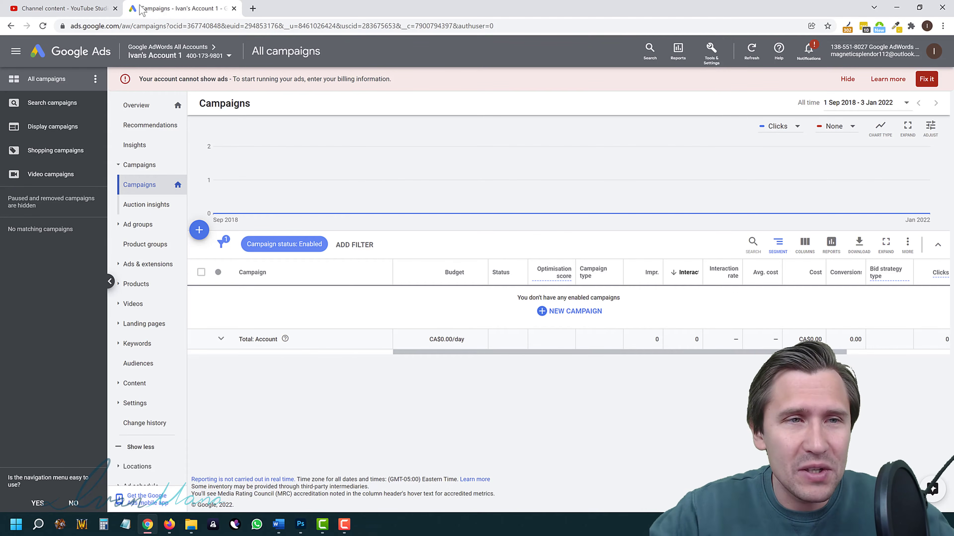
Step: Switch to YouTube Studio and view the account options and the video upload dialog without uploading anything
click(90, 8)
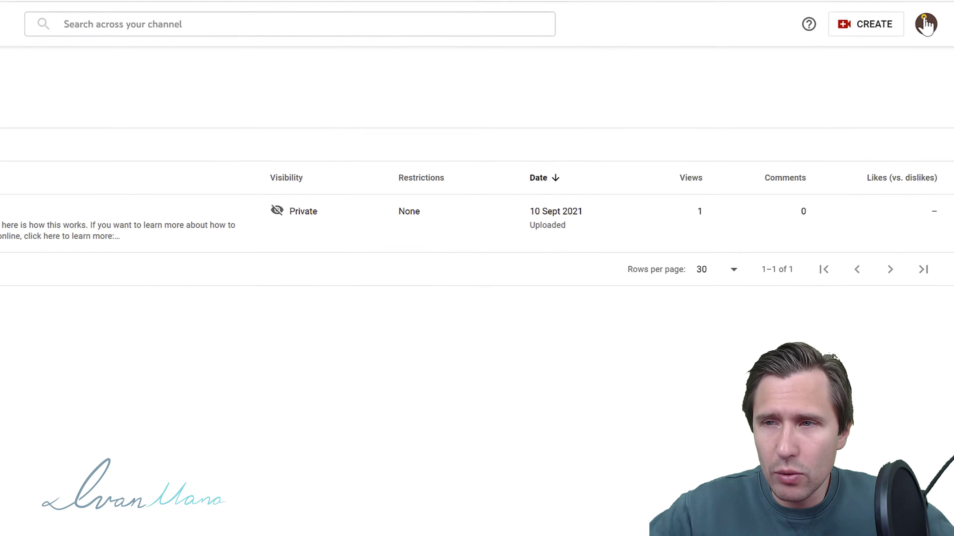
click(925, 24)
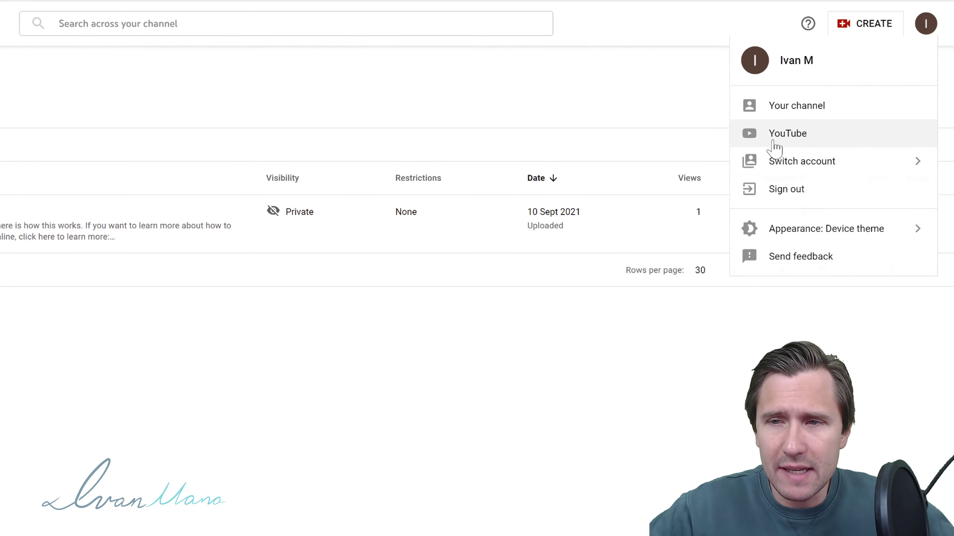
click(600, 90)
click(855, 23)
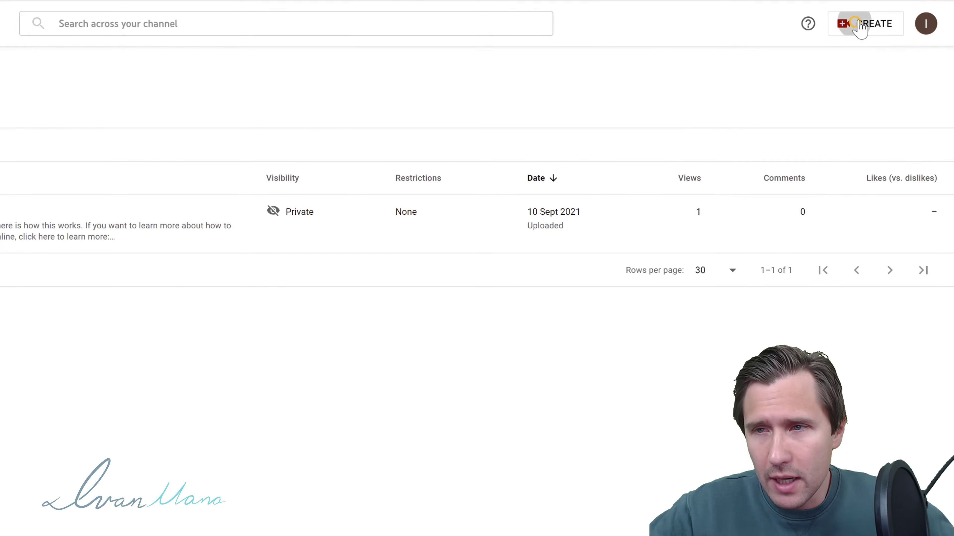
click(834, 52)
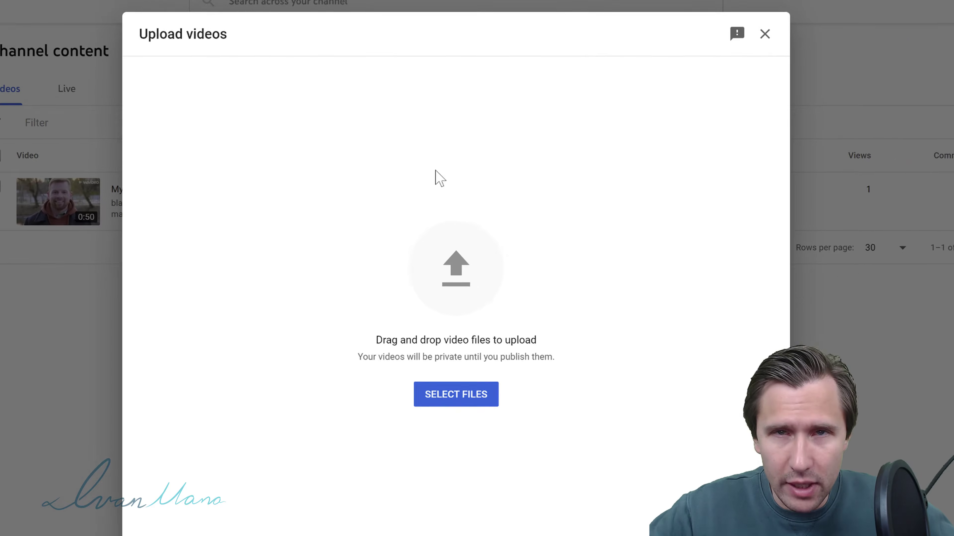
click(765, 35)
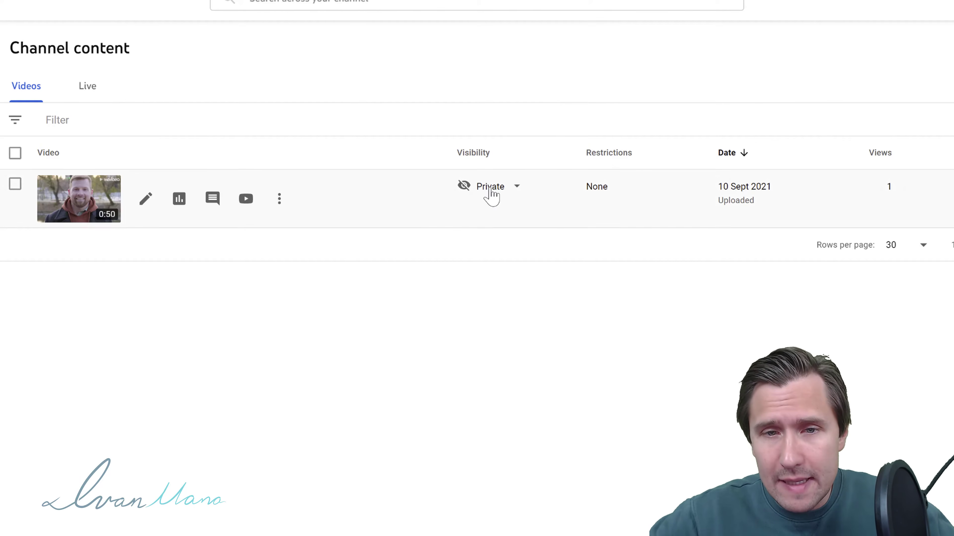
Step: Try the Unlisted visibility option for the uploaded video and cancel without saving
click(488, 188)
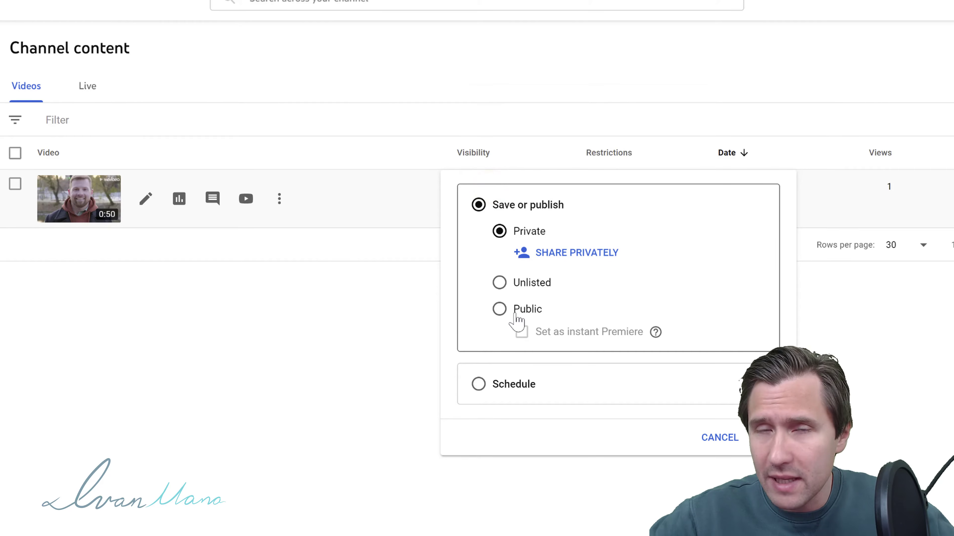
click(527, 284)
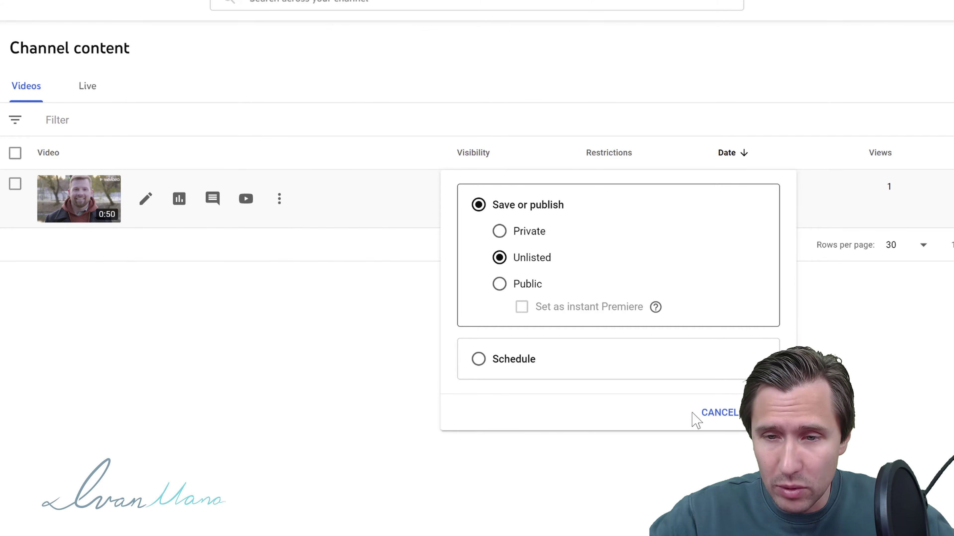
click(712, 412)
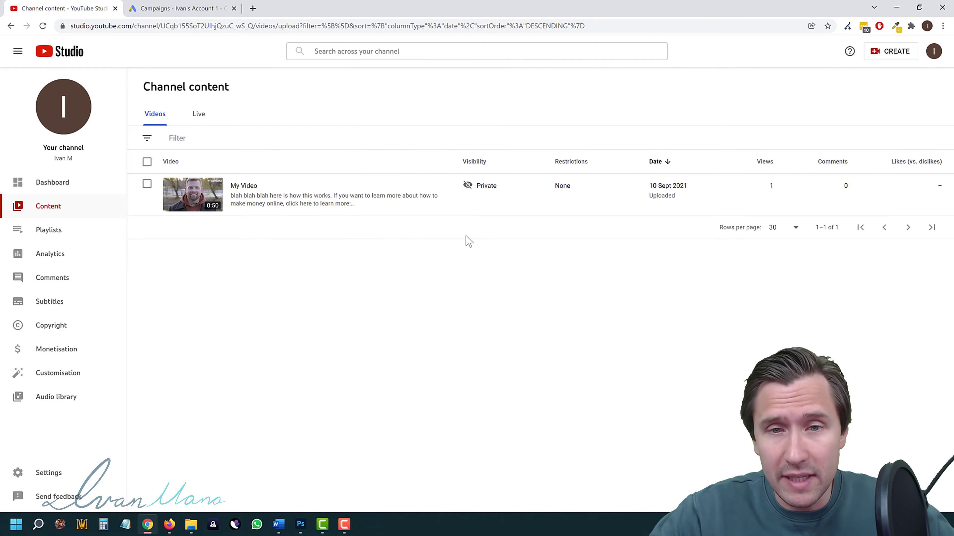
Step: Switch to Google Ads and start a new campaign without a goal's guidance
click(173, 9)
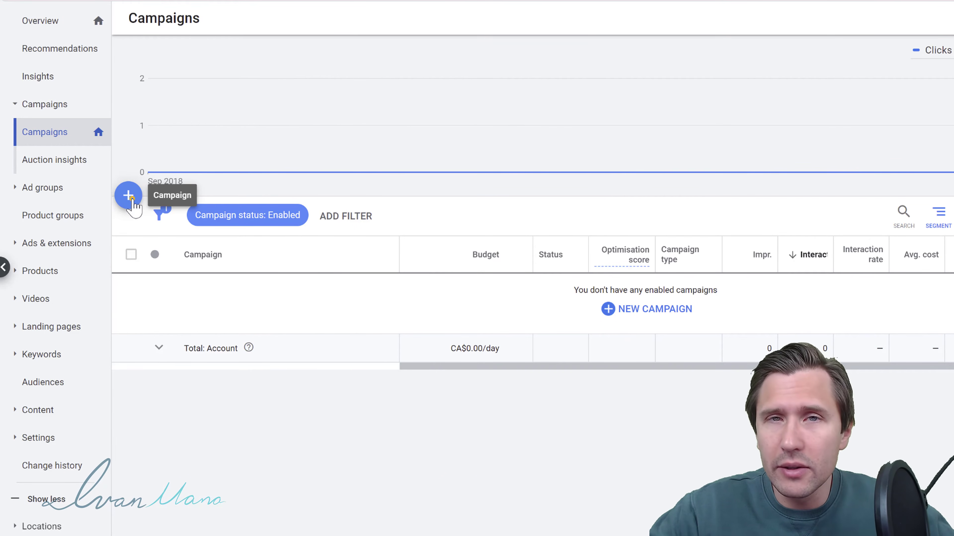
click(130, 197)
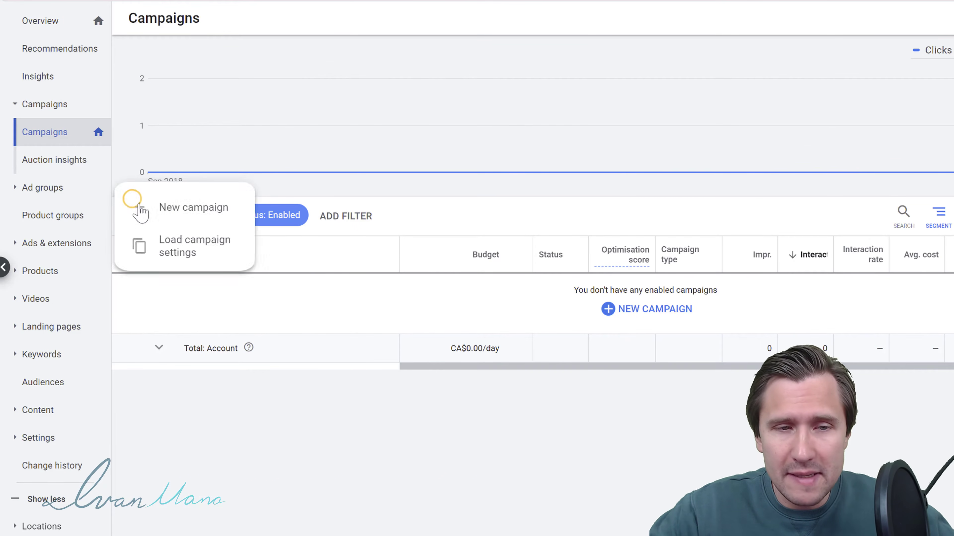
click(230, 207)
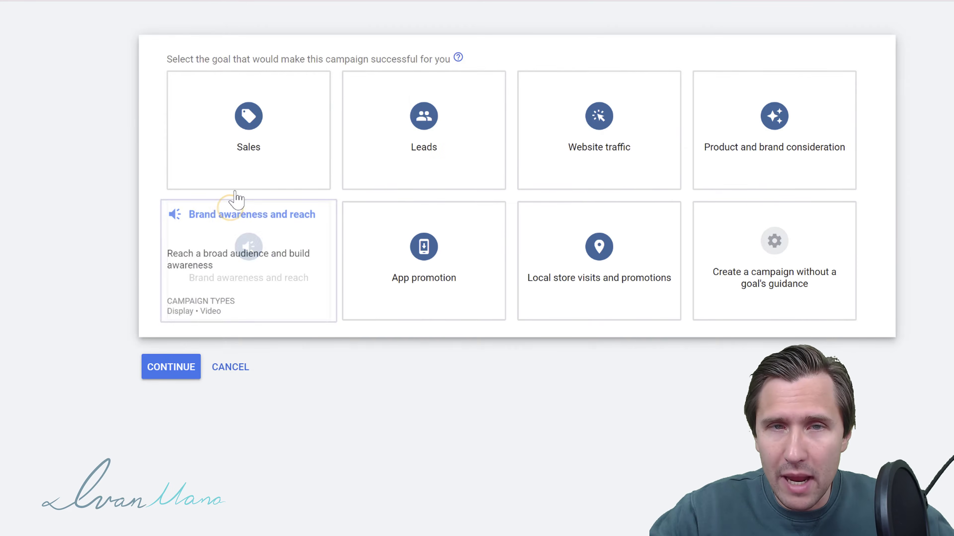
click(743, 270)
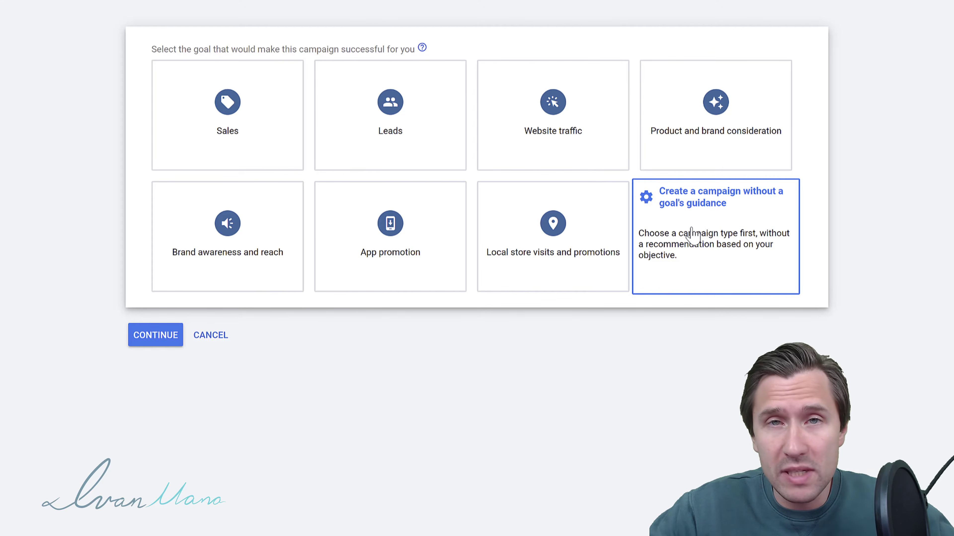
click(691, 234)
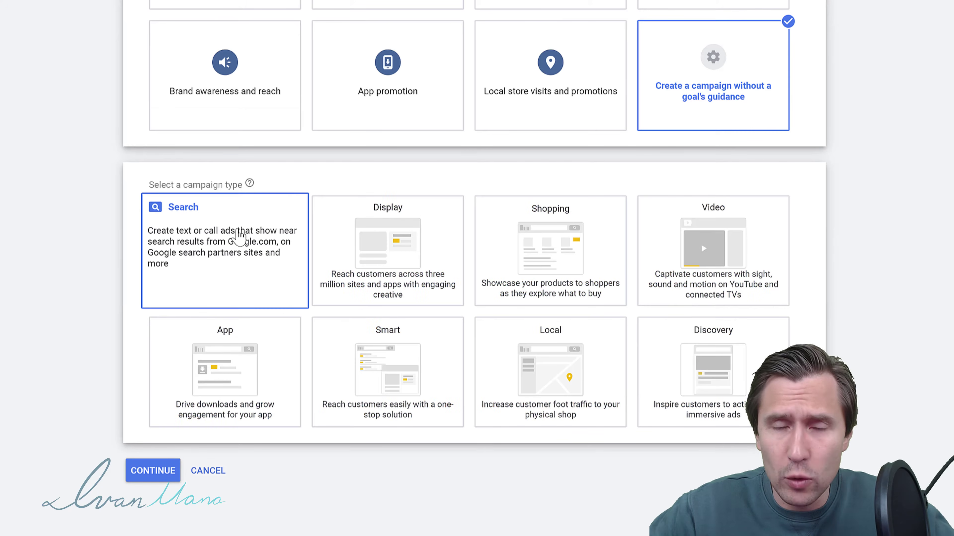
Step: Choose the Video campaign type with the Custom video campaign subtype and continue to the campaign settings
mouse_move(418, 256)
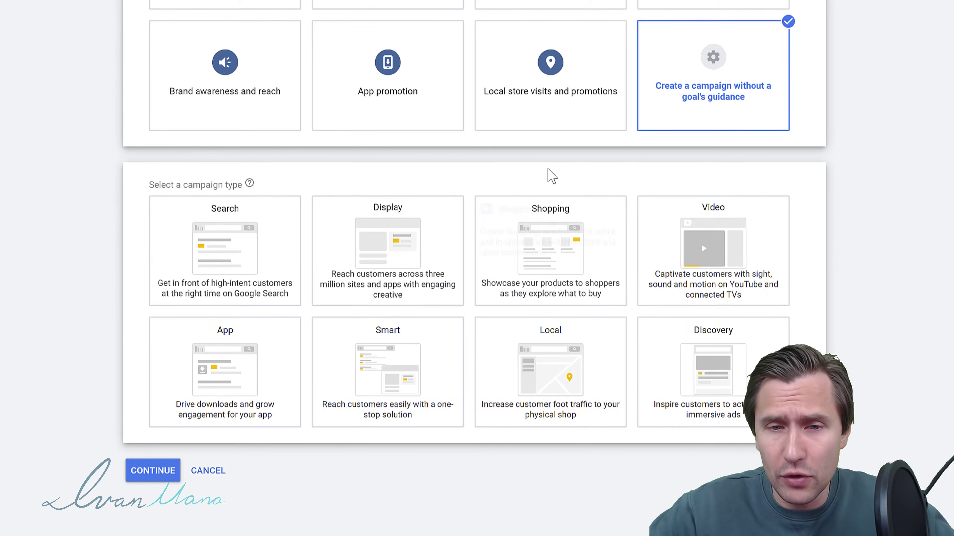
mouse_move(694, 238)
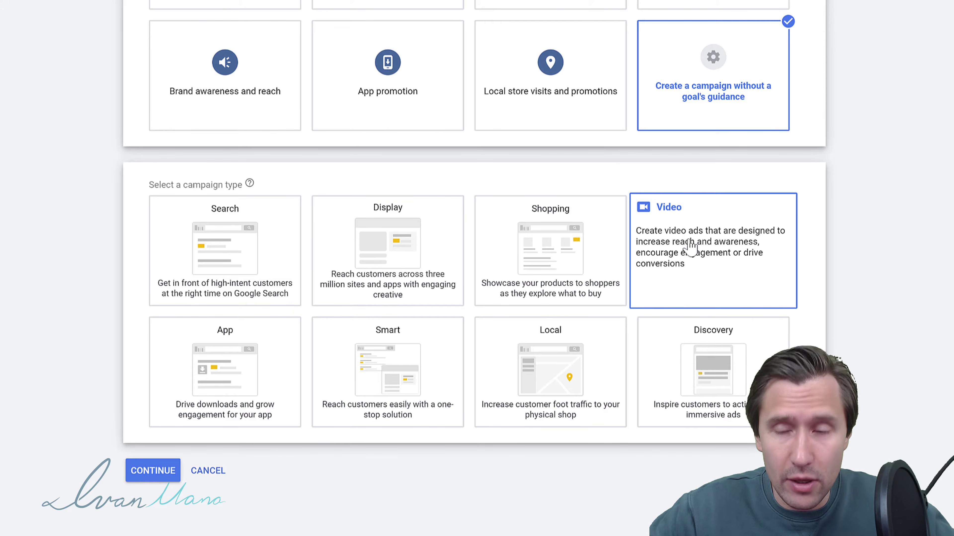
click(691, 246)
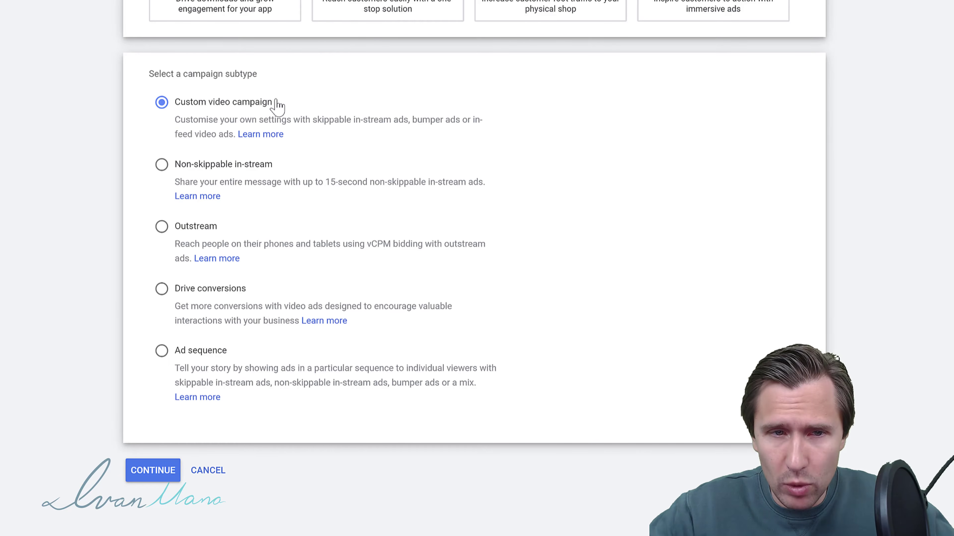
drag(275, 102, 174, 103)
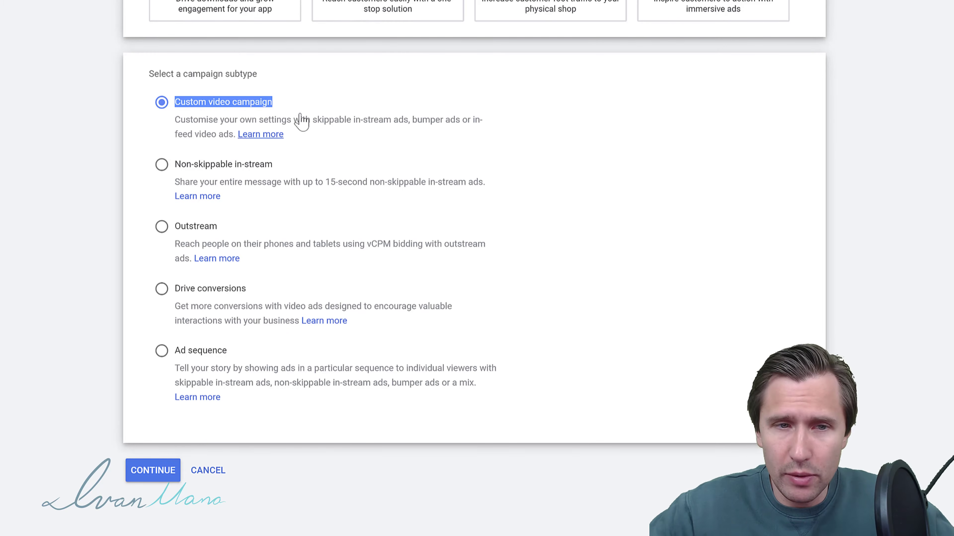
click(139, 476)
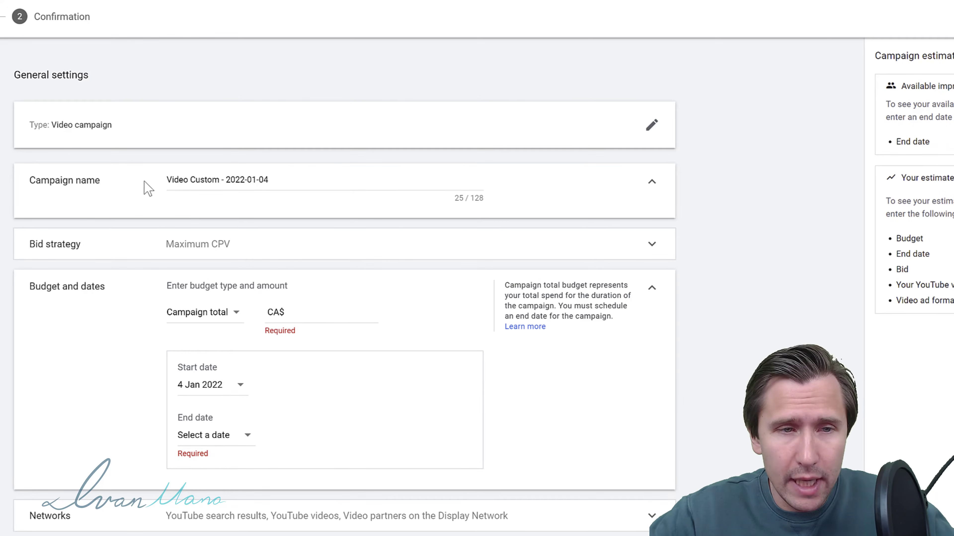
Step: Rename the campaign to "Google Display Ads"
drag(279, 182, 105, 185)
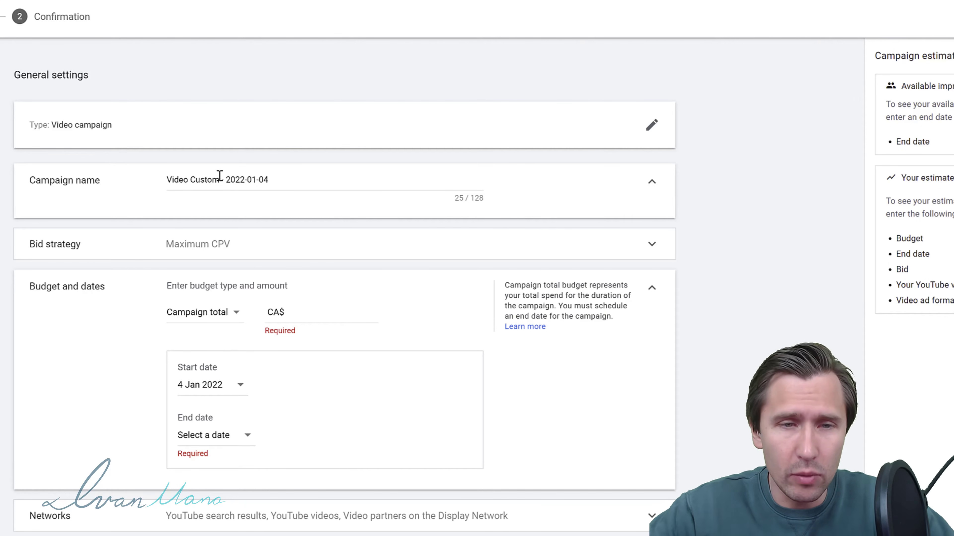
triple_click(246, 180)
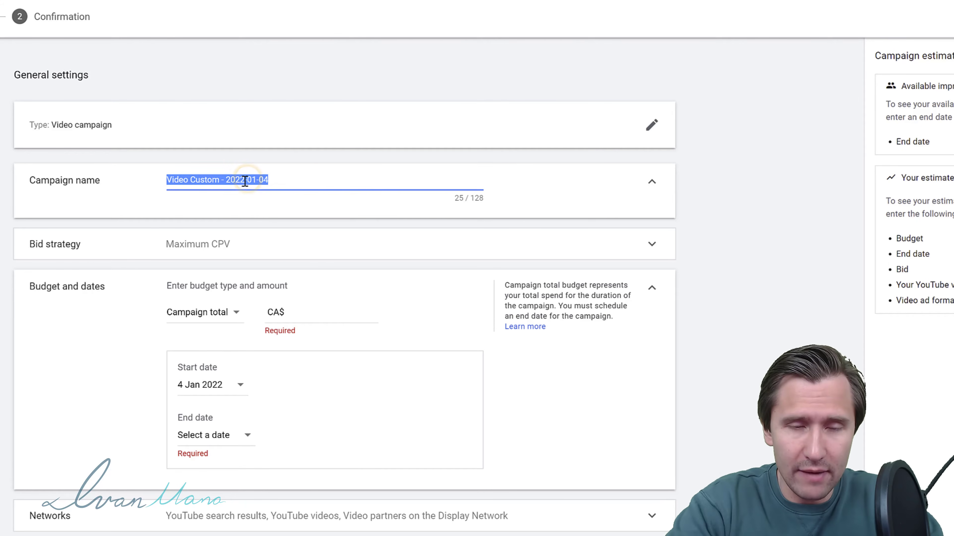
text(Google Display Ads)
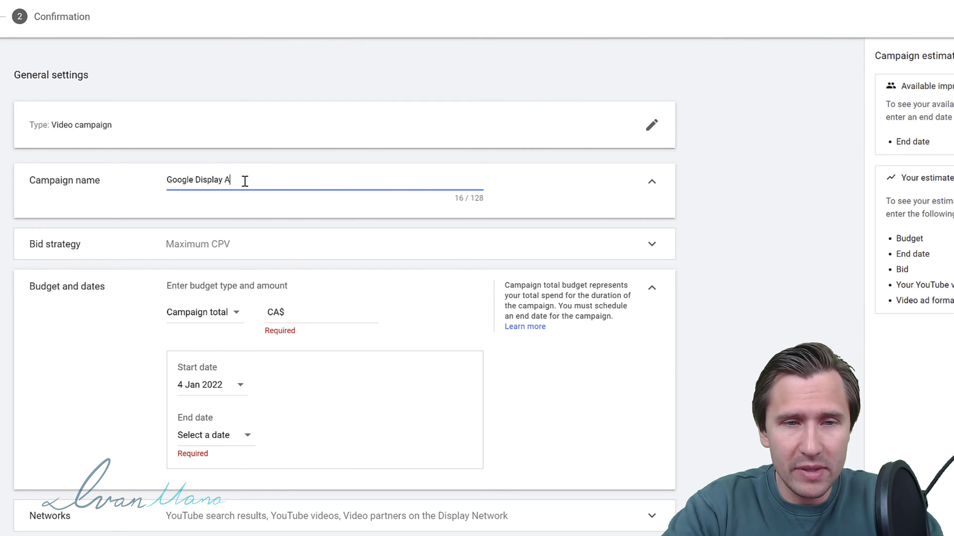
click(127, 123)
Step: Compare the Target CPM and Maximum CPV bid strategies and return the campaign to Maximum CPV
scroll(127, 123, down, 3)
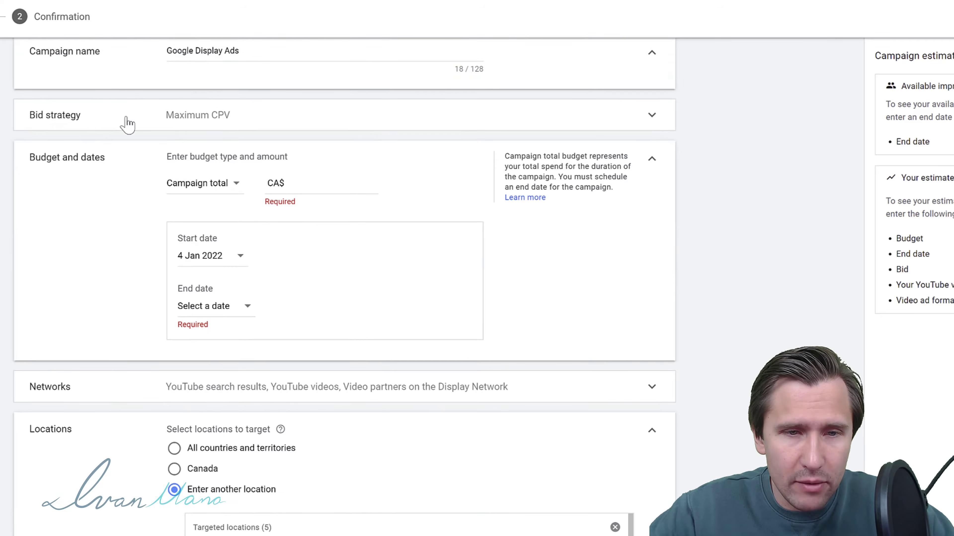
scroll(215, 153, up, 3)
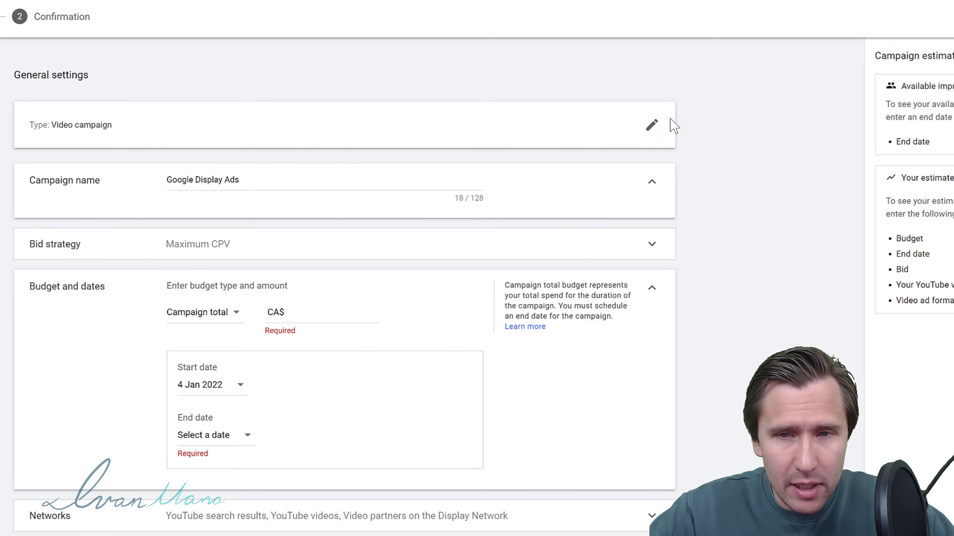
click(206, 251)
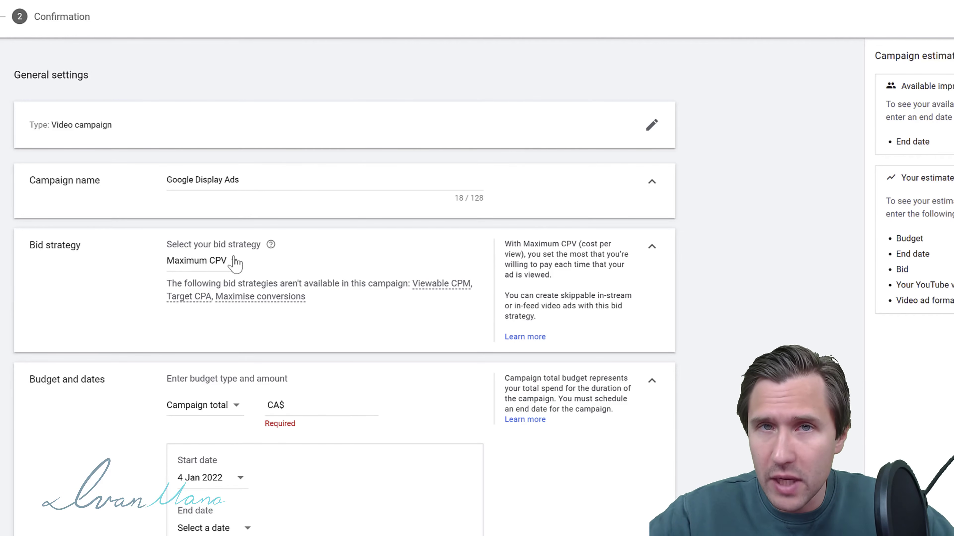
click(215, 261)
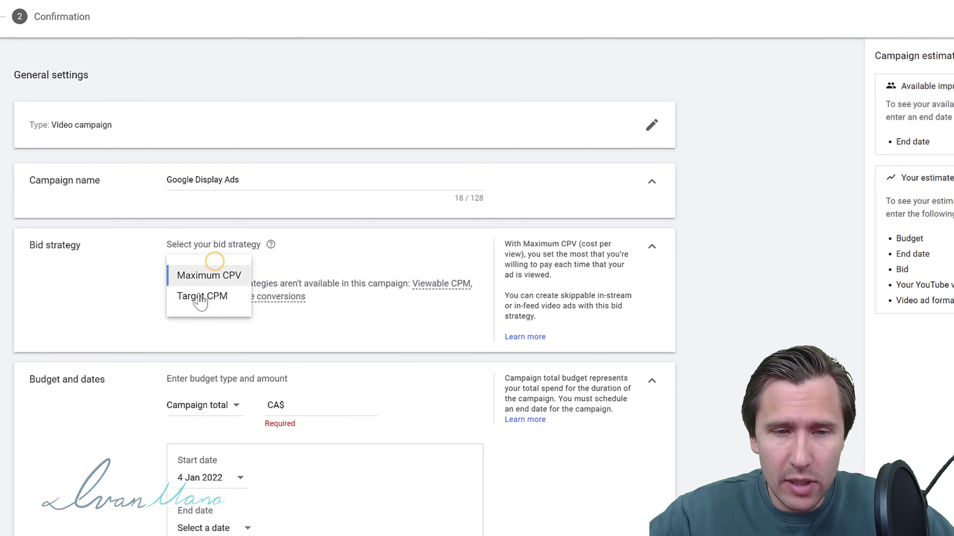
click(200, 299)
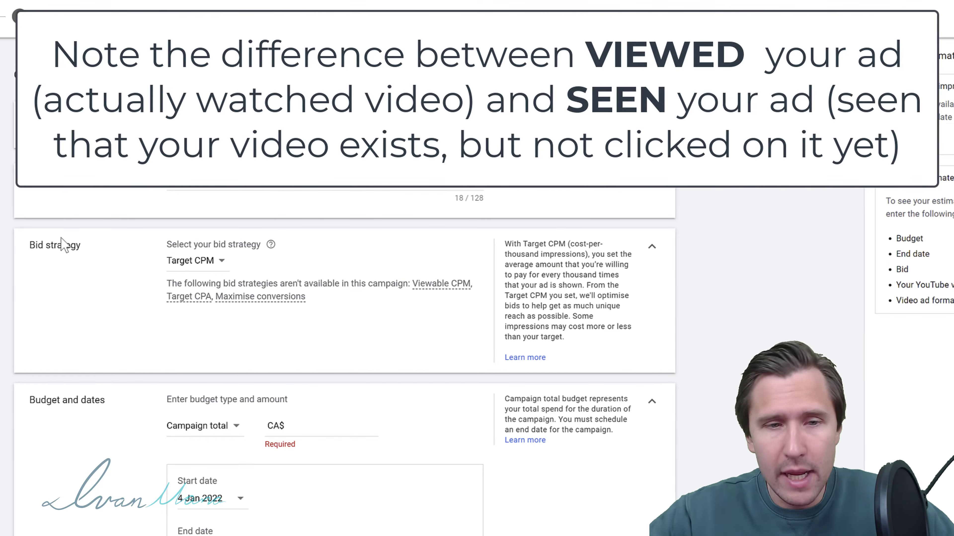
click(195, 262)
click(196, 276)
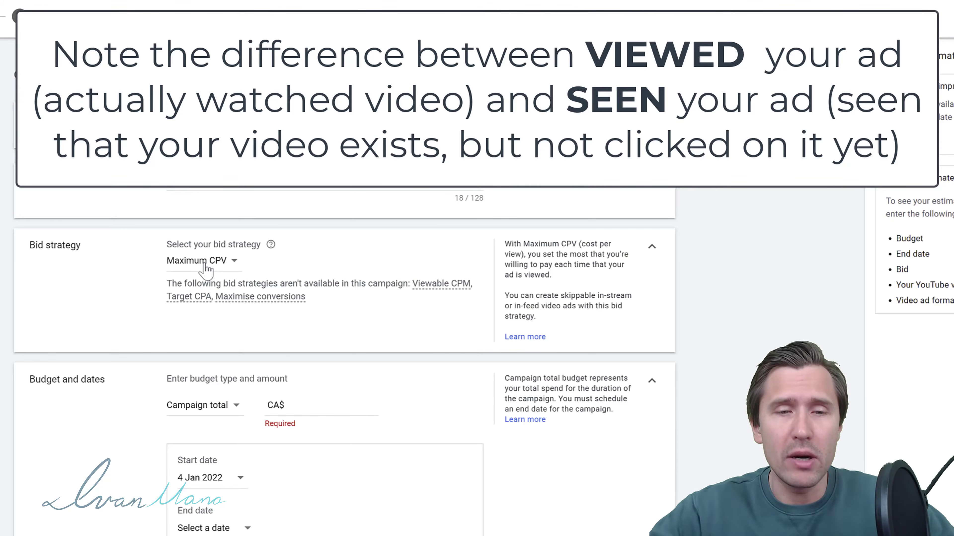
click(203, 262)
click(197, 297)
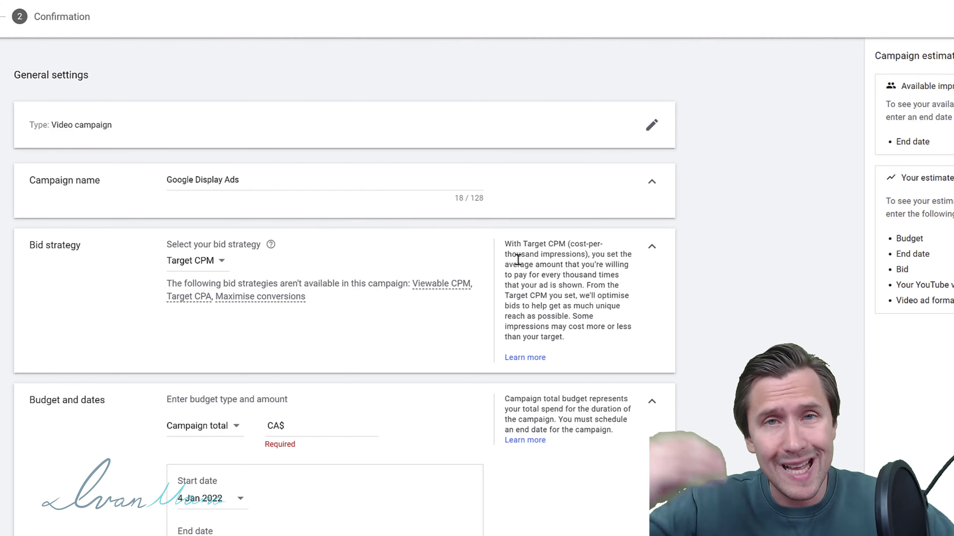
click(201, 260)
click(201, 274)
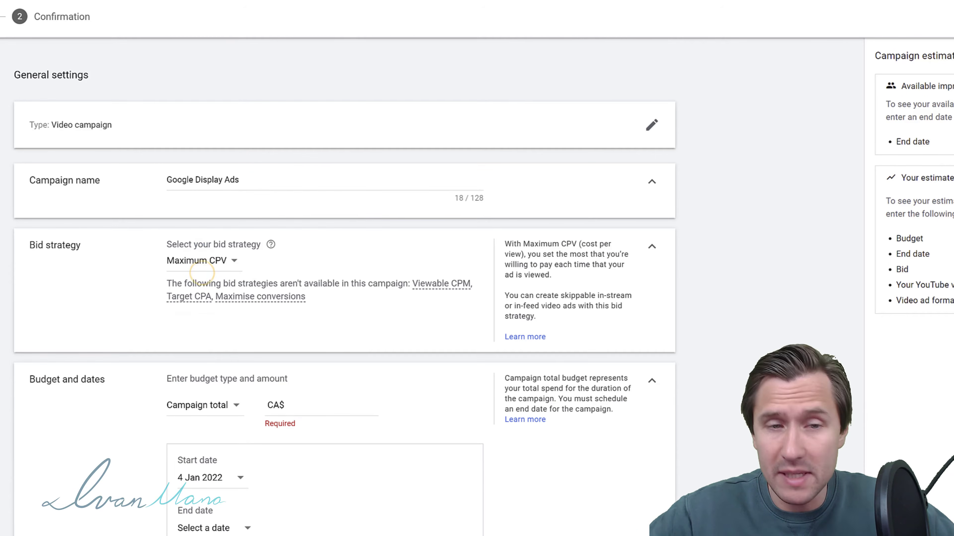
Step: Set the campaign's budget type to Daily with an amount of CA$20.00
scroll(121, 233, down, 5)
scroll(279, 213, up, 3)
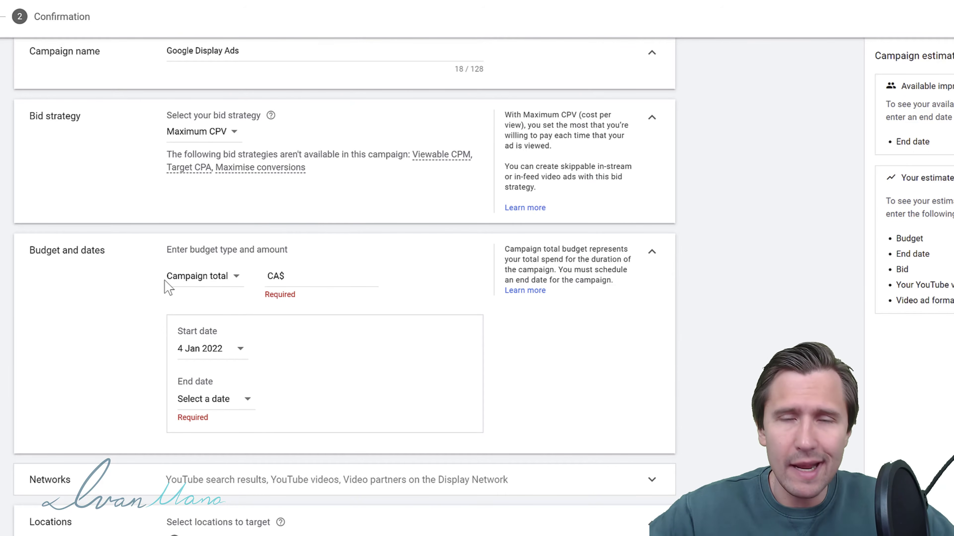
scroll(98, 286, down, 3)
click(209, 154)
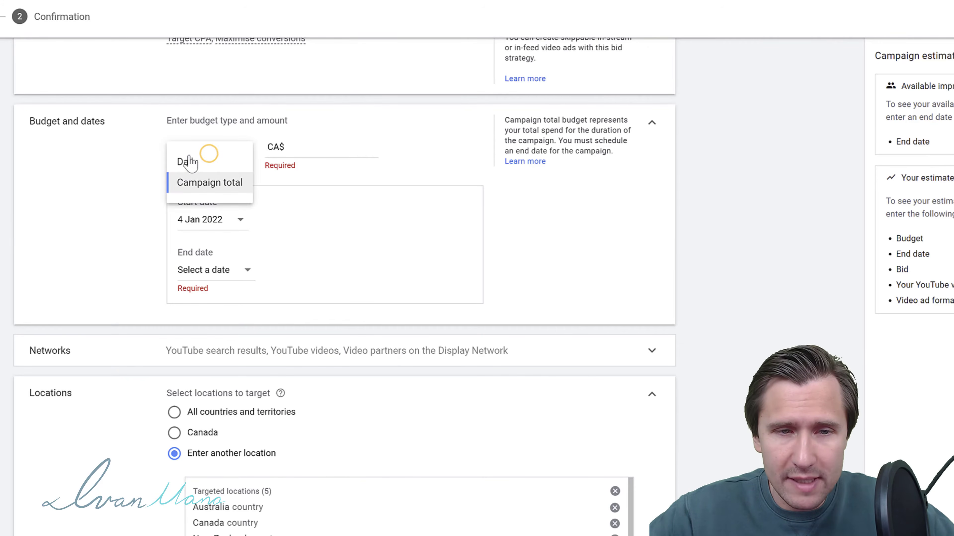
click(189, 162)
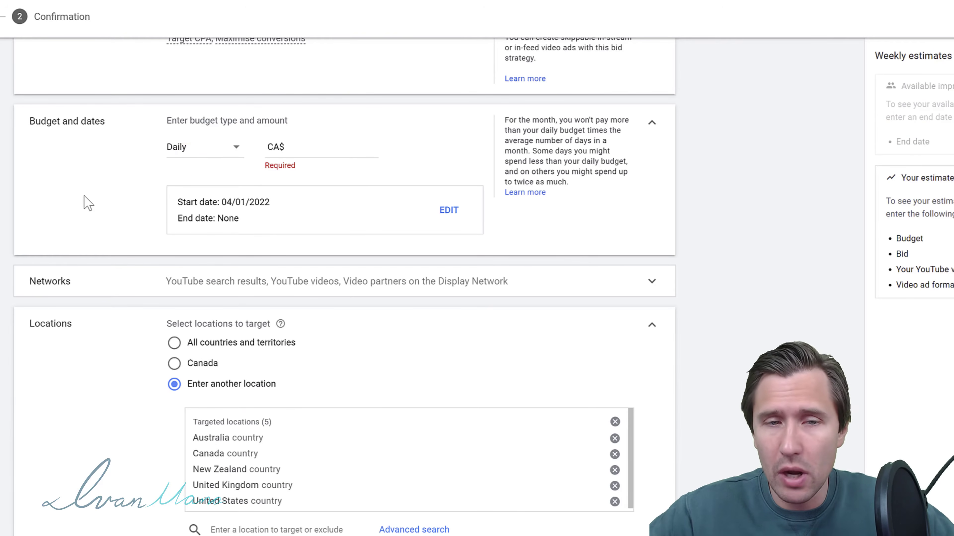
click(313, 147)
text(20.00)
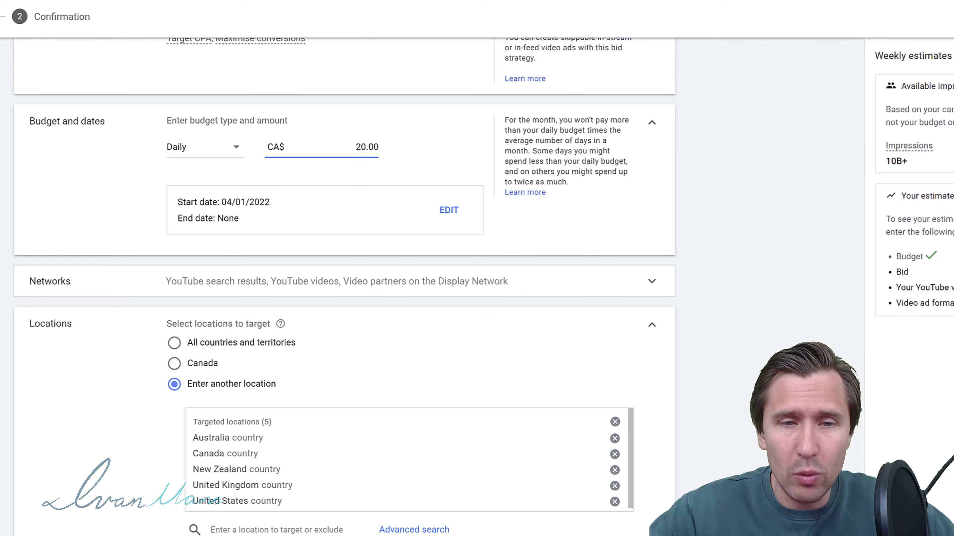
click(78, 175)
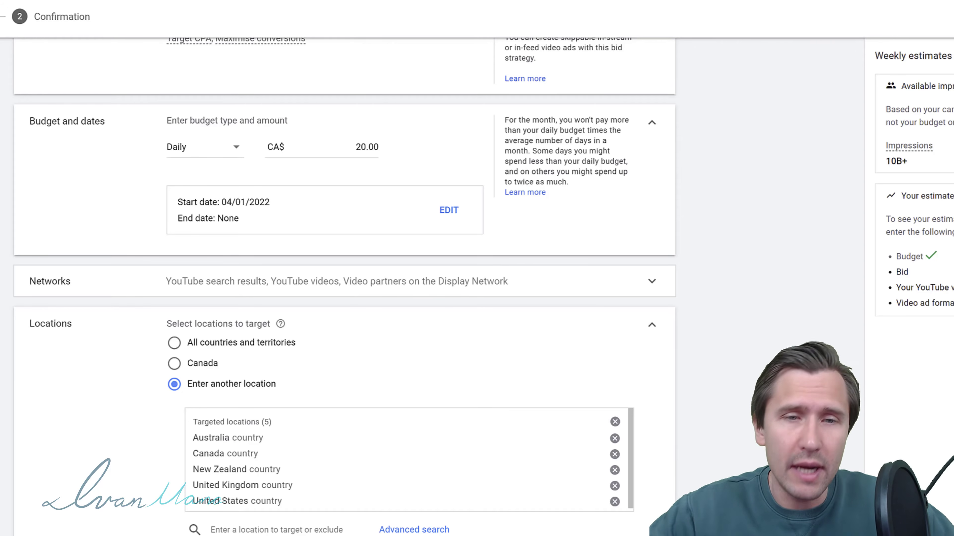
Step: Try the campaign without the YouTube videos network and restore all three networks
scroll(4, 169, down, 3)
click(258, 147)
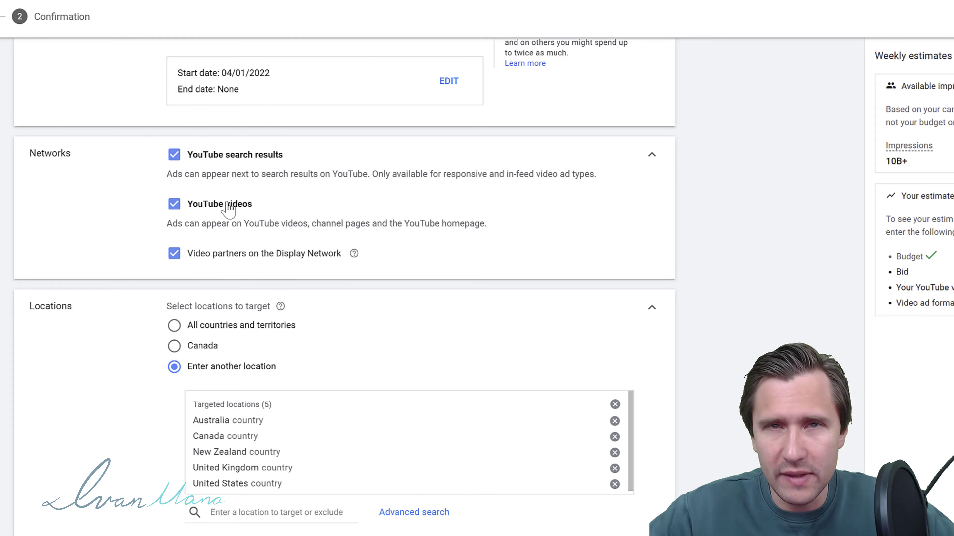
click(208, 205)
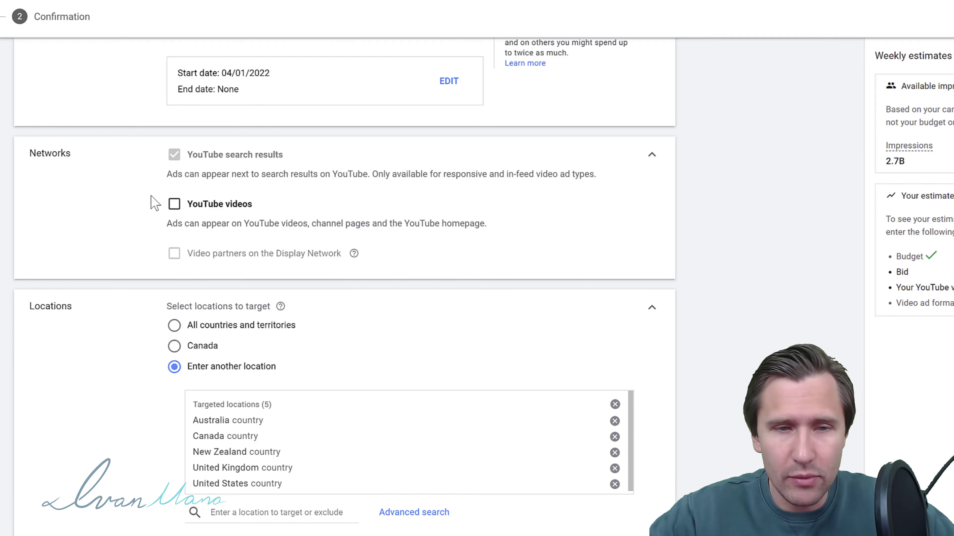
click(174, 204)
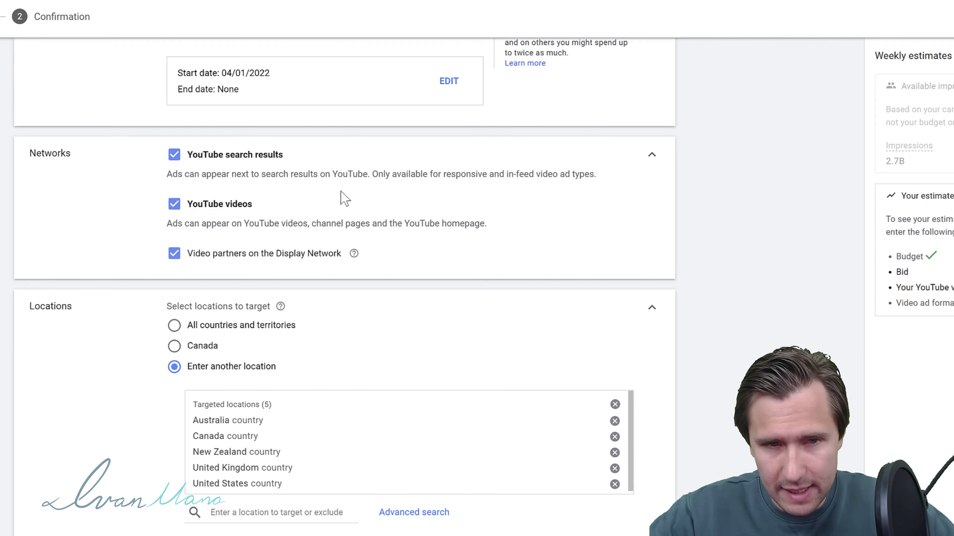
click(656, 157)
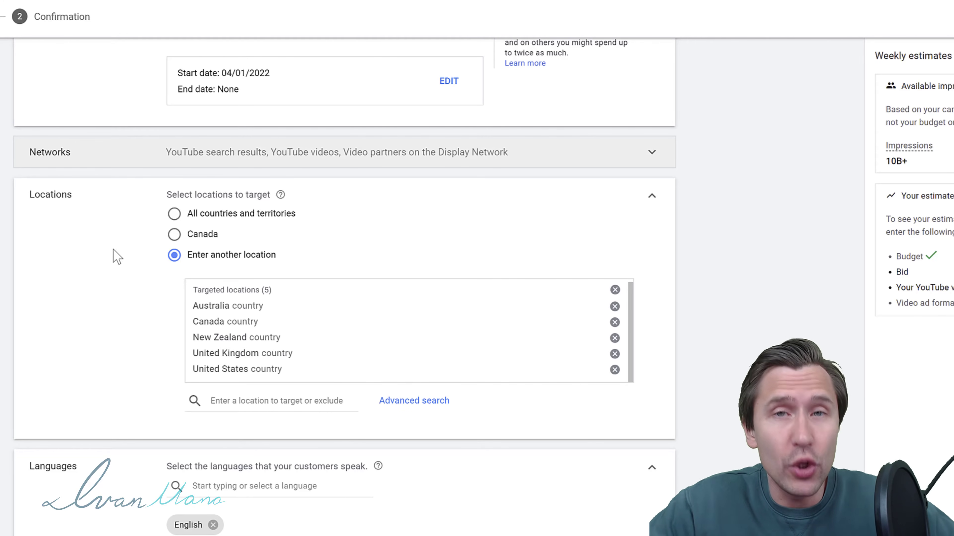
Step: Compare the Limited and Expanded inventory types for content exclusions and return the campaign to Standard inventory
scroll(120, 254, down, 3)
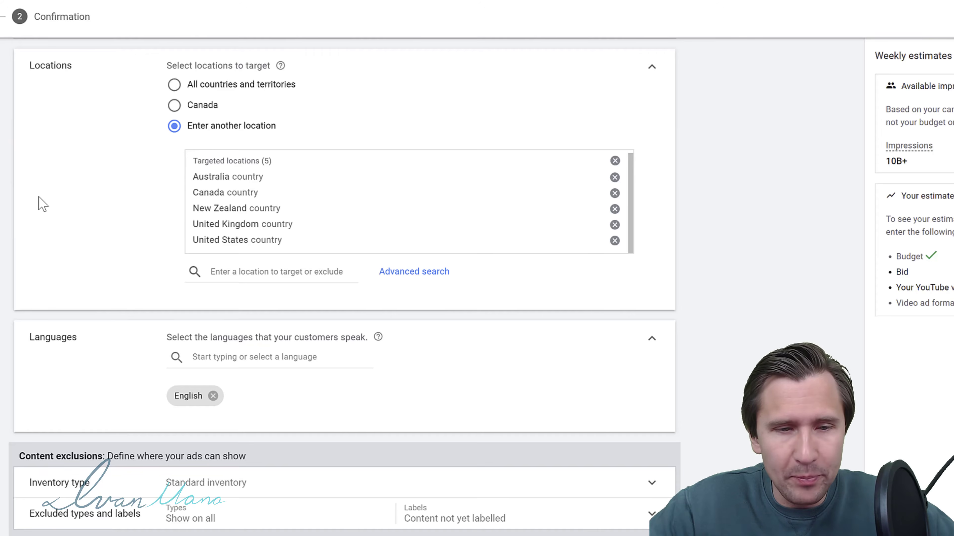
scroll(38, 205, down, 3)
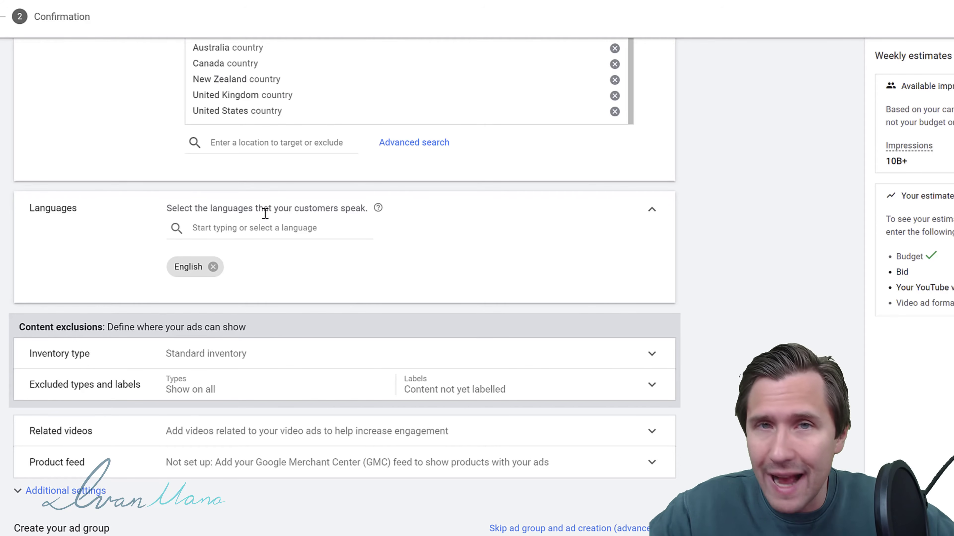
scroll(13, 181, down, 3)
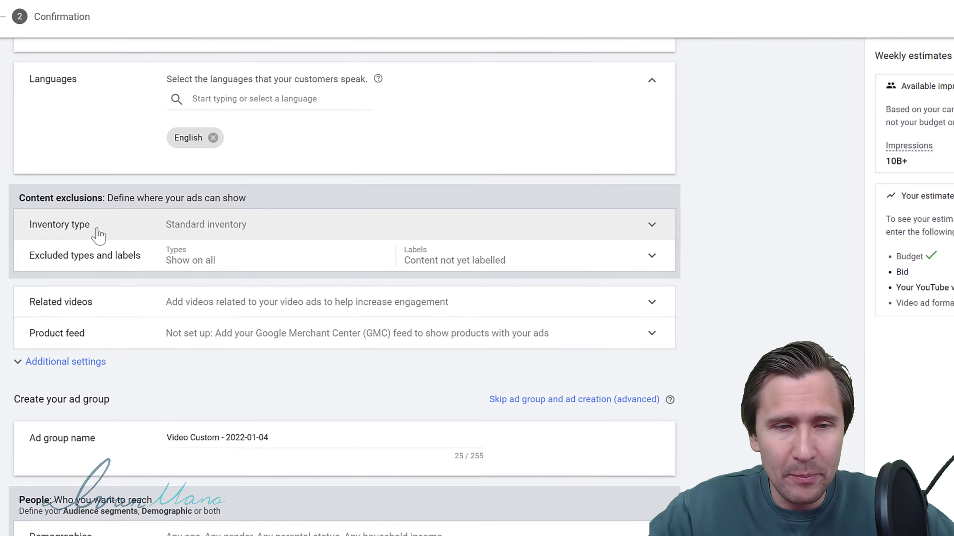
click(204, 224)
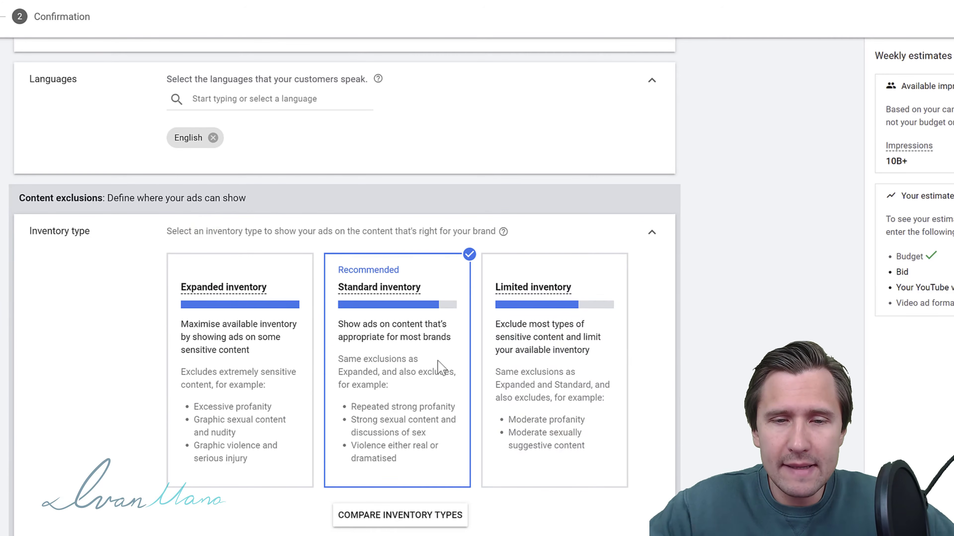
scroll(423, 332, down, 3)
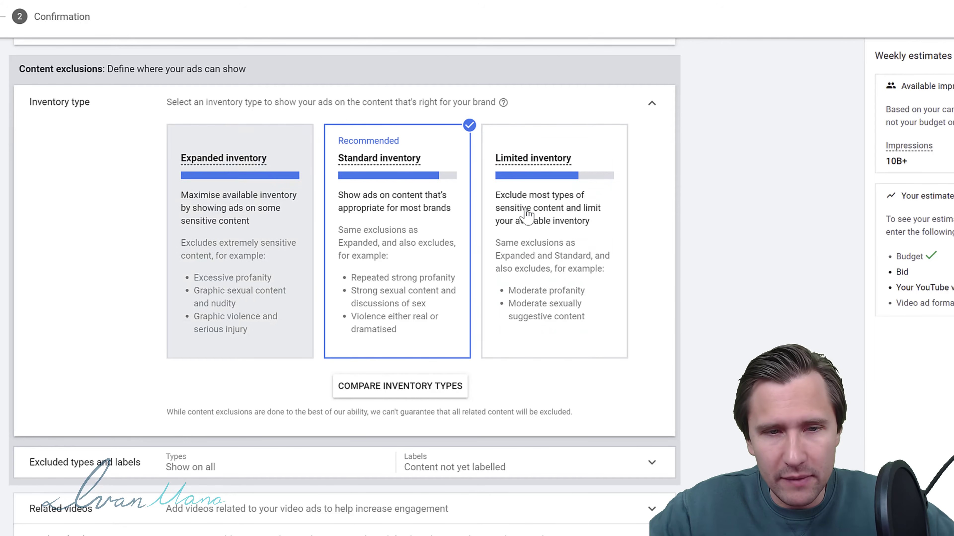
click(537, 221)
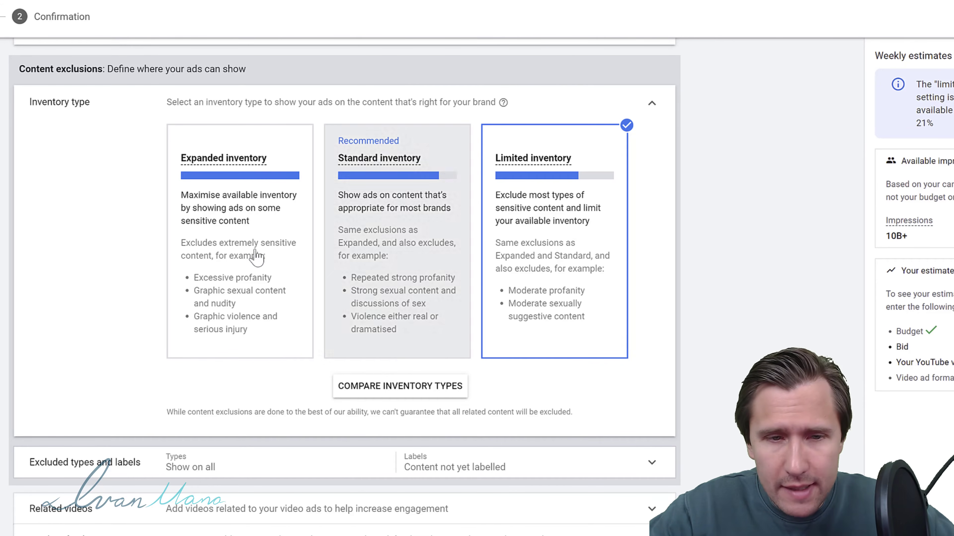
click(244, 237)
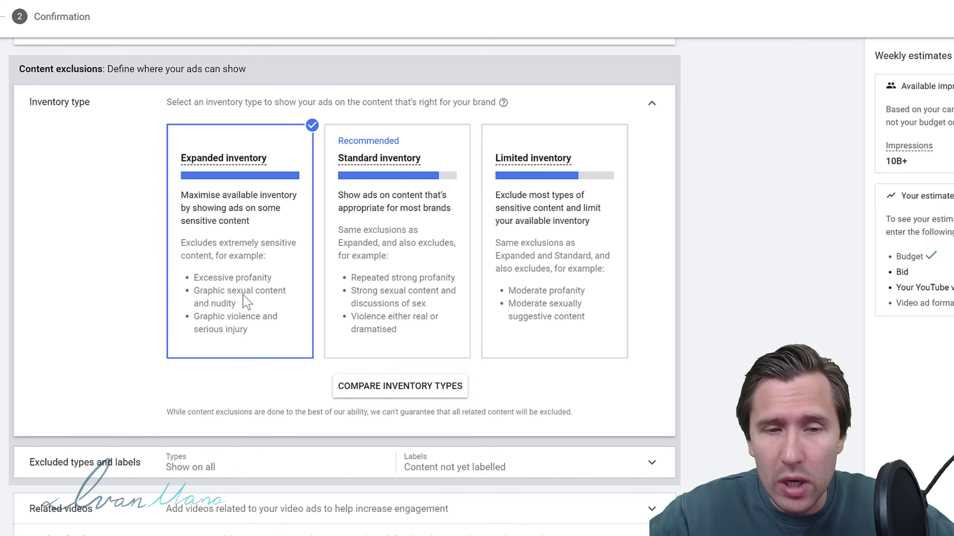
click(575, 198)
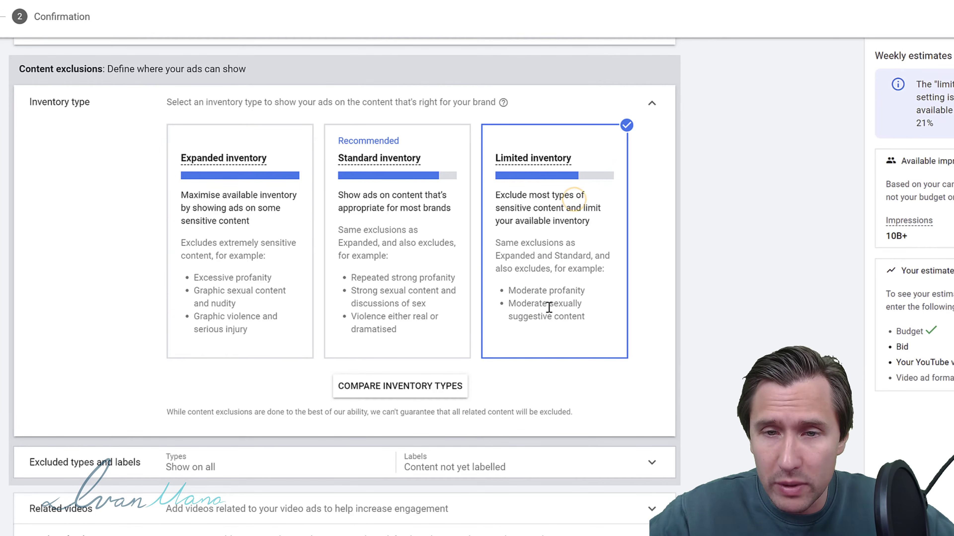
click(399, 162)
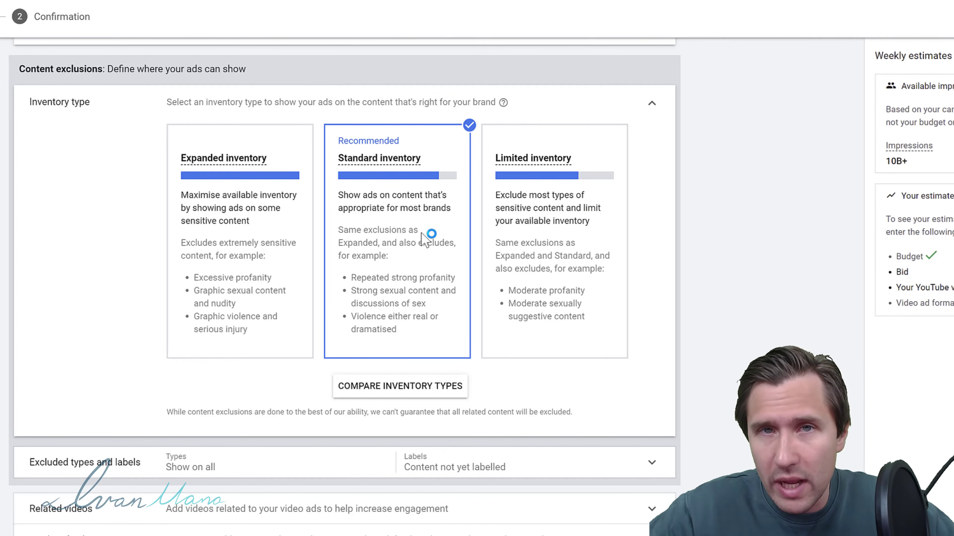
Step: Exclude live streaming videos from the content types on which the ads can show
scroll(404, 271, down, 3)
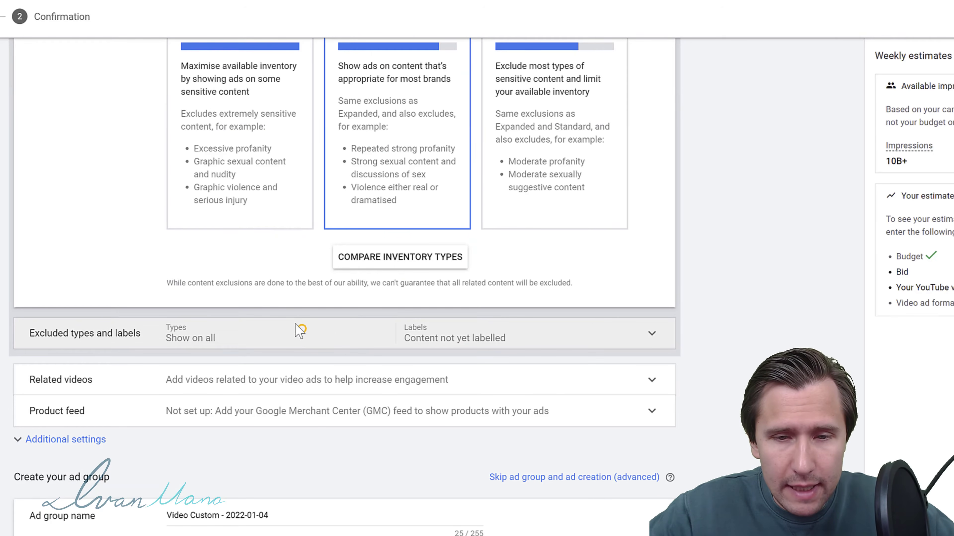
click(298, 331)
scroll(206, 315, down, 3)
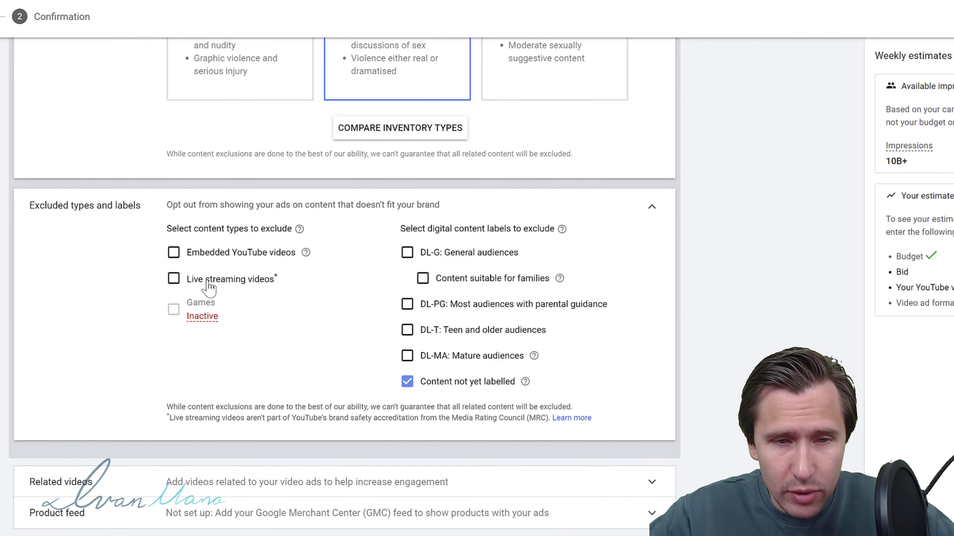
click(197, 279)
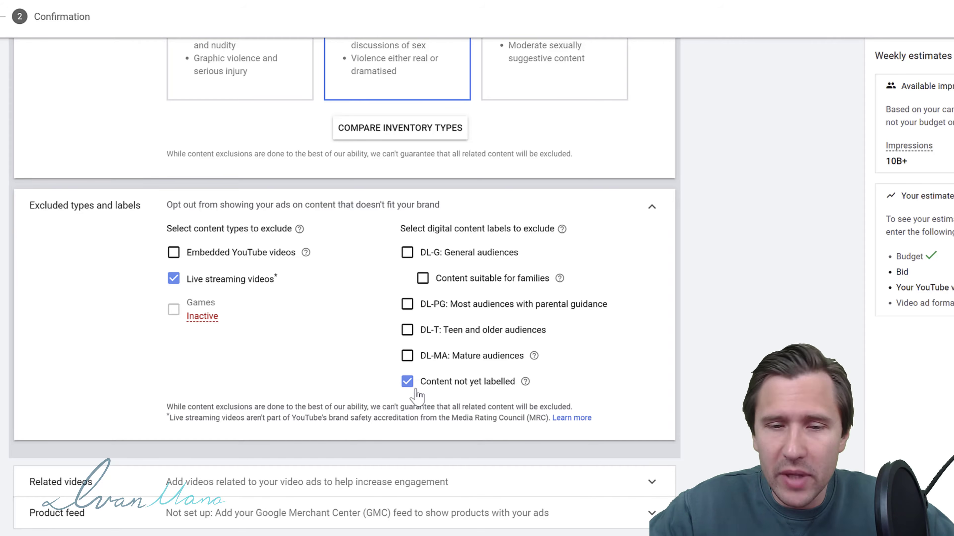
scroll(269, 325, down, 3)
click(651, 77)
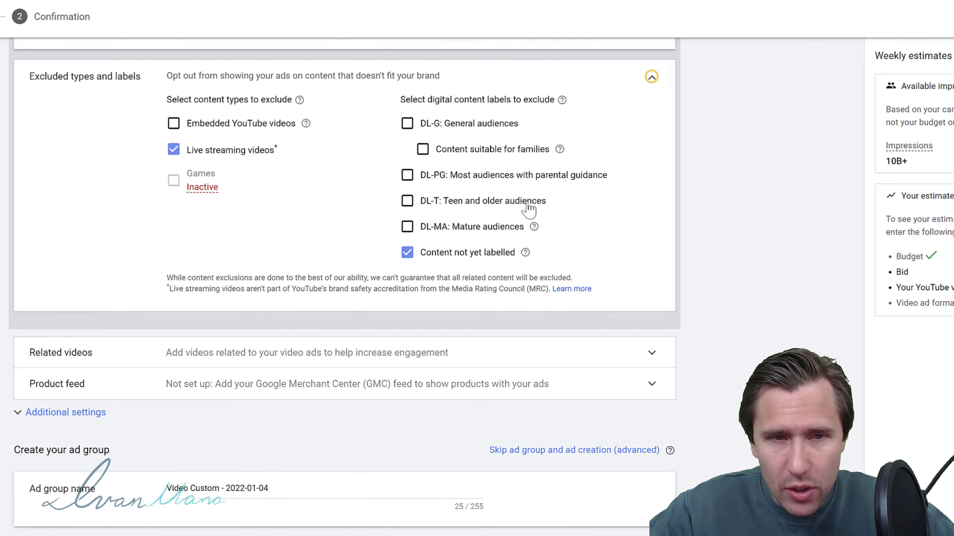
scroll(616, 237, up, 3)
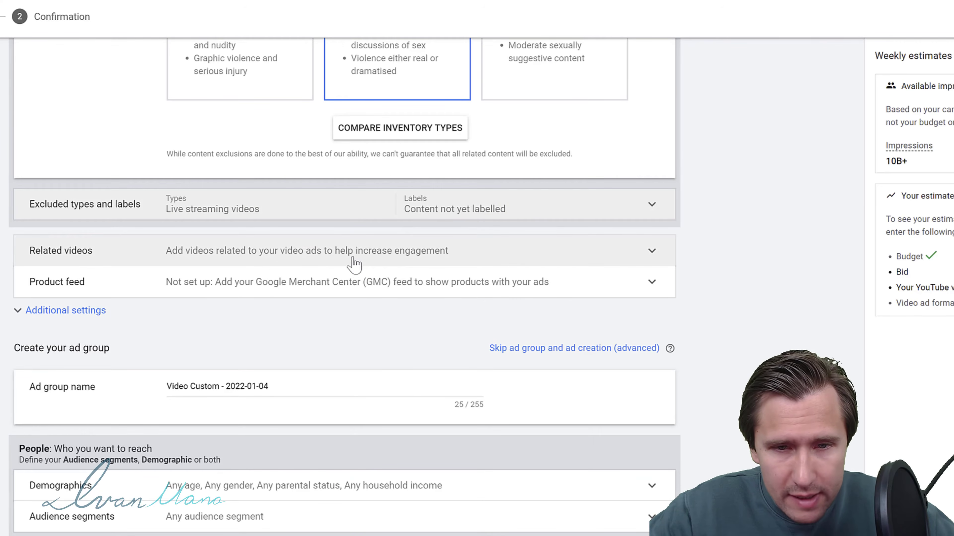
Step: Open the campaign's frequency capping options in the additional settings
click(75, 311)
scroll(143, 298, down, 3)
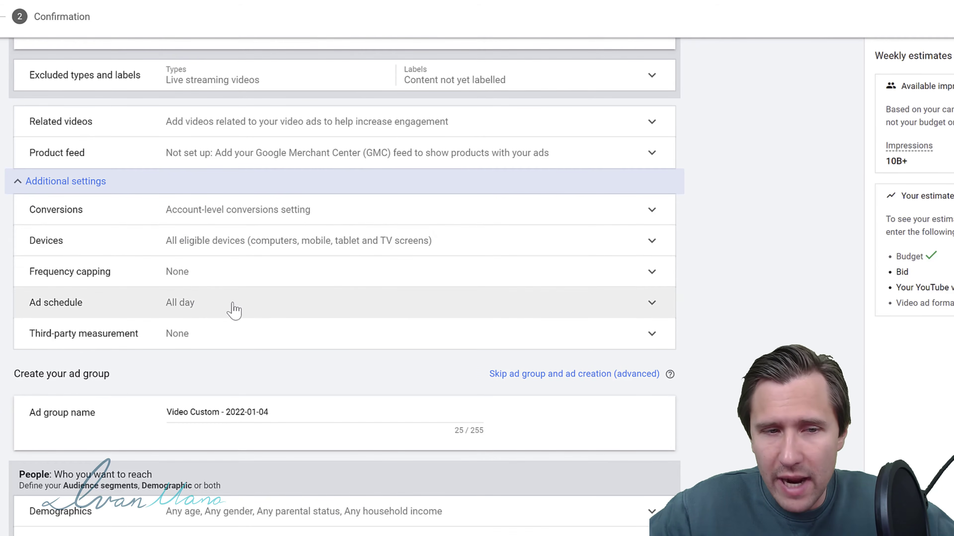
click(181, 272)
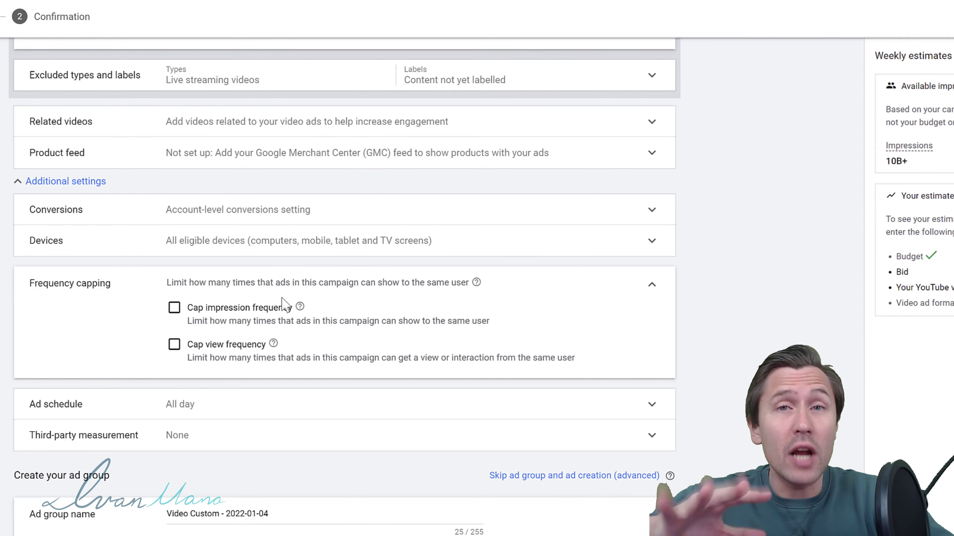
Step: Try an impression frequency cap of 3 per day and switch impression capping off again
click(174, 312)
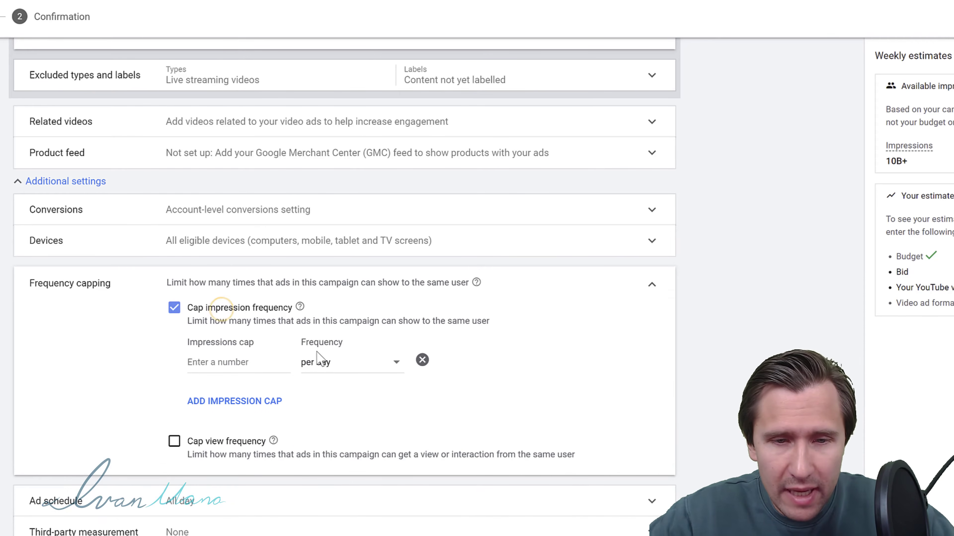
click(223, 362)
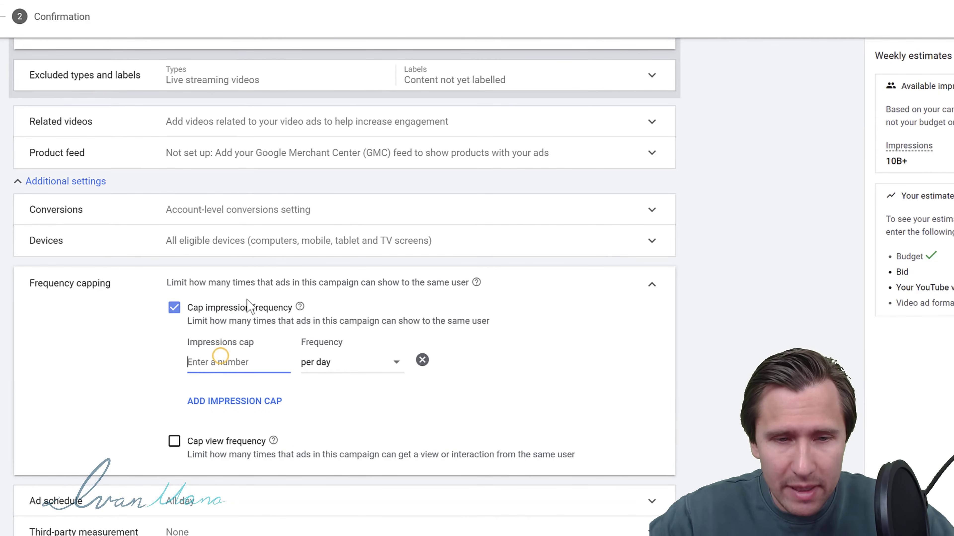
text(3)
click(89, 379)
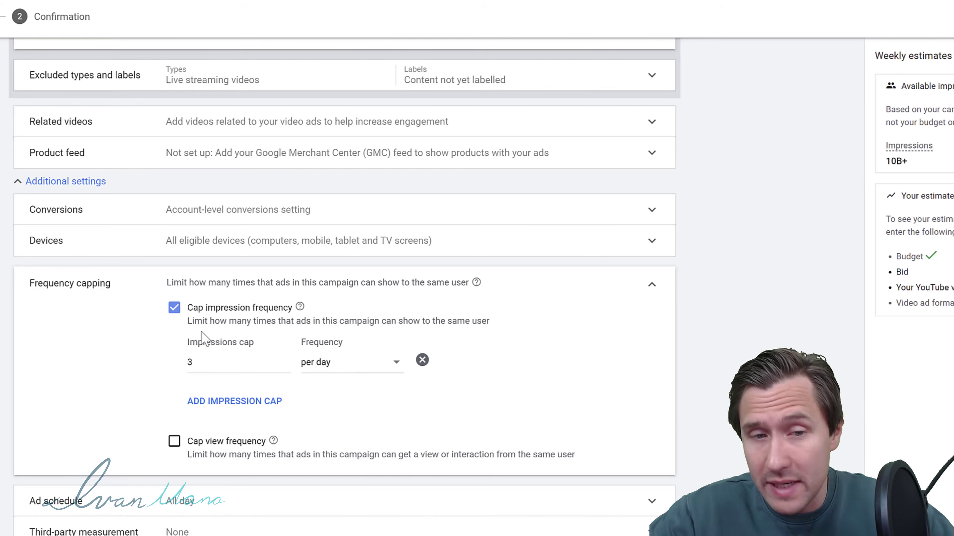
click(174, 308)
Step: Enable the view frequency cap and limit views to 2 per day for the same user
click(174, 345)
click(240, 403)
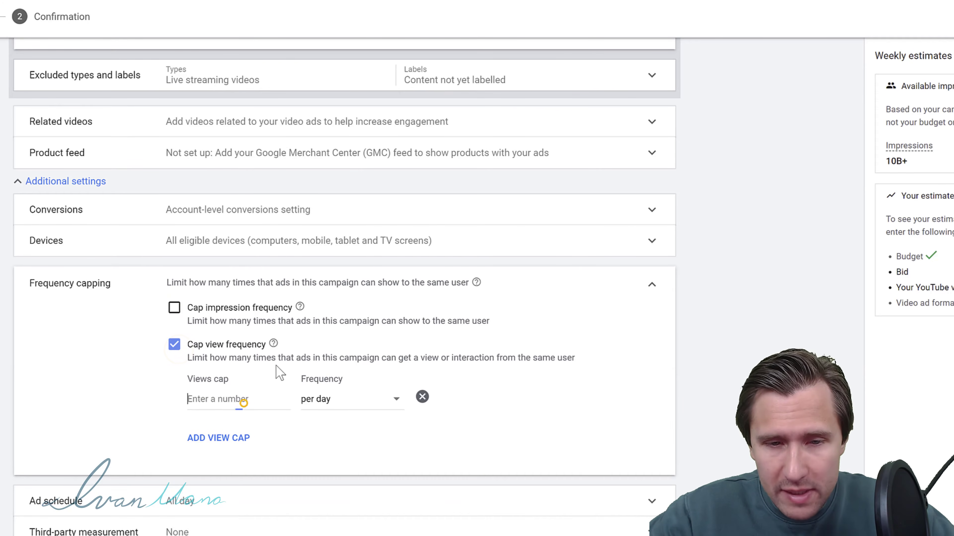
text(2)
click(98, 391)
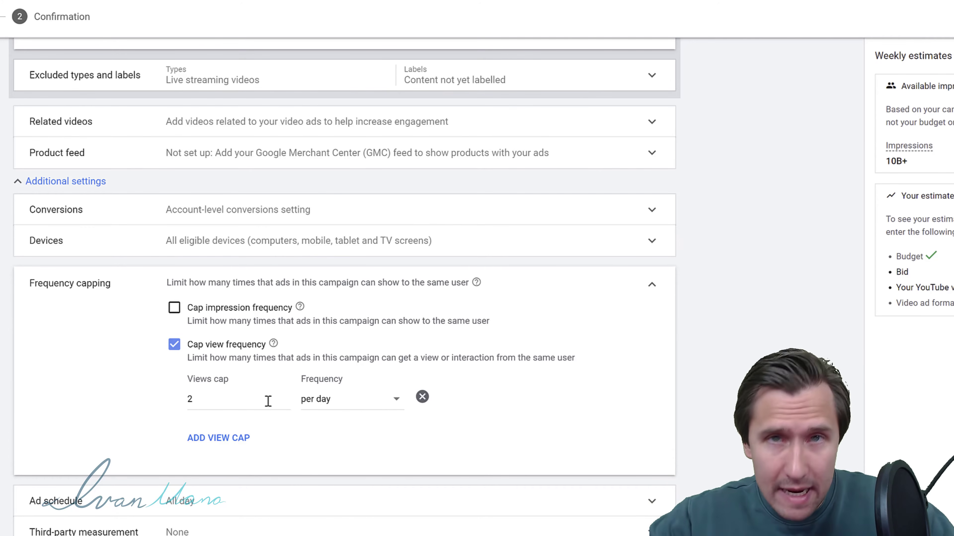
click(330, 402)
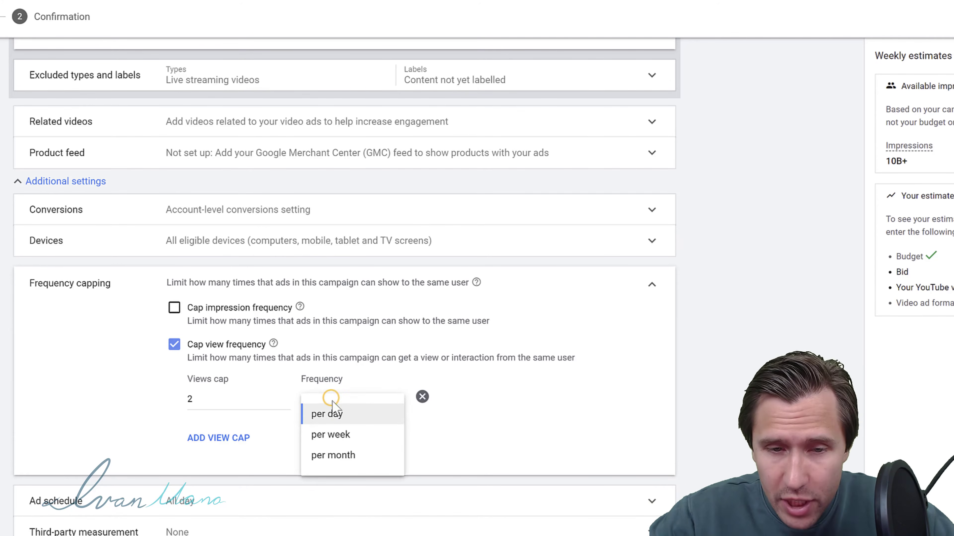
click(83, 391)
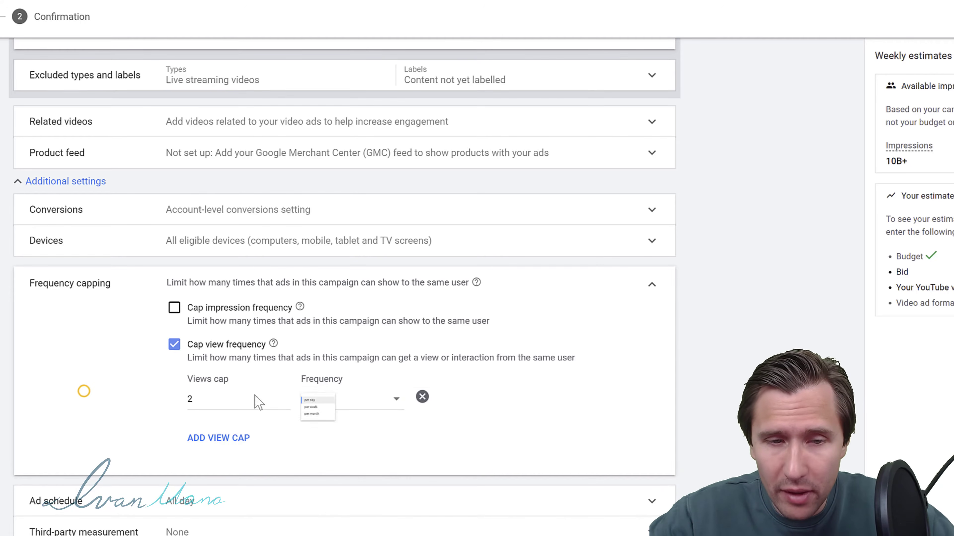
double_click(232, 400)
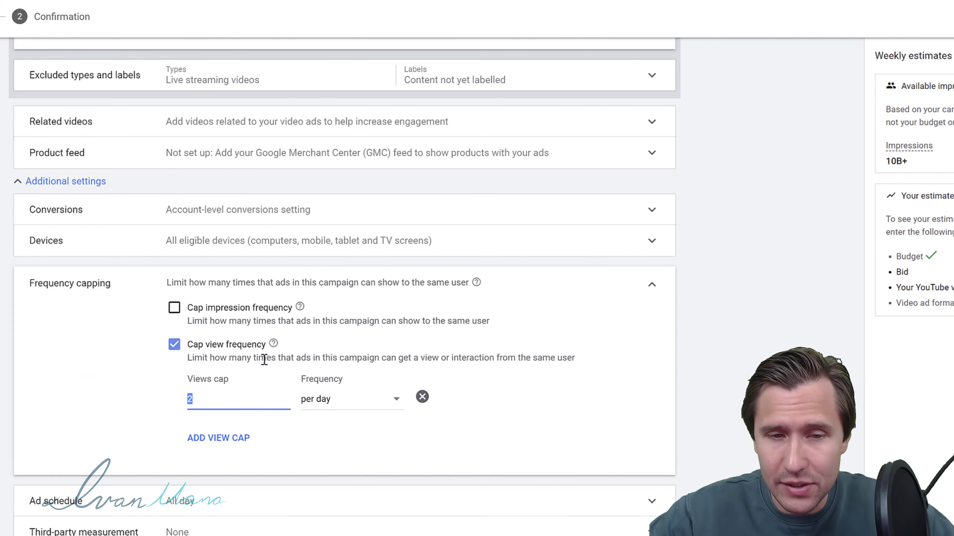
Step: Enable the impression frequency cap and limit impressions to 4 per day for the same user
click(229, 306)
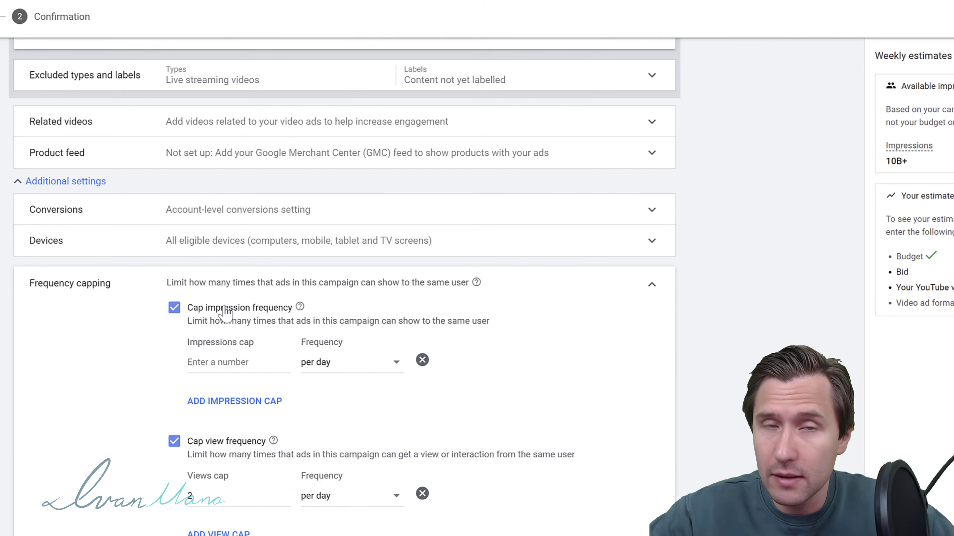
click(234, 362)
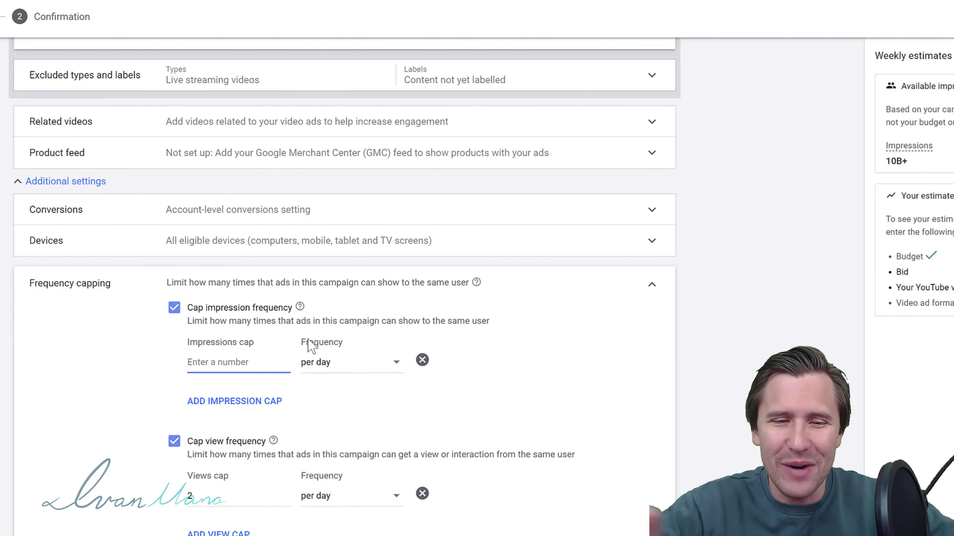
text(4)
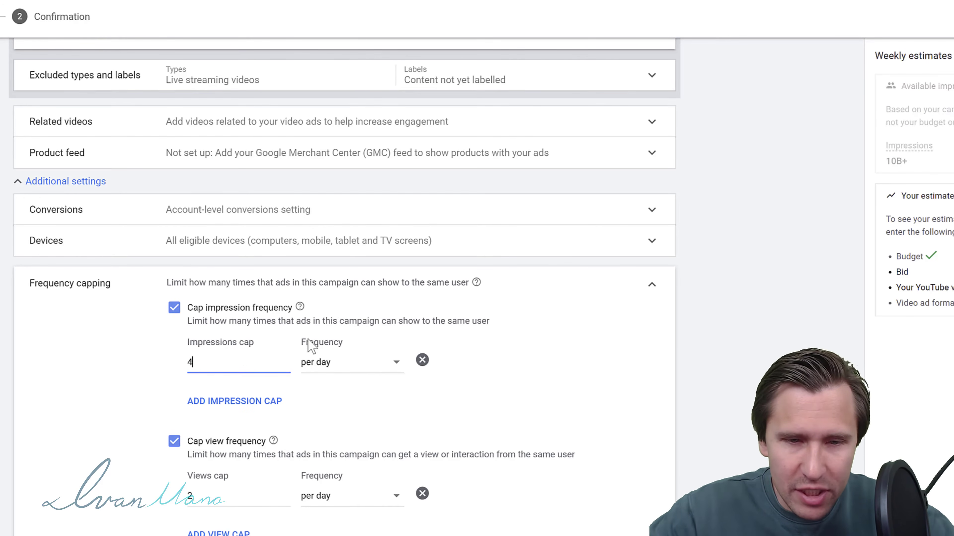
click(91, 372)
Step: Examine the campaign's ad schedule settings and the day ranges offered, keeping All days
scroll(86, 362, down, 3)
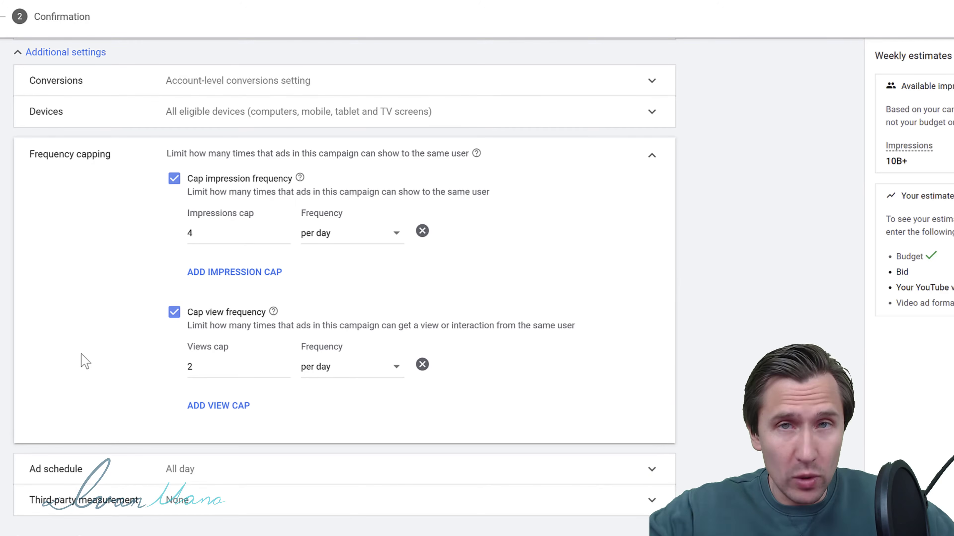
scroll(92, 287, down, 3)
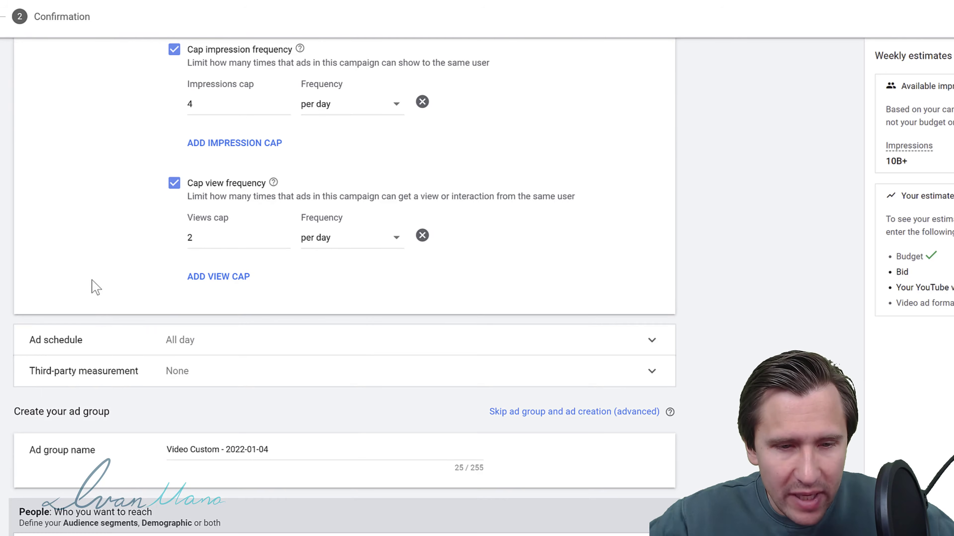
click(177, 342)
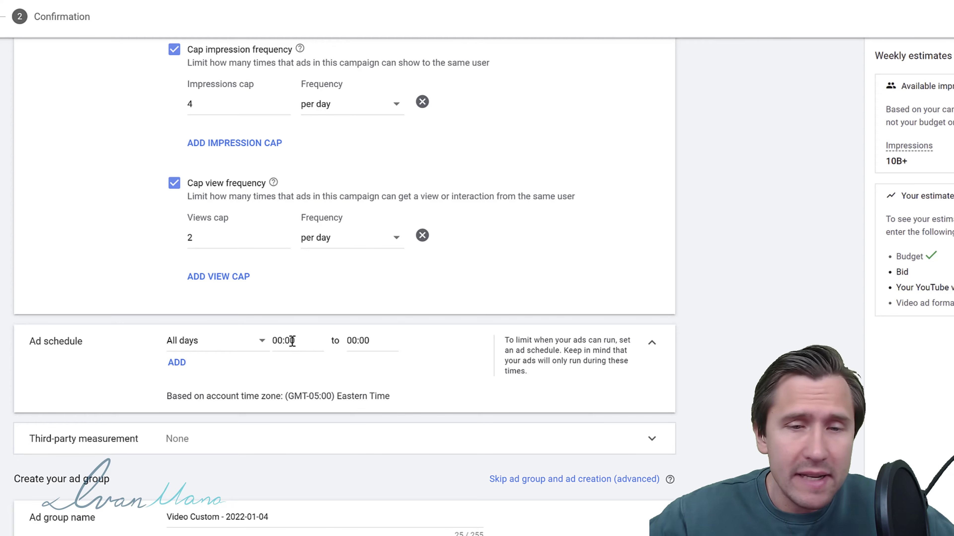
click(219, 340)
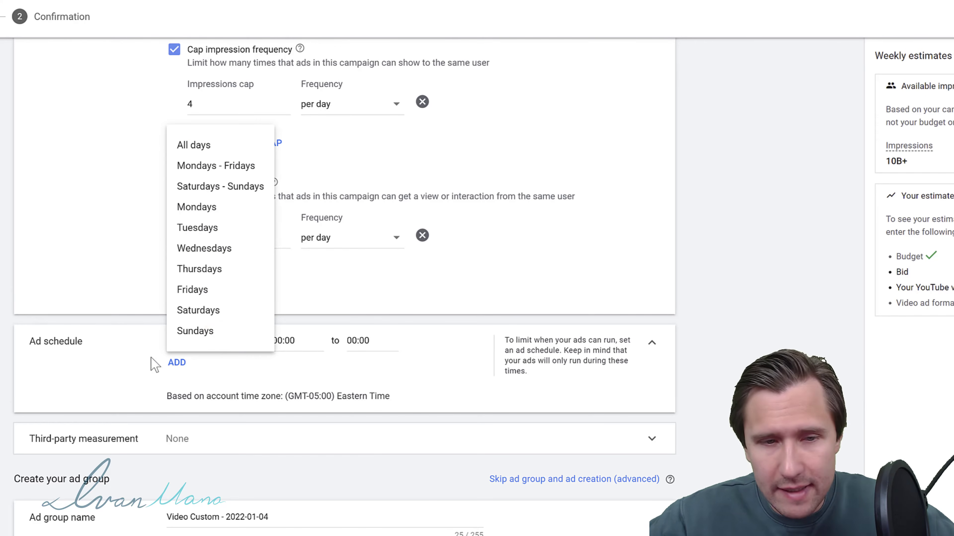
click(169, 367)
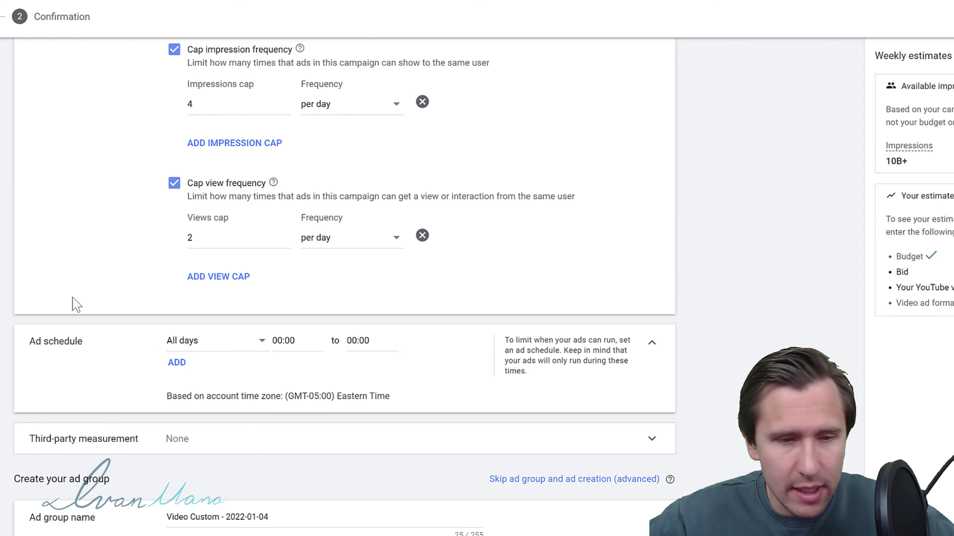
Step: Try excluding Male from the ad group's demographic targeting and include it again
scroll(567, 321, down, 3)
scroll(304, 289, down, 3)
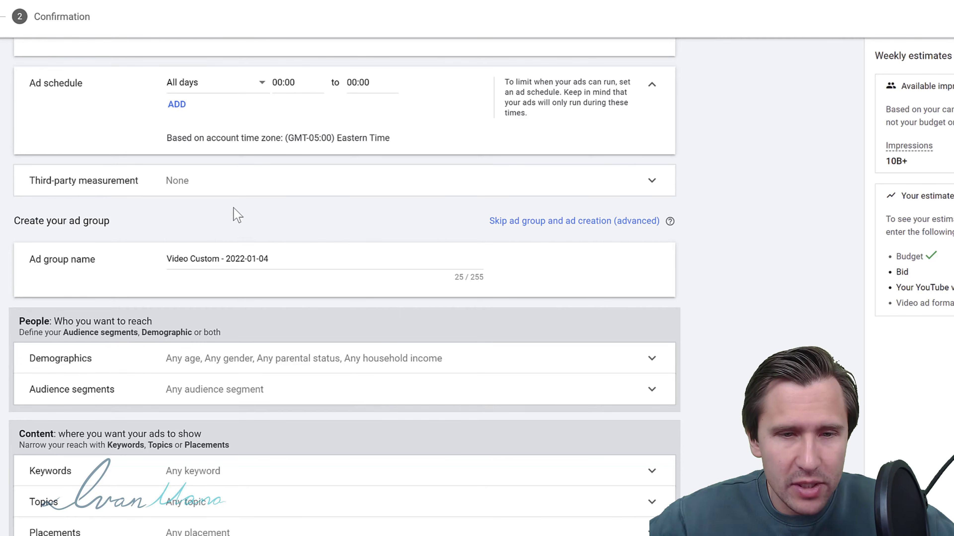
scroll(237, 215, down, 3)
drag(292, 130, 116, 139)
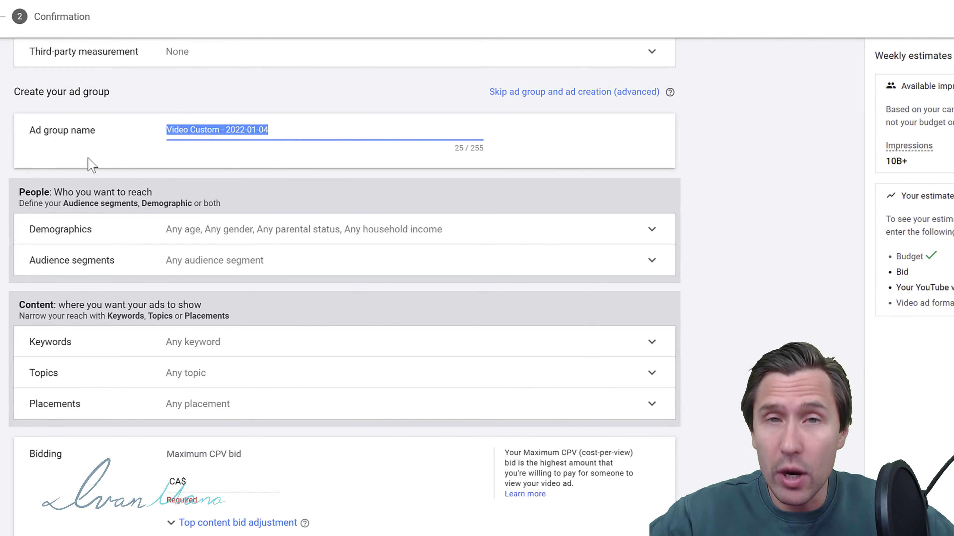
click(219, 234)
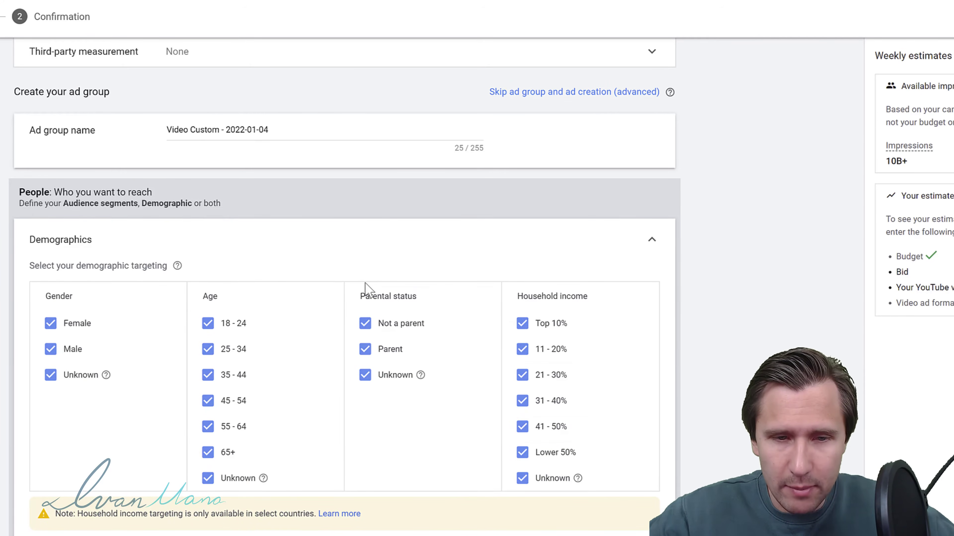
scroll(366, 289, down, 3)
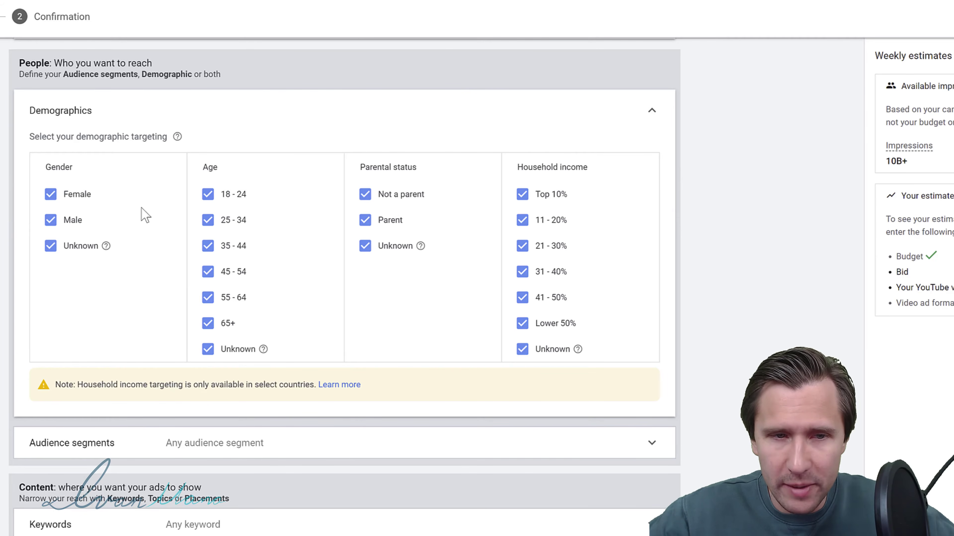
click(51, 220)
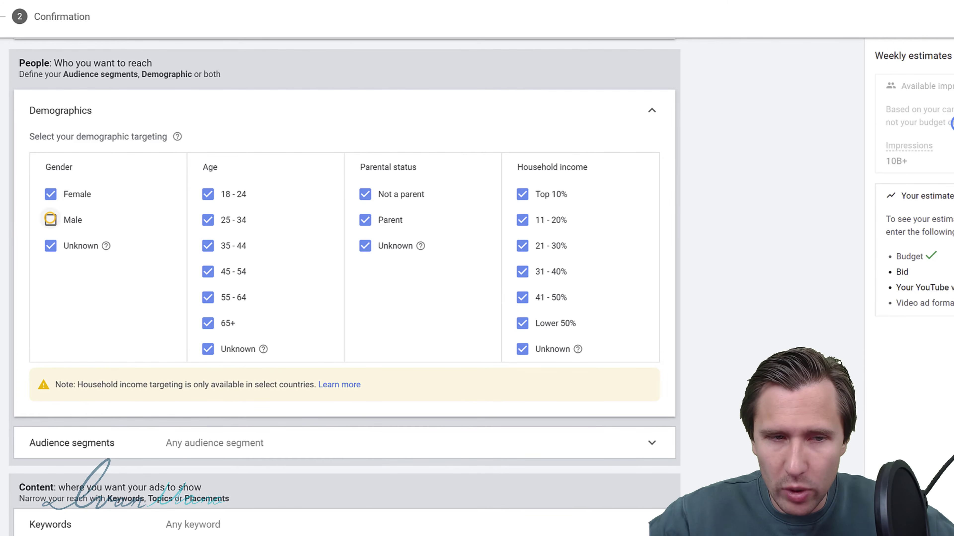
click(51, 220)
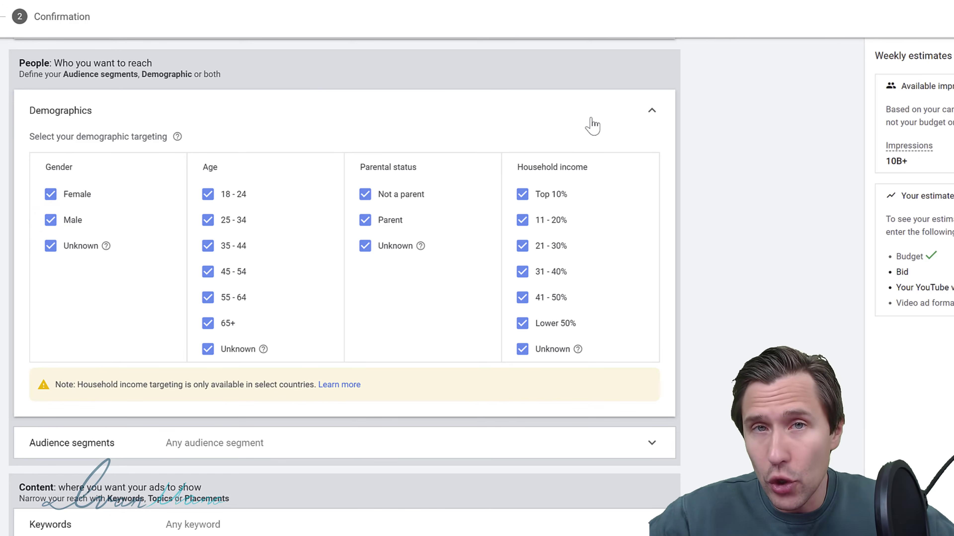
click(652, 110)
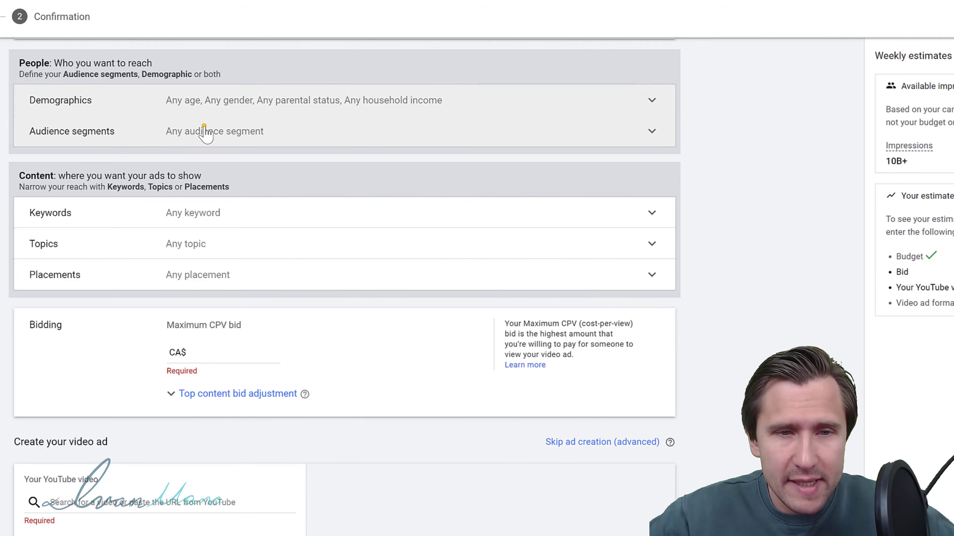
Step: Browse the detailed demographics audience segments for parental status and marital status
click(204, 131)
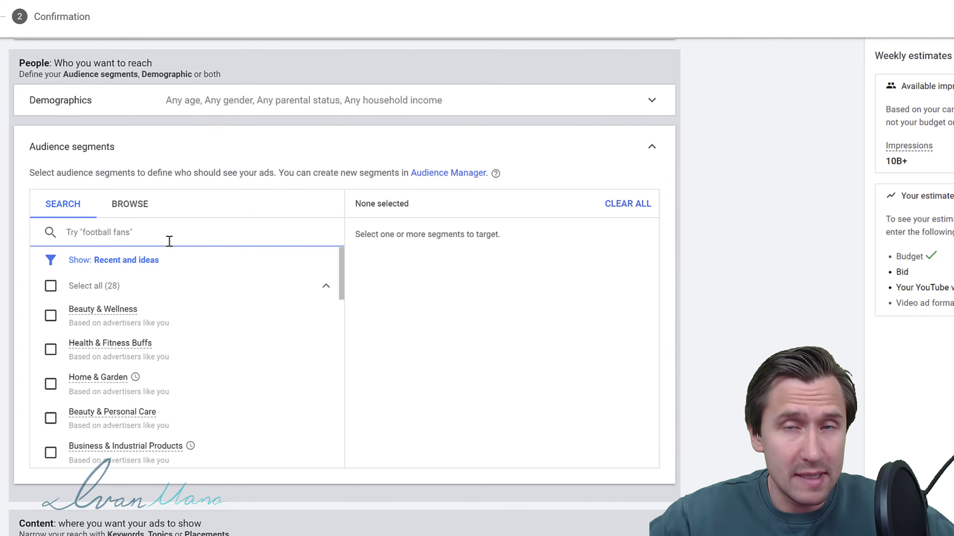
click(130, 205)
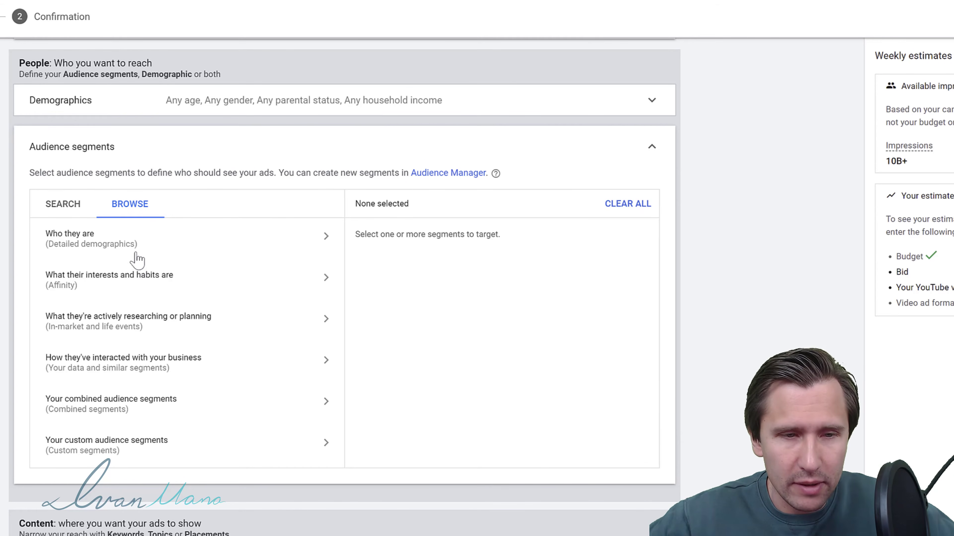
click(135, 244)
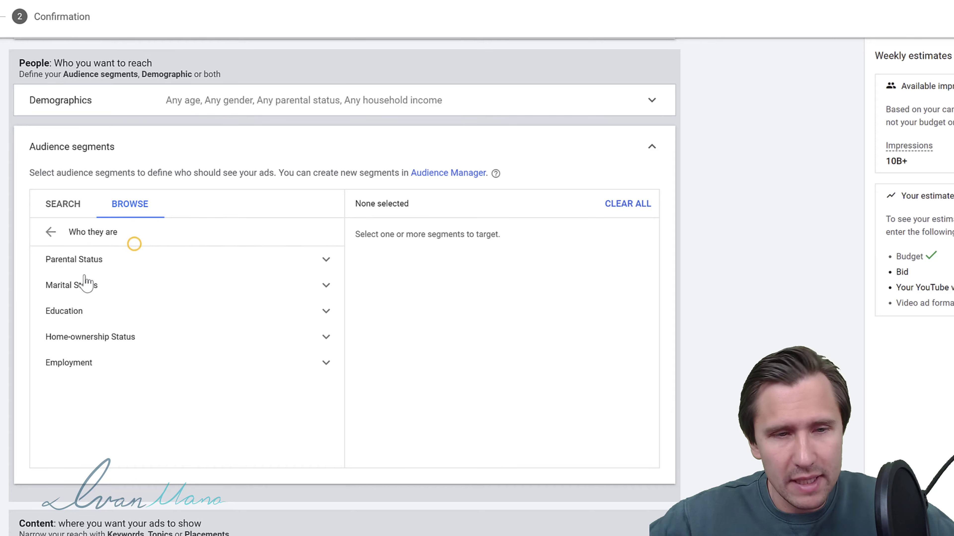
click(133, 263)
click(126, 286)
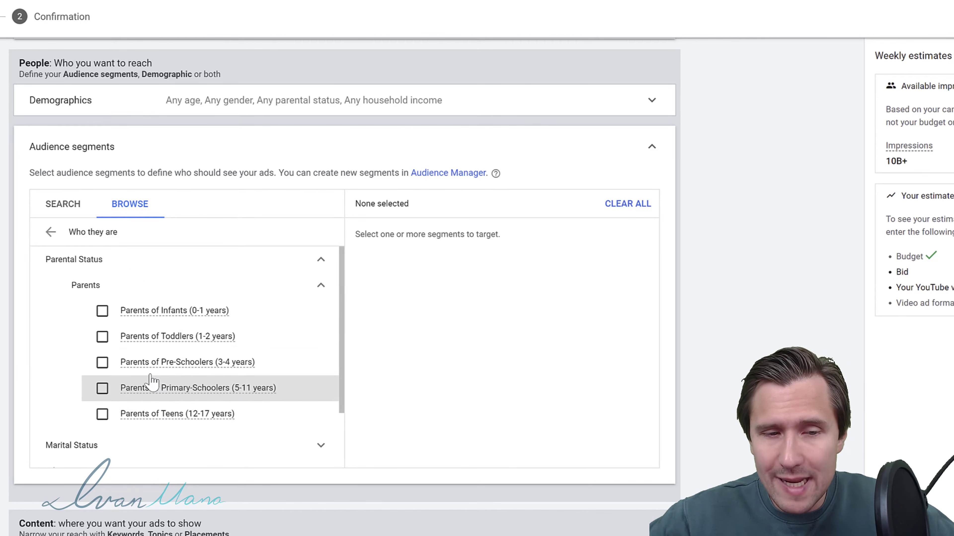
scroll(151, 381, down, 2)
click(114, 381)
scroll(164, 392, down, 2)
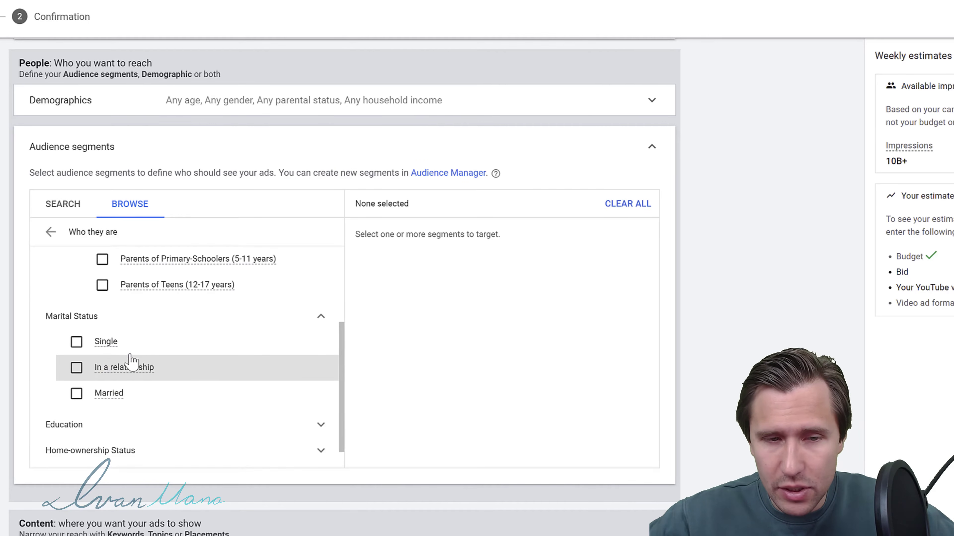
scroll(127, 346, down, 1)
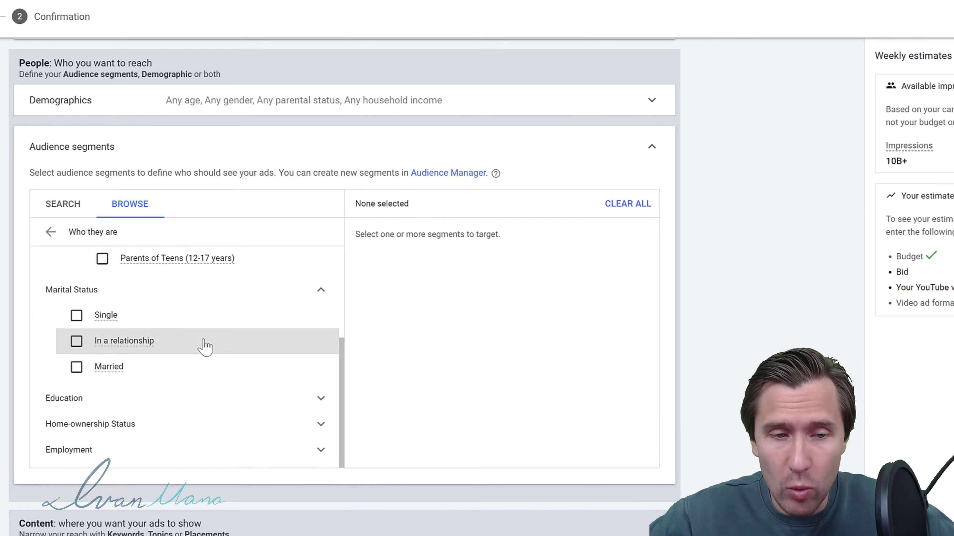
Step: Examine the education segments and the employment segments for company size and industry
scroll(184, 316, down, 3)
scroll(6, 293, up, 3)
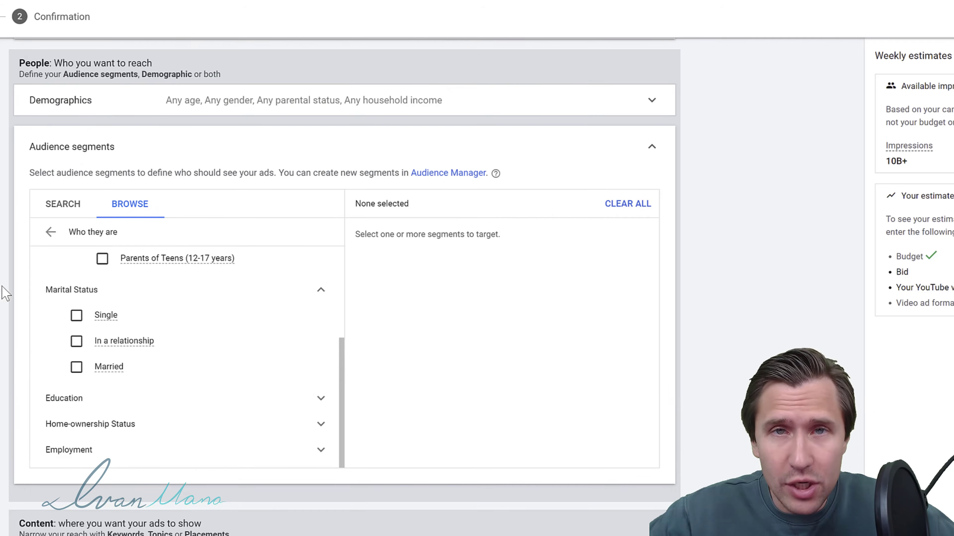
click(130, 402)
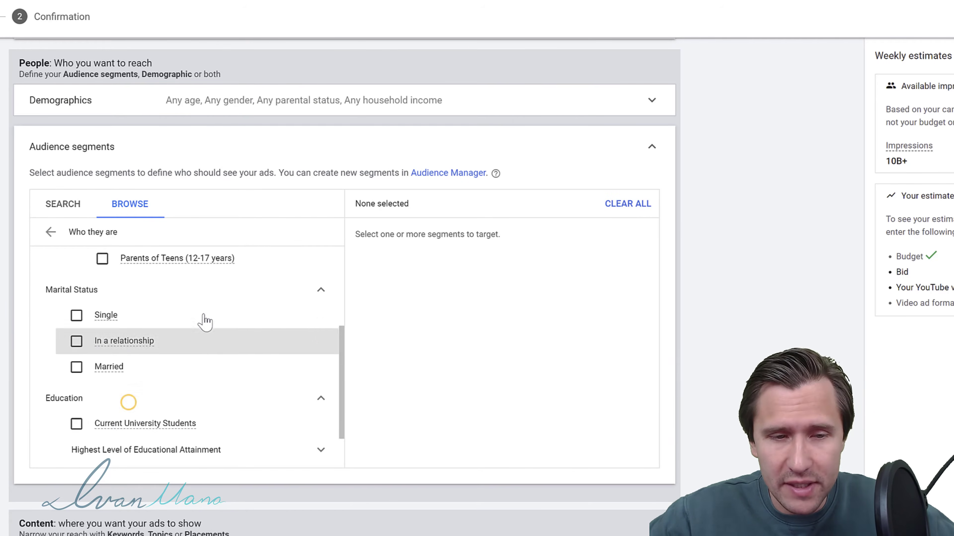
scroll(75, 369, down, 2)
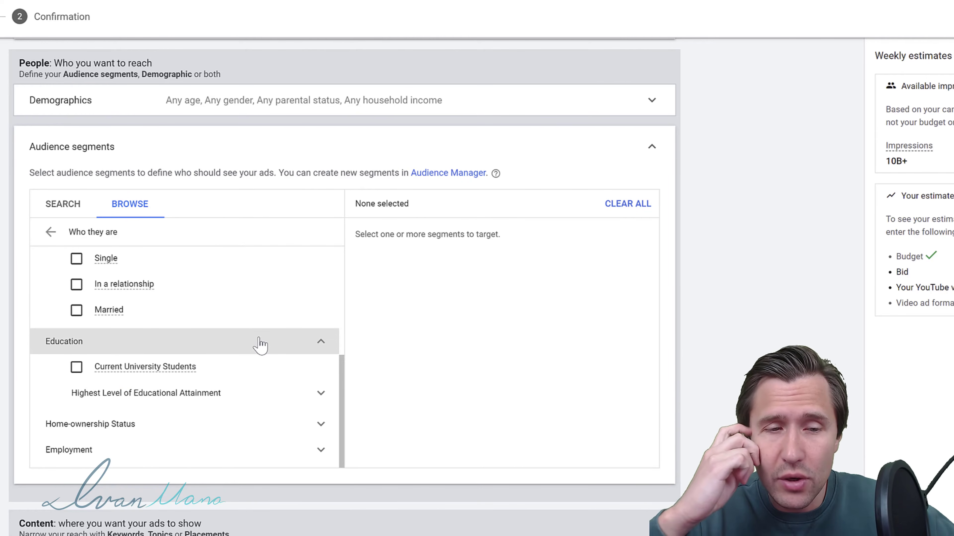
click(135, 447)
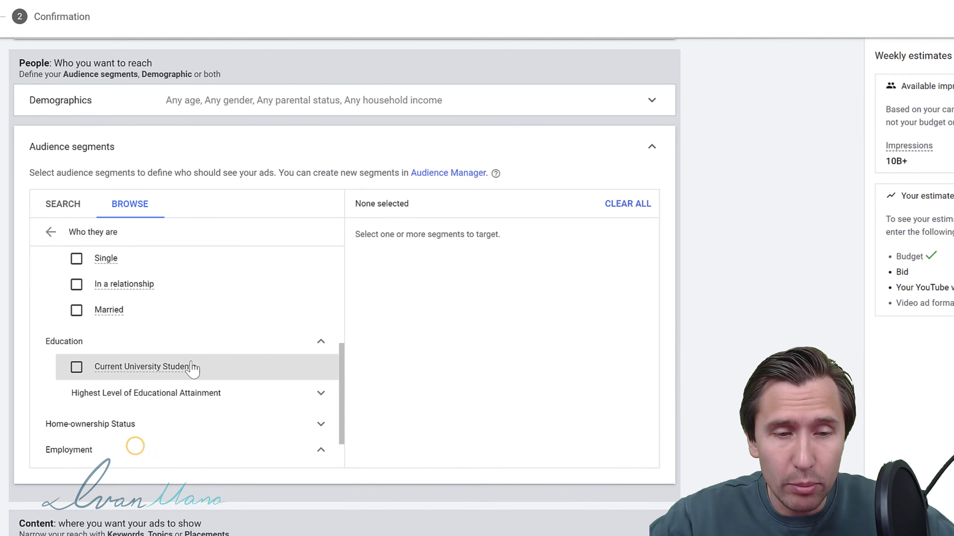
click(121, 424)
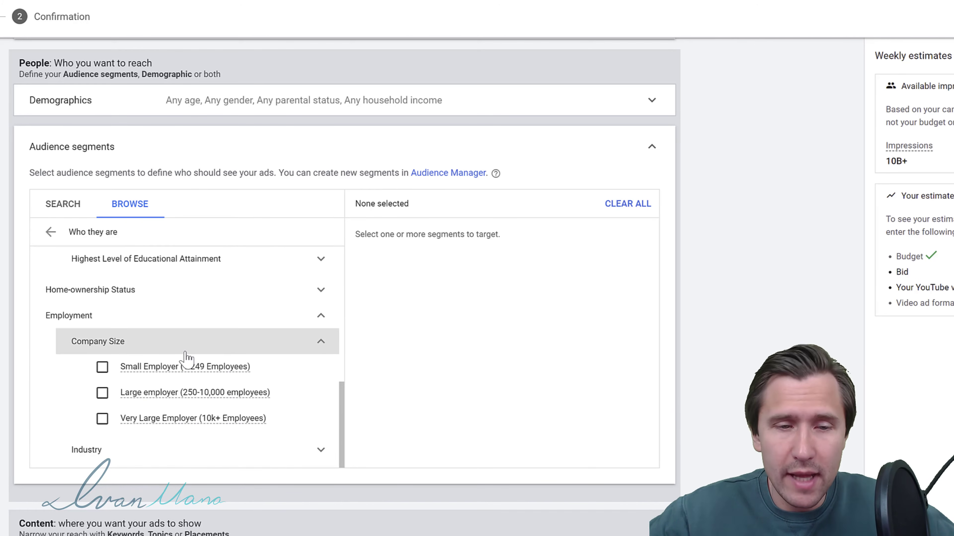
click(117, 450)
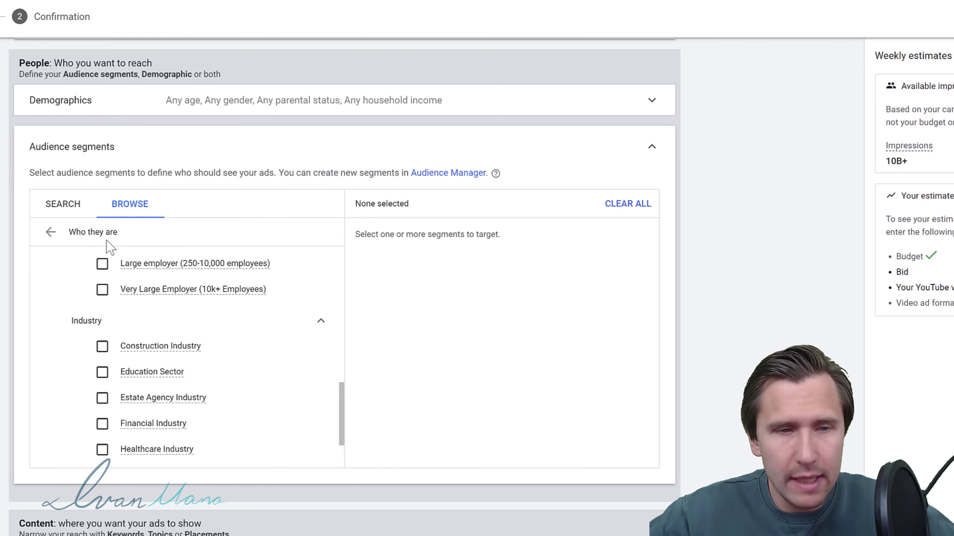
Step: Browse the affinity segments that describe people's interests and habits
click(49, 232)
click(116, 287)
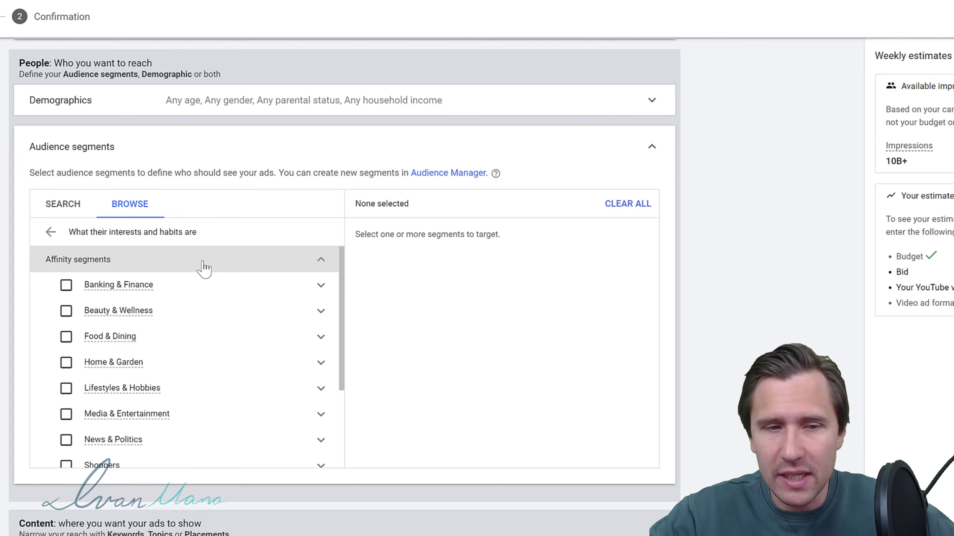
mouse_move(124, 363)
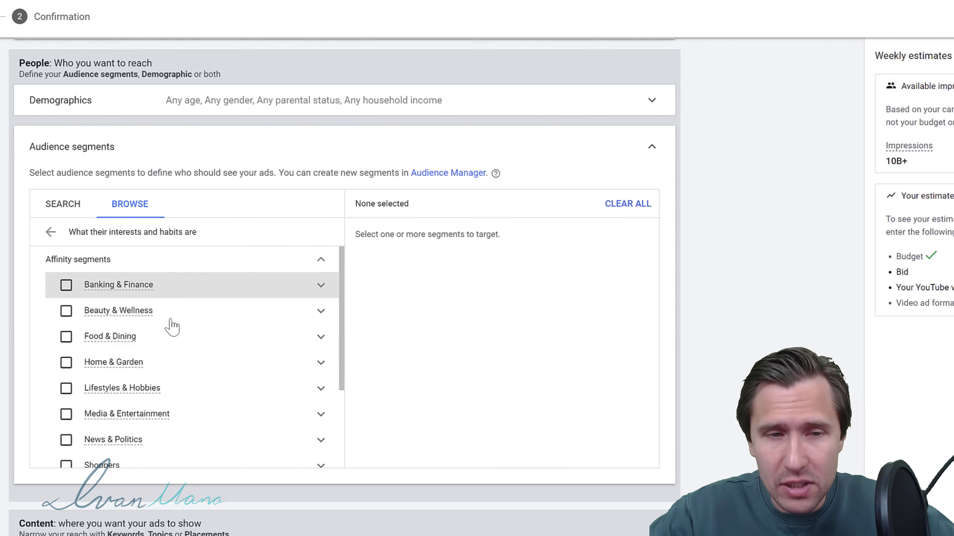
scroll(144, 414, down, 2)
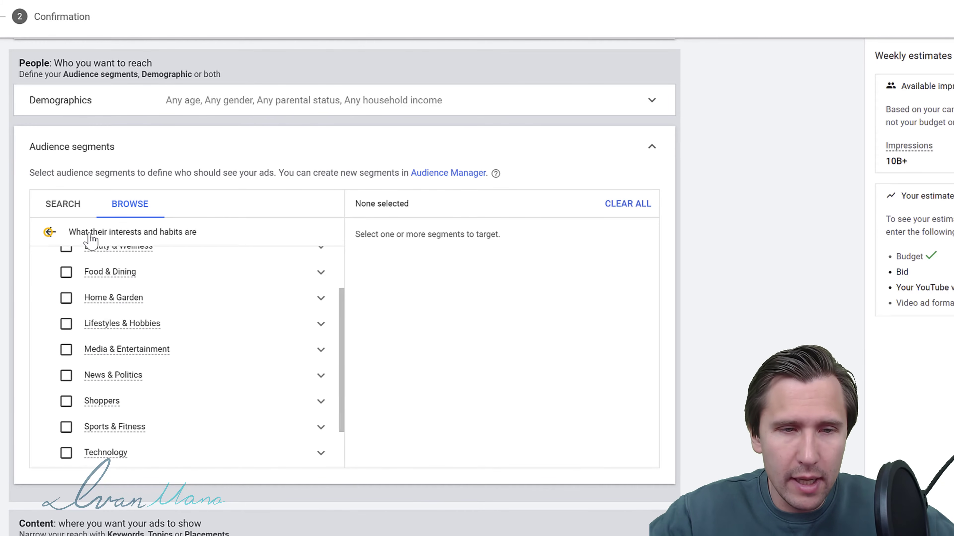
Step: Open the in-market segments for what people are actively researching or planning
click(52, 233)
click(111, 316)
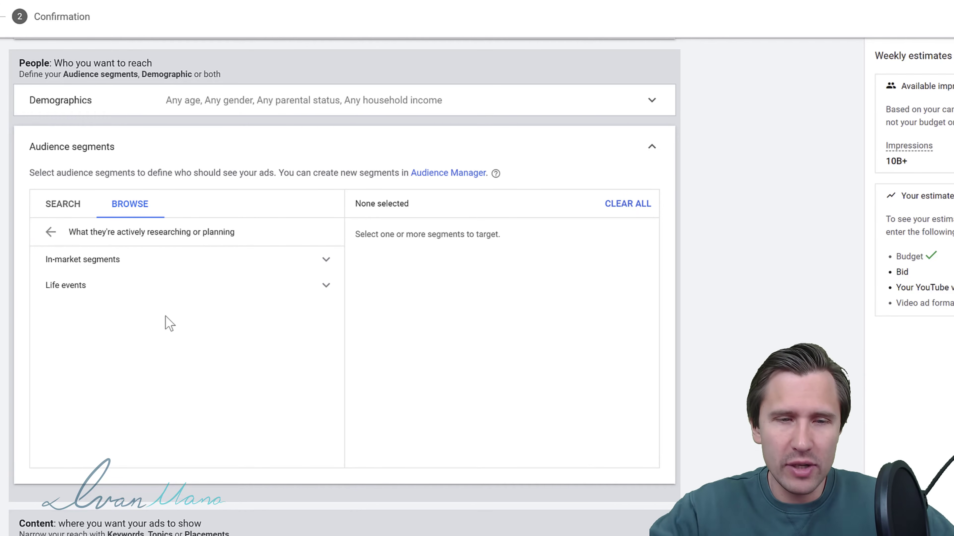
drag(236, 232, 69, 232)
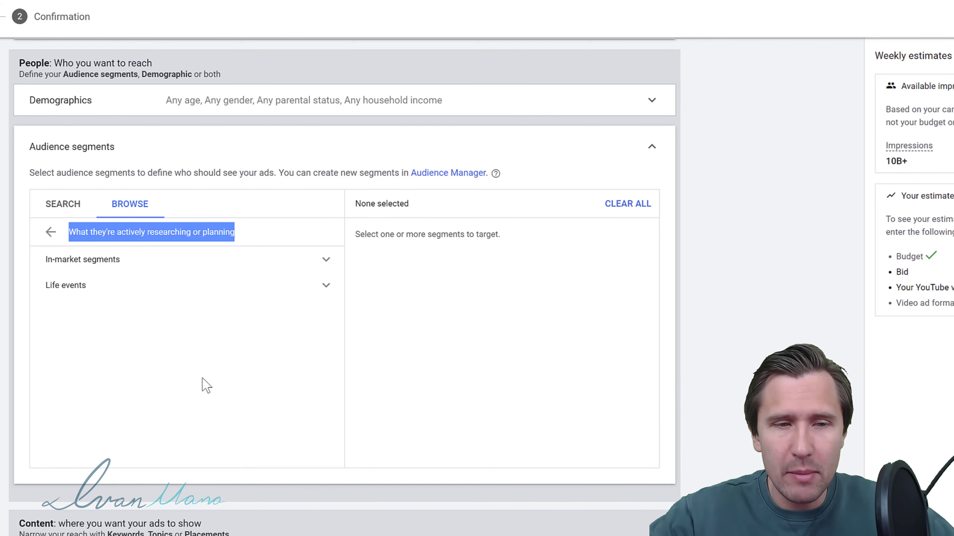
click(109, 265)
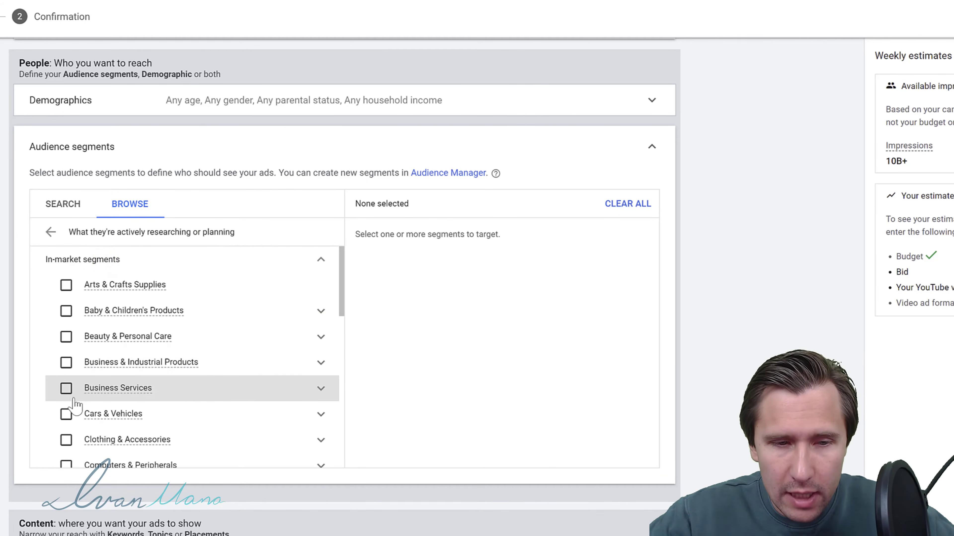
Step: Target only the Car Batteries in-market segment under Cars & Vehicles > Car Parts & Accessories
click(66, 415)
click(320, 414)
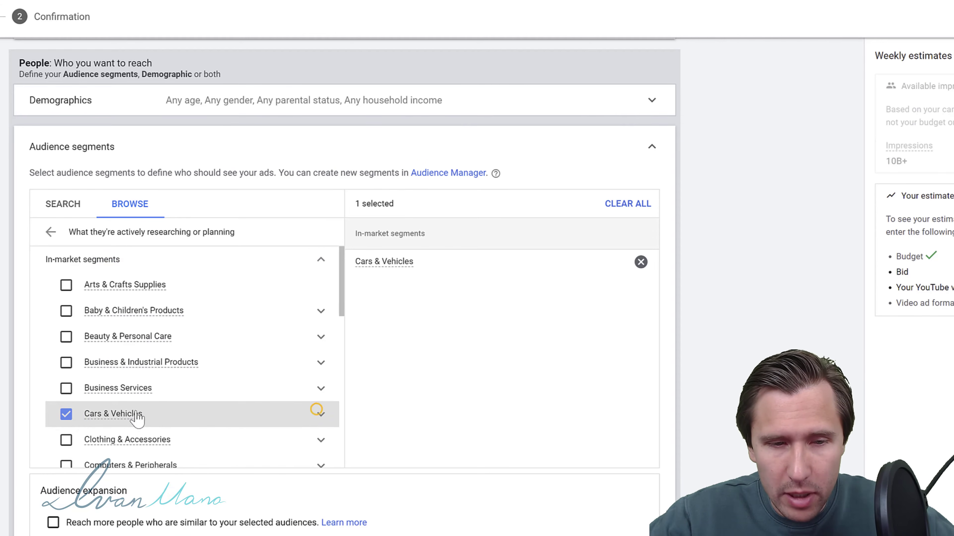
click(66, 414)
scroll(149, 404, down, 2)
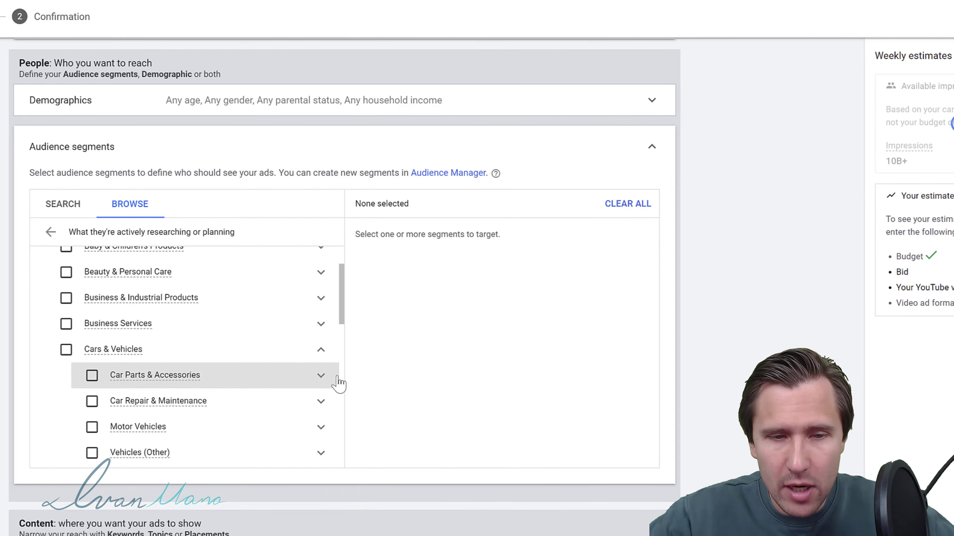
click(319, 376)
scroll(213, 368, down, 2)
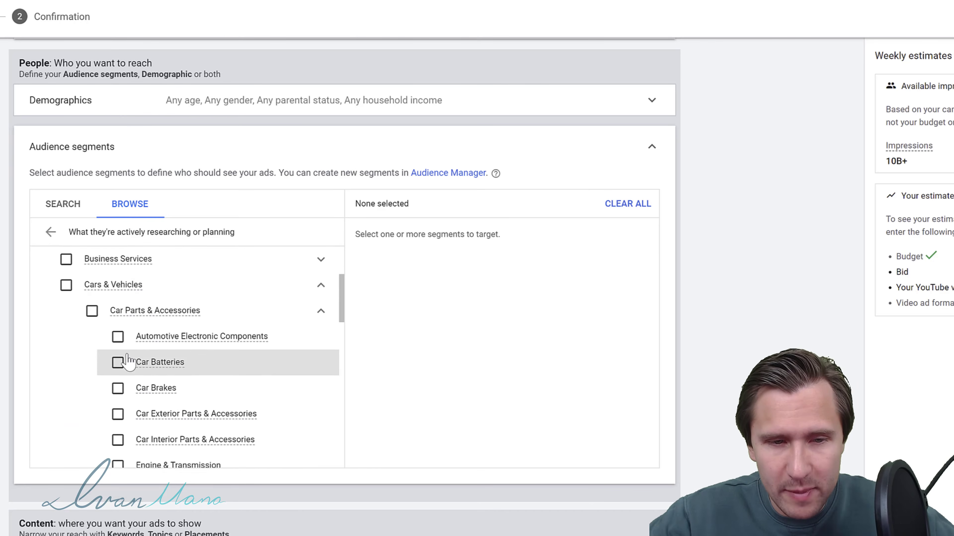
click(118, 363)
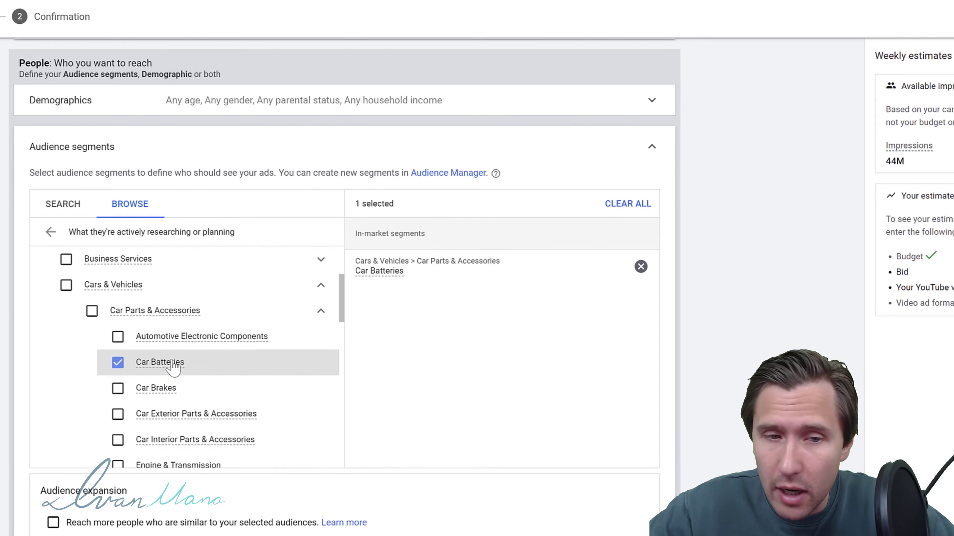
mouse_move(162, 362)
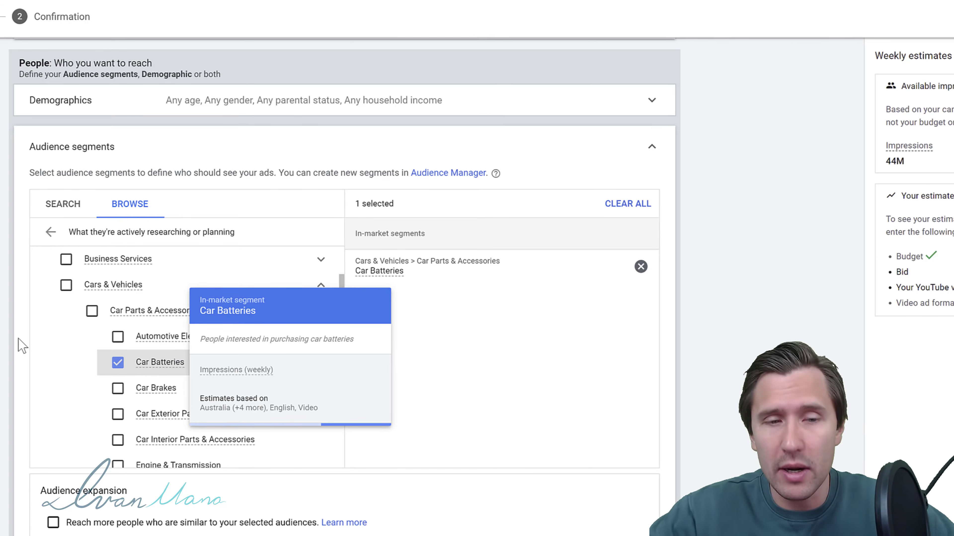
Step: Remove the Car Batteries segment from the targeting and browse the life events segments
click(118, 363)
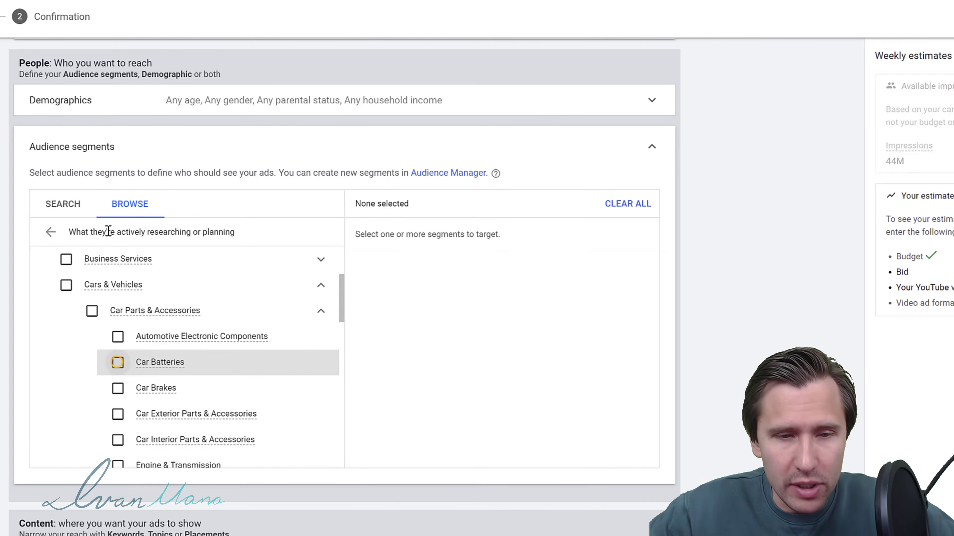
click(50, 232)
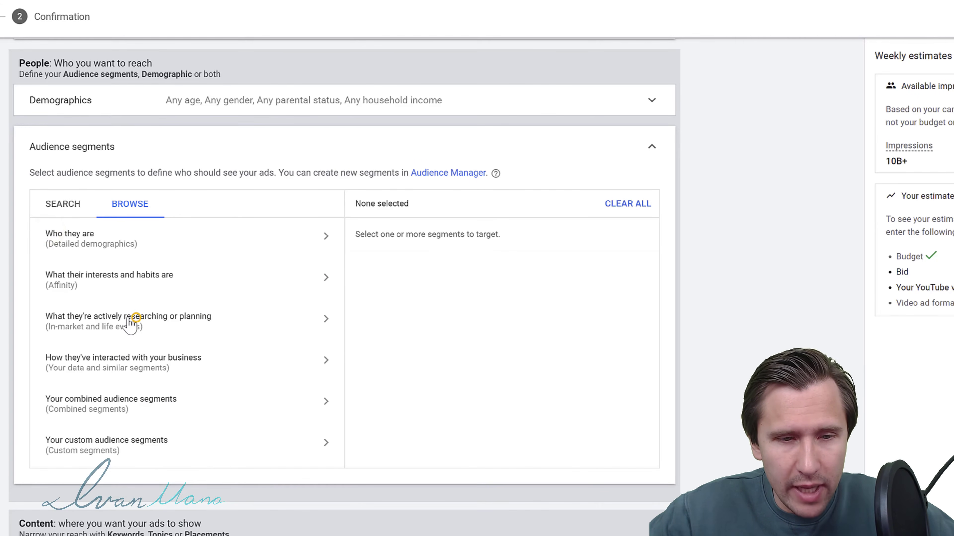
click(130, 324)
click(320, 262)
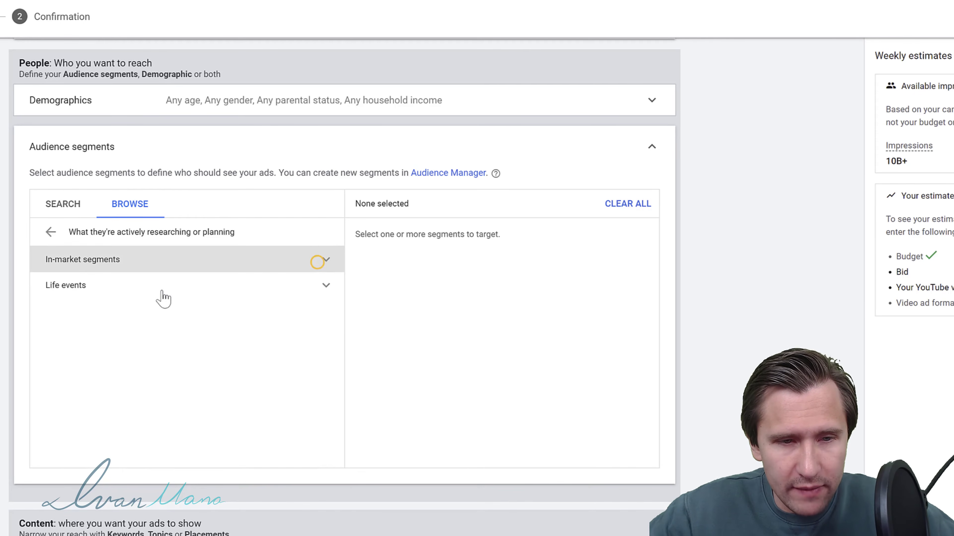
click(111, 286)
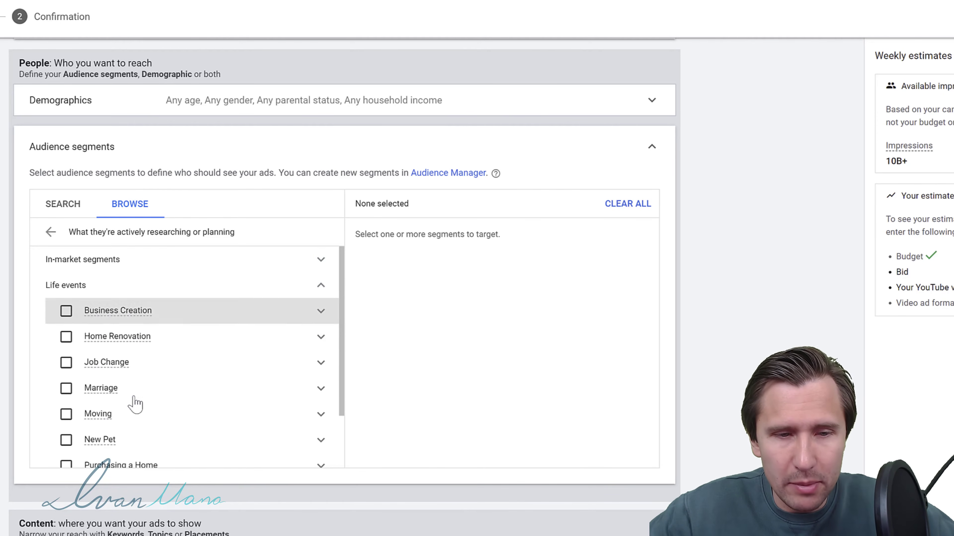
scroll(130, 376, down, 3)
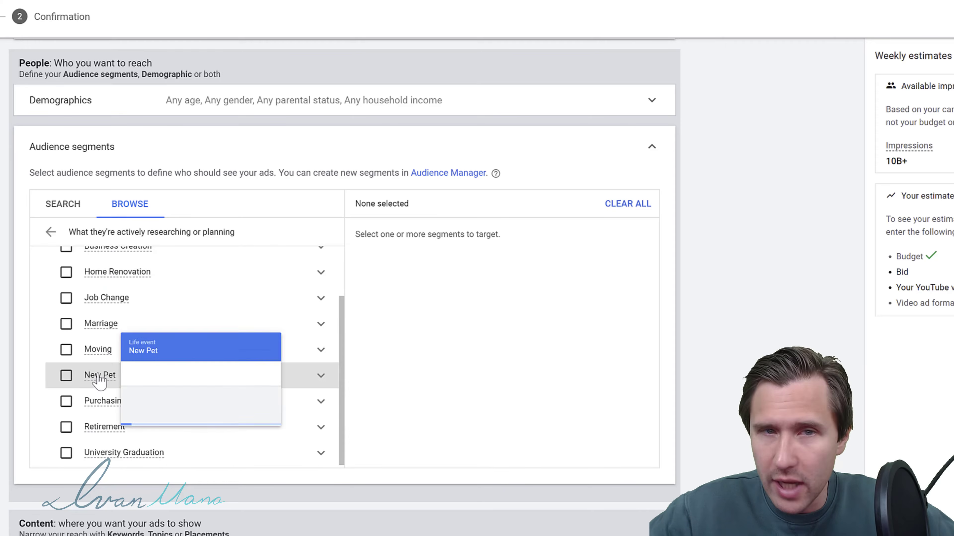
mouse_move(107, 302)
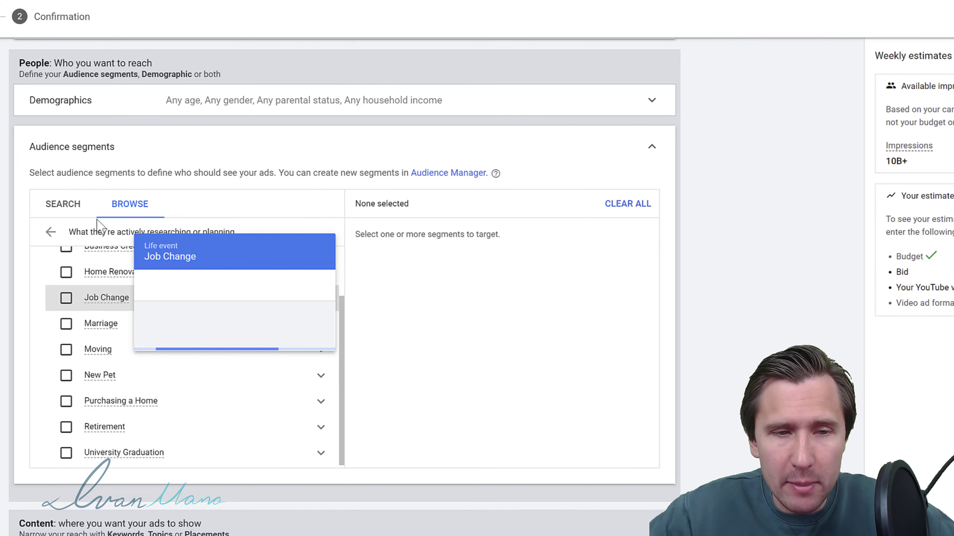
Step: Browse the website visitors segments and the combined audience segments
click(50, 234)
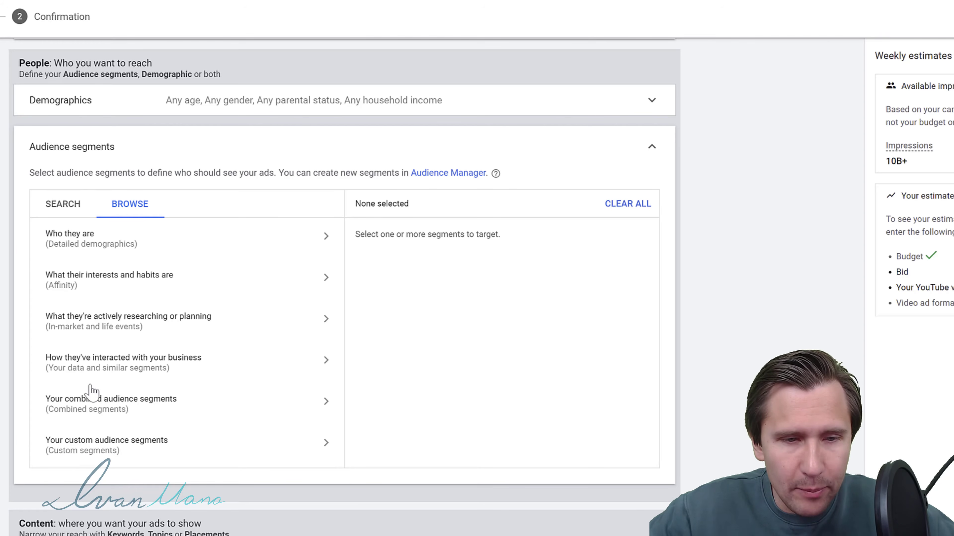
click(125, 367)
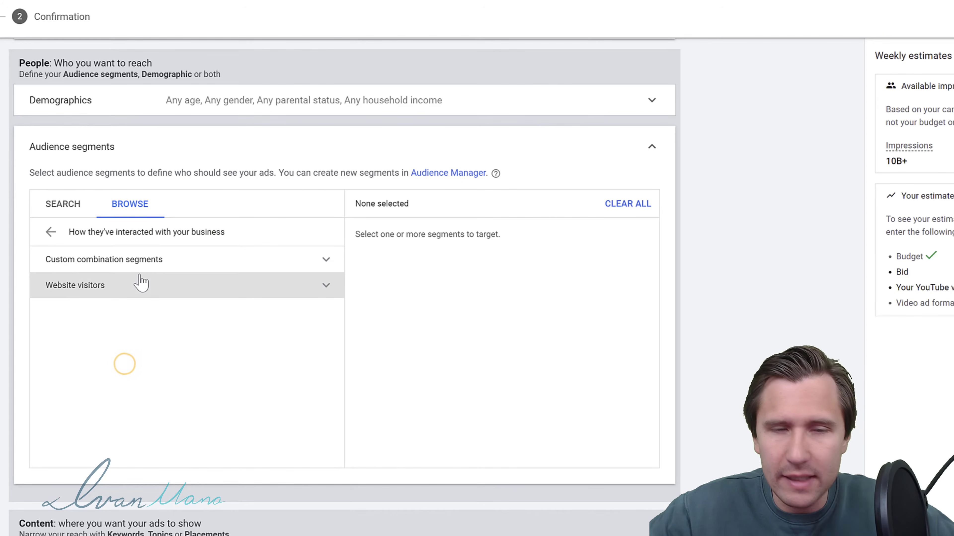
click(138, 281)
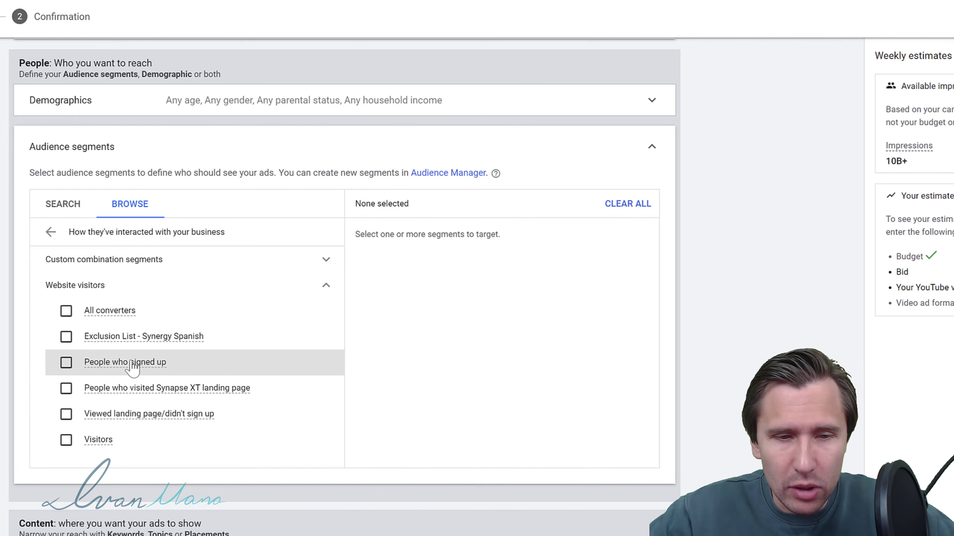
mouse_move(111, 315)
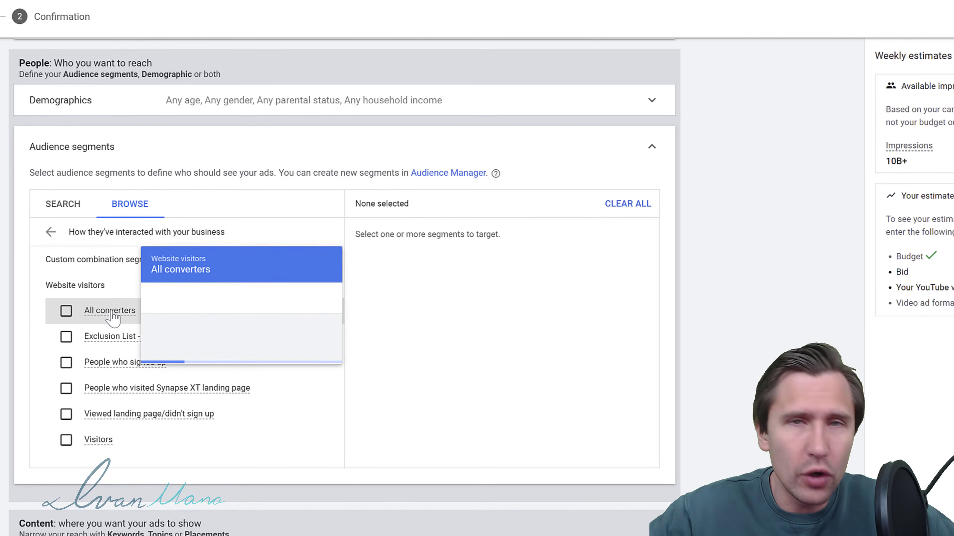
click(51, 232)
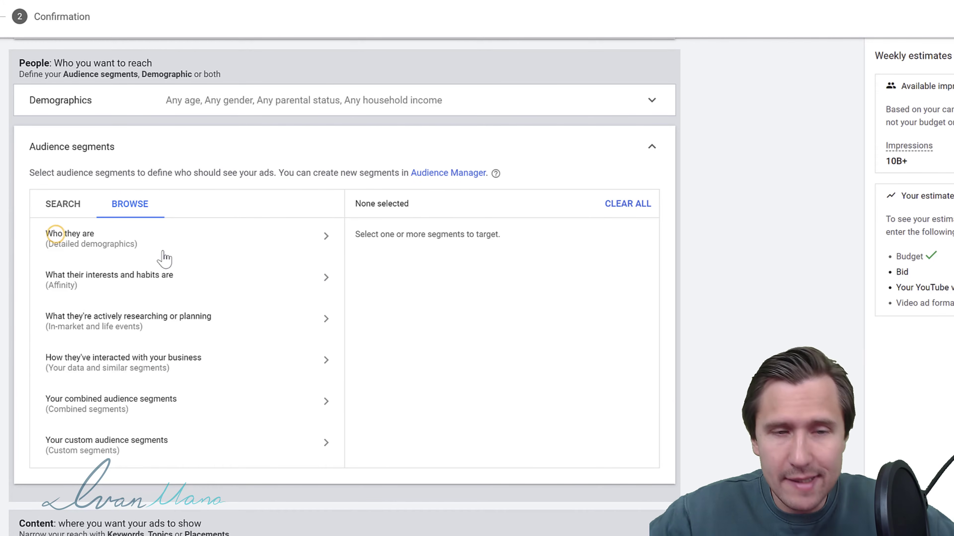
click(162, 415)
click(50, 232)
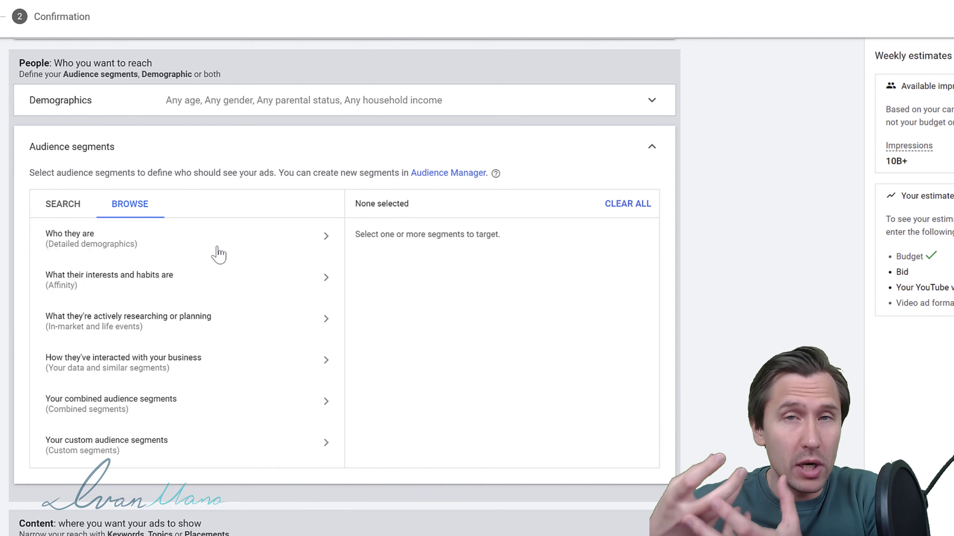
Step: Start a new custom audience segment based on people who searched for specific terms on Google
click(163, 456)
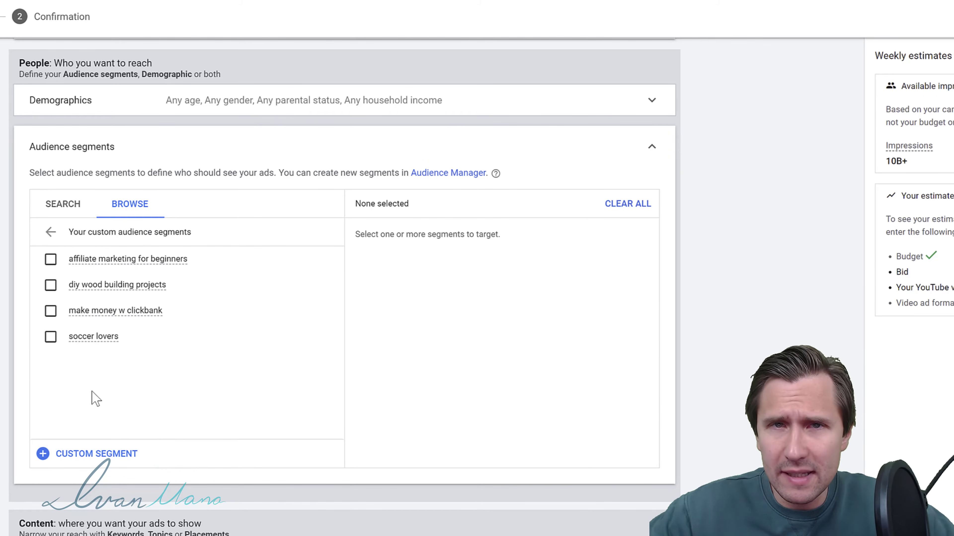
scroll(113, 376, down, 3)
scroll(126, 334, up, 3)
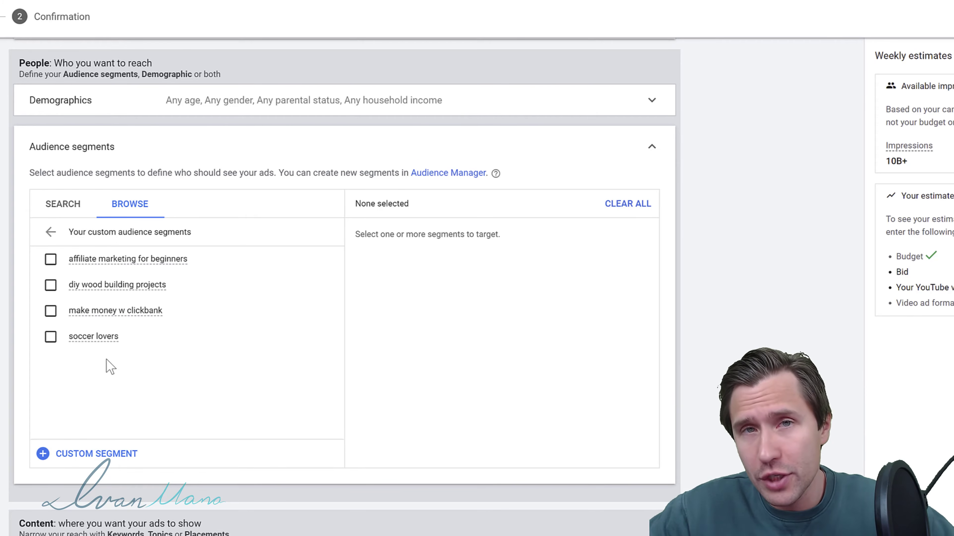
click(88, 455)
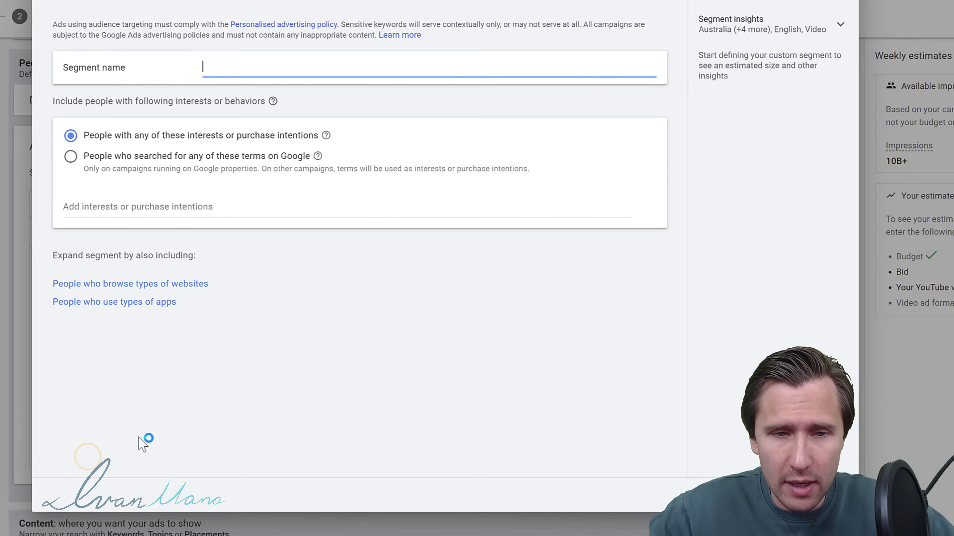
click(150, 161)
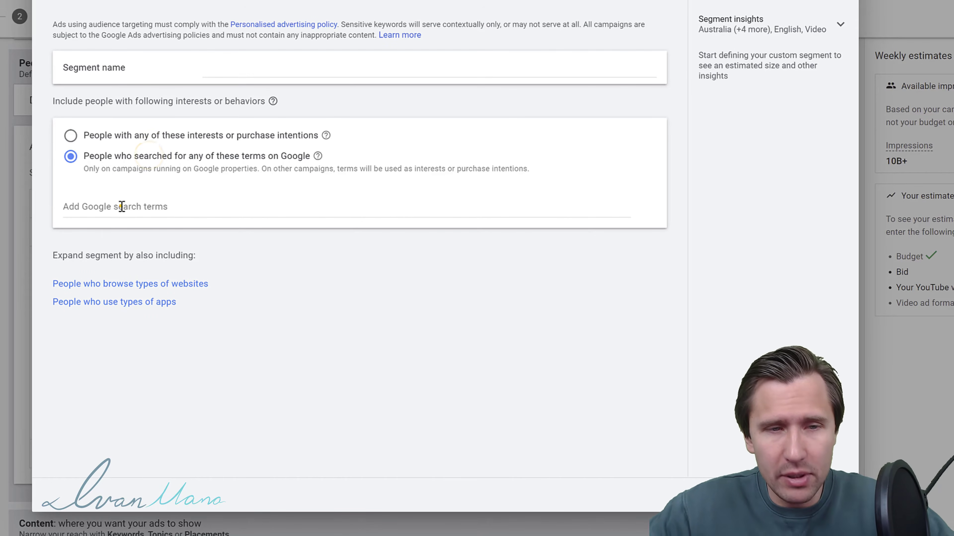
Step: Add "google ads" and "google ads tutorial" as the custom segment's Google search terms
click(118, 206)
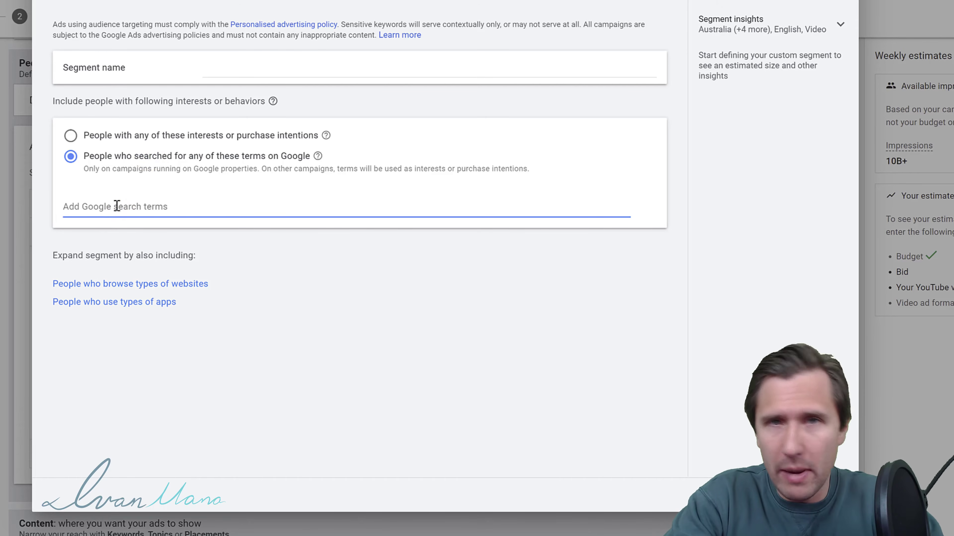
text(google ads)
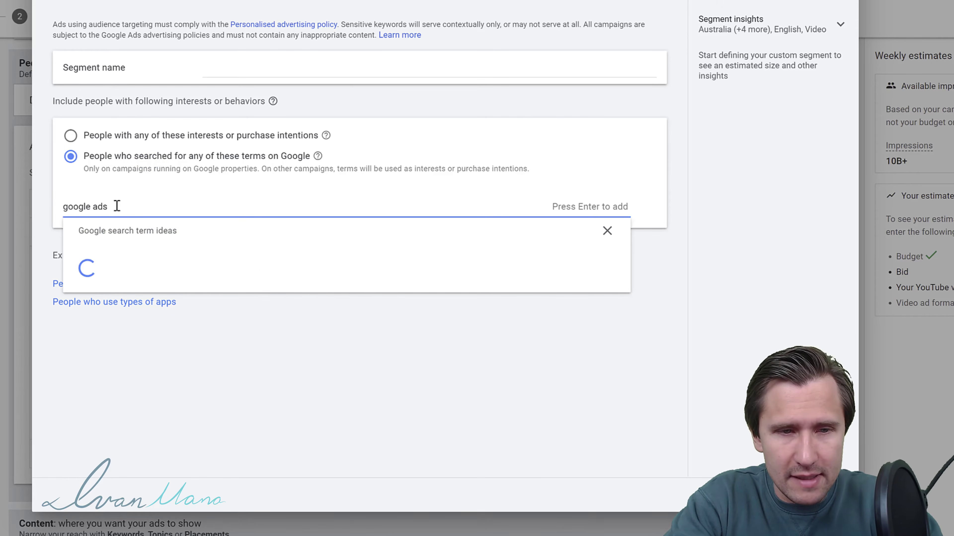
key(Return)
text(google ad)
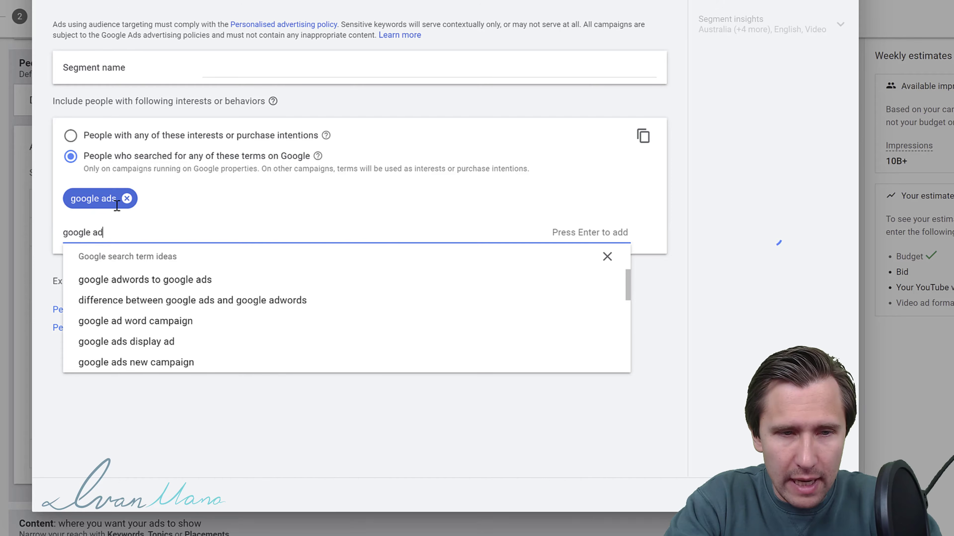
text(s tutorial)
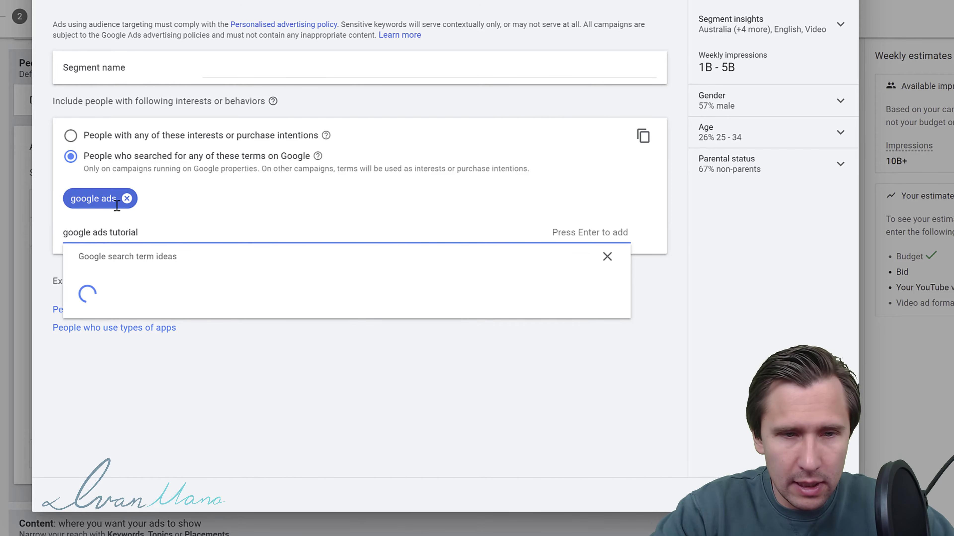
key(Return)
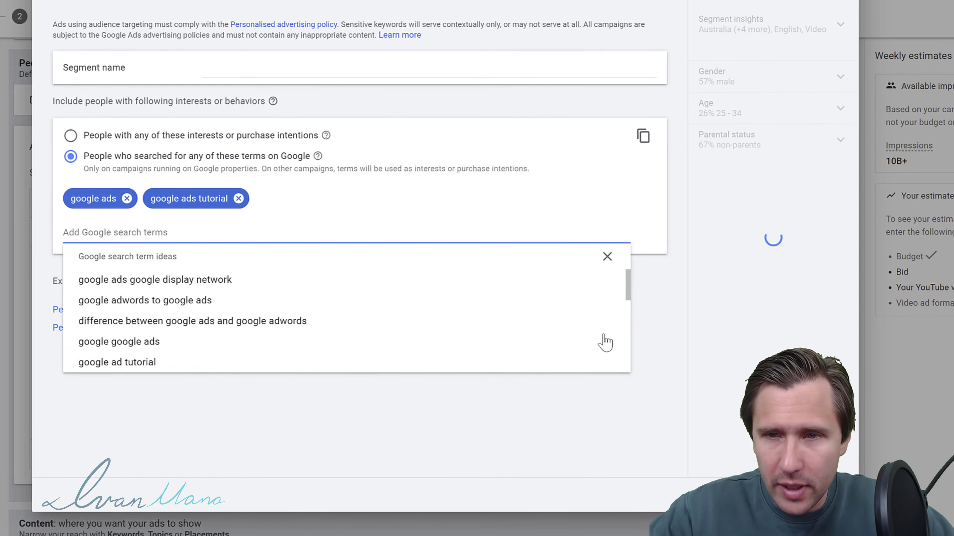
click(581, 413)
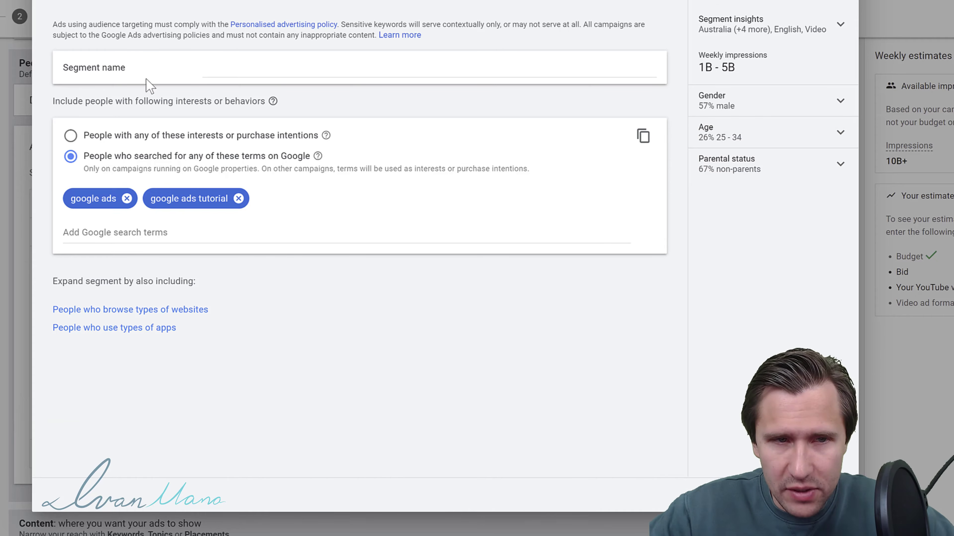
Step: Name the custom segment "google ads tutorial" and save it to the ad group's targeting
click(278, 72)
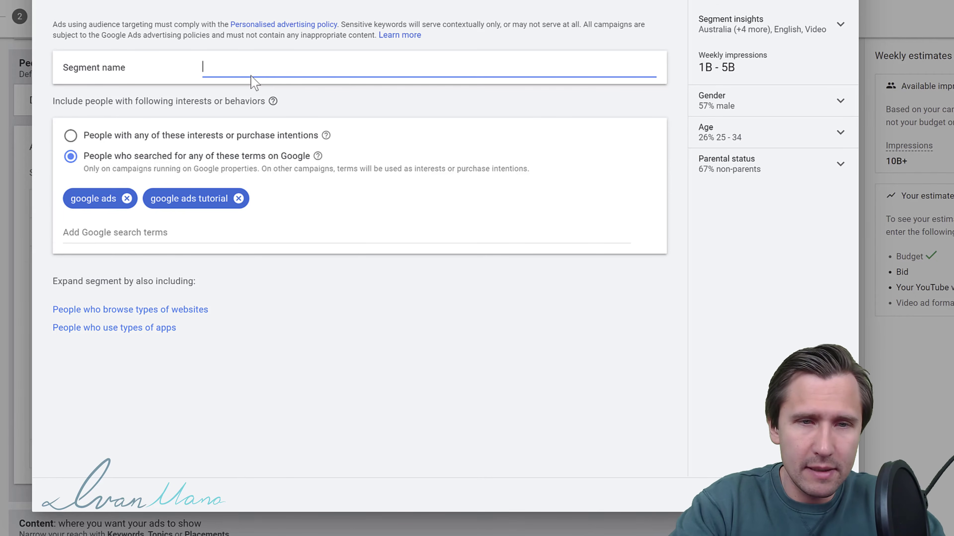
text(google ads tutorial)
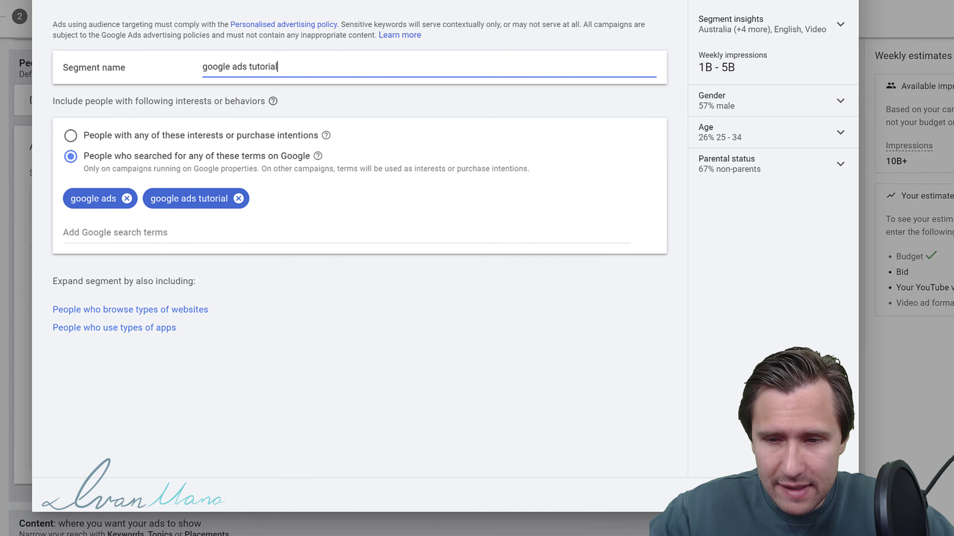
click(828, 495)
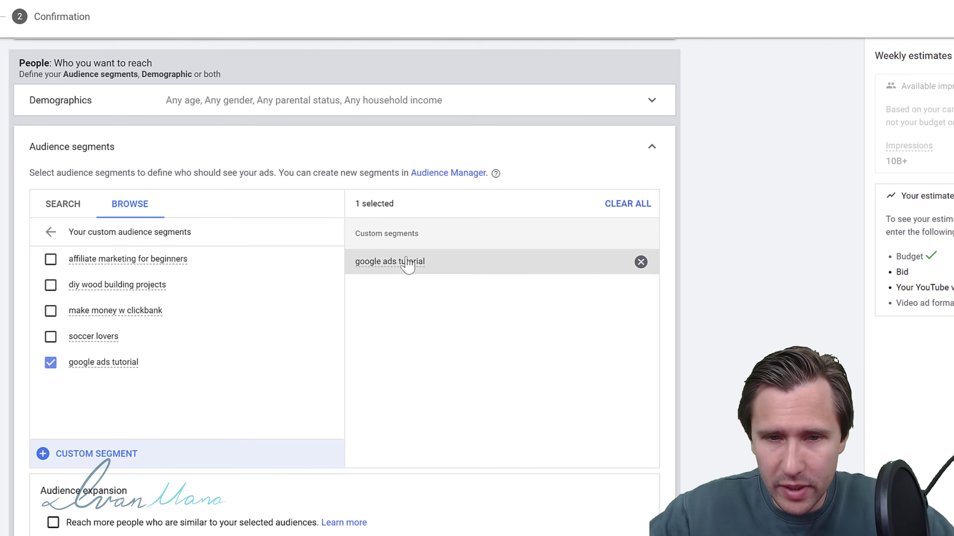
Step: Review the search terms behind the selected google ads tutorial segment and collapse the audience segments section
mouse_move(398, 268)
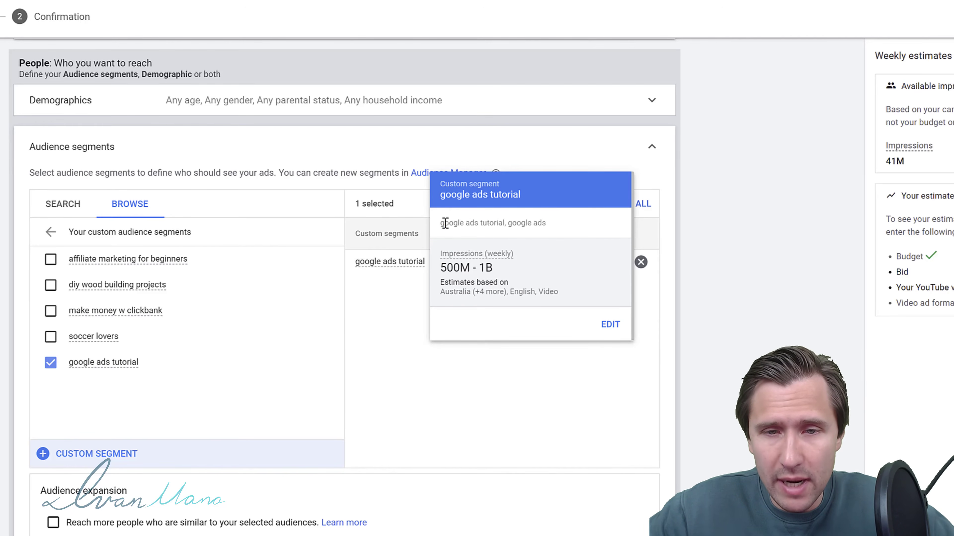
drag(445, 223, 555, 231)
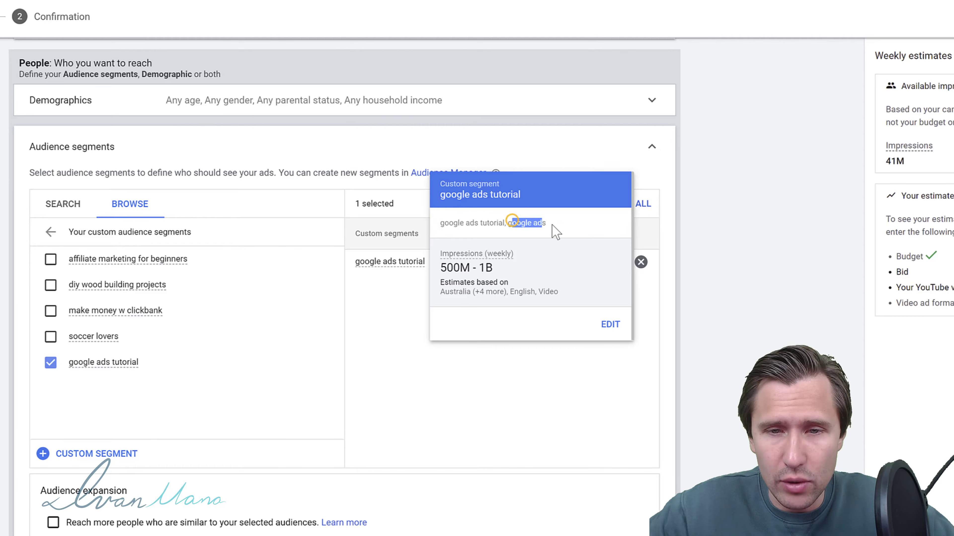
click(455, 412)
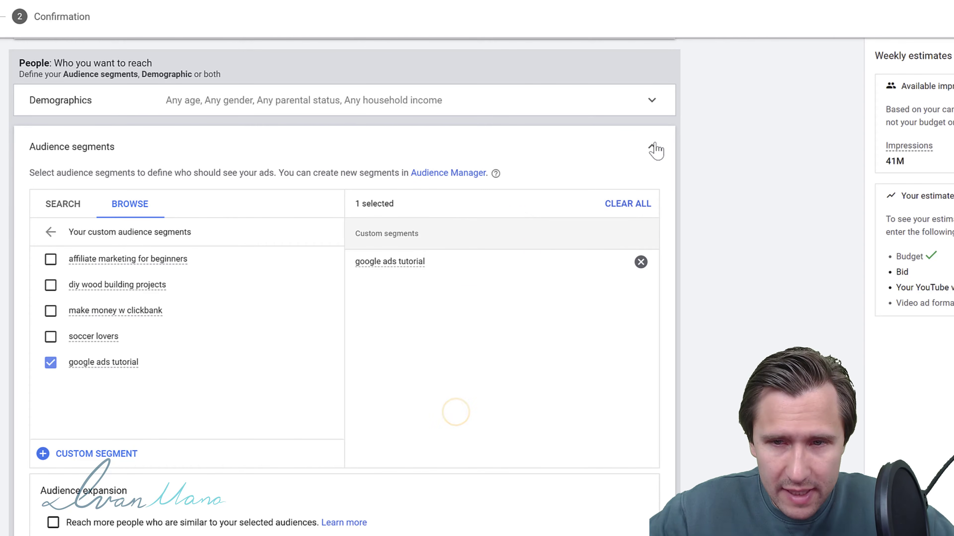
click(653, 145)
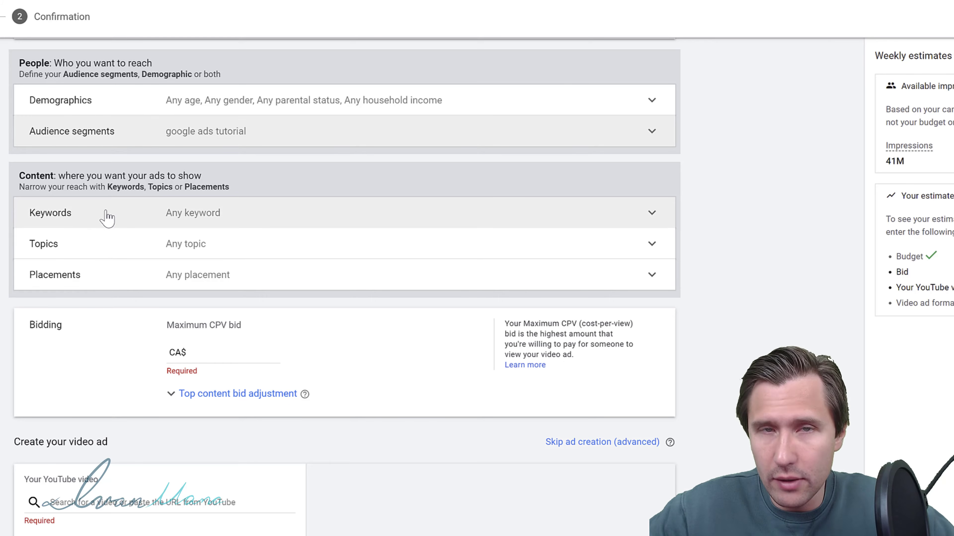
Step: Add "google ads" as a content keyword for the ad group
click(131, 212)
scroll(112, 187, down, 3)
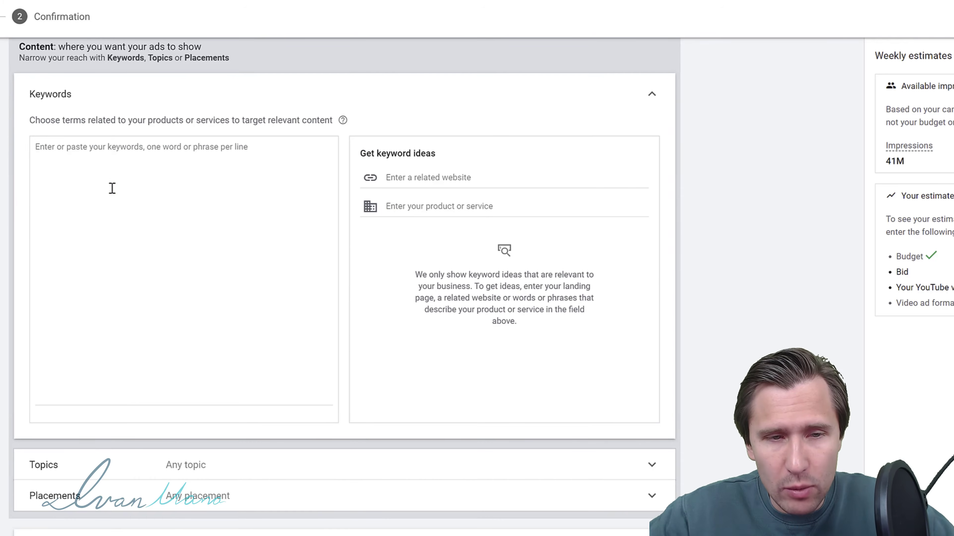
click(112, 188)
text(google ads)
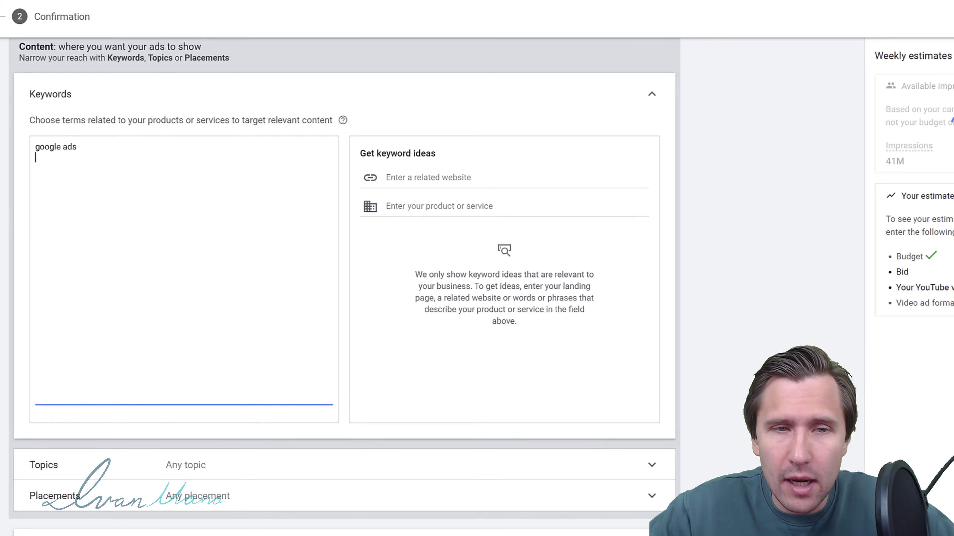
scroll(338, 263, up, 3)
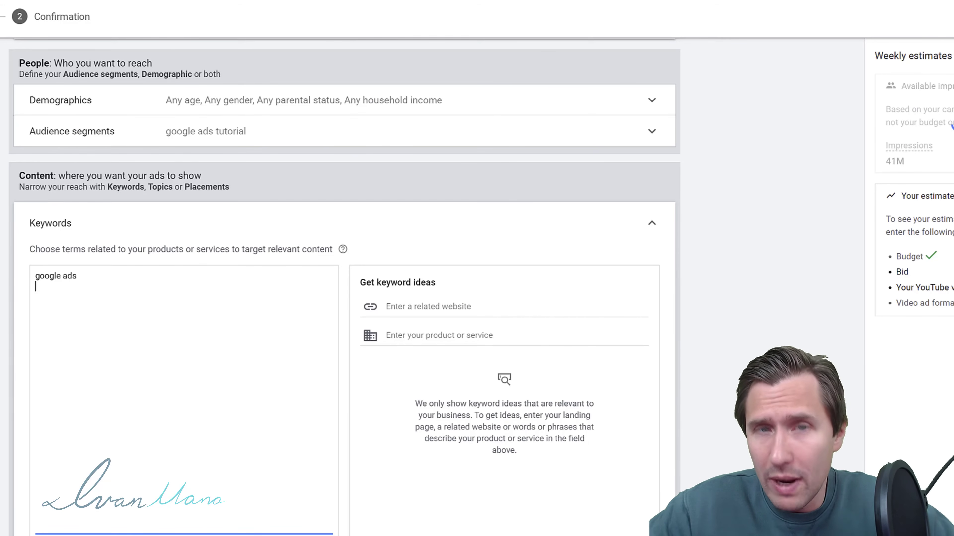
scroll(49, 167, down, 3)
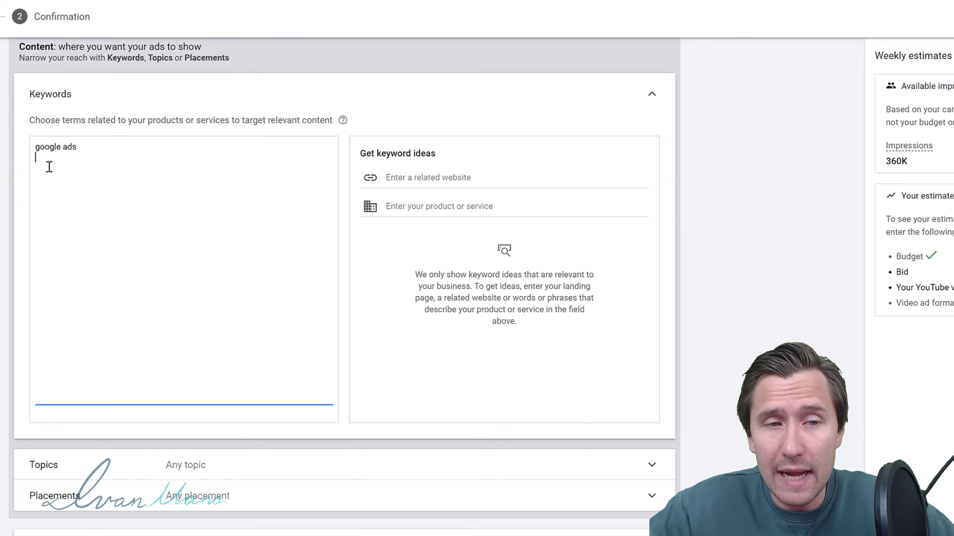
Step: Get keyword ideas for "google ads" and add "google advertising", "adwords advertising" and "adwords ads" to the content keywords
click(422, 204)
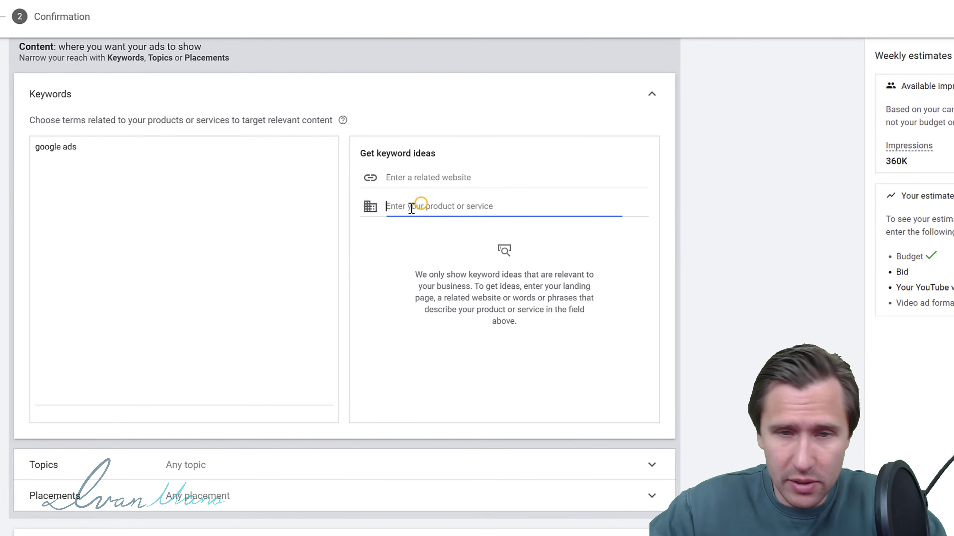
text(google ads)
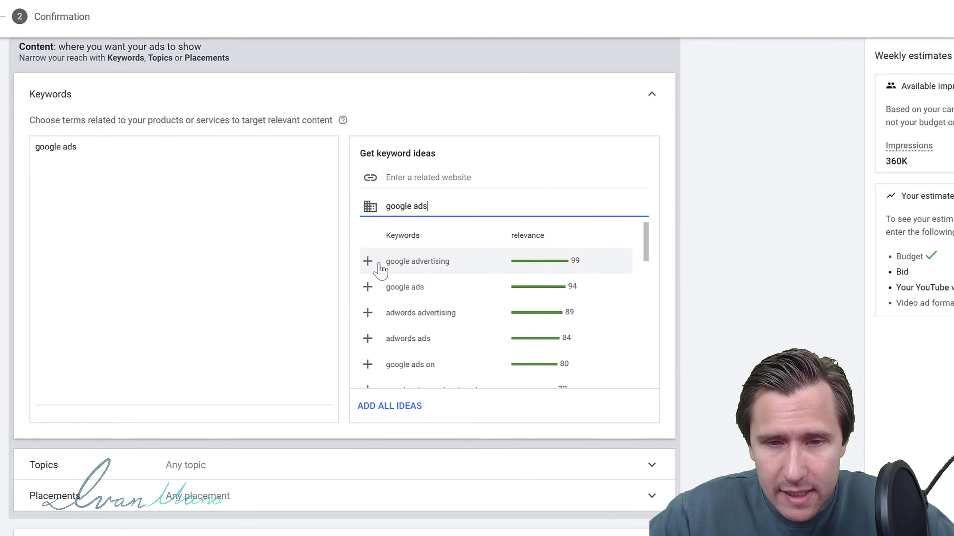
click(368, 261)
click(368, 287)
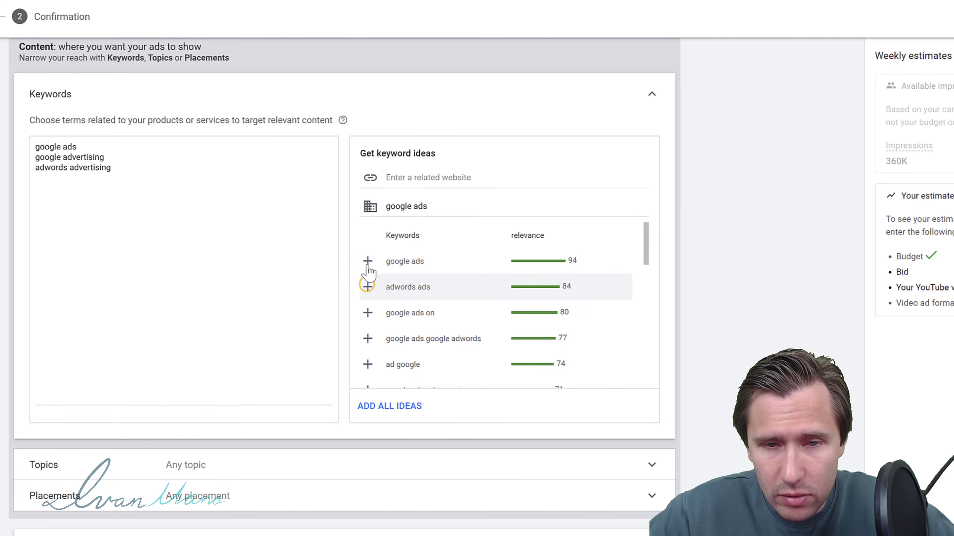
click(368, 261)
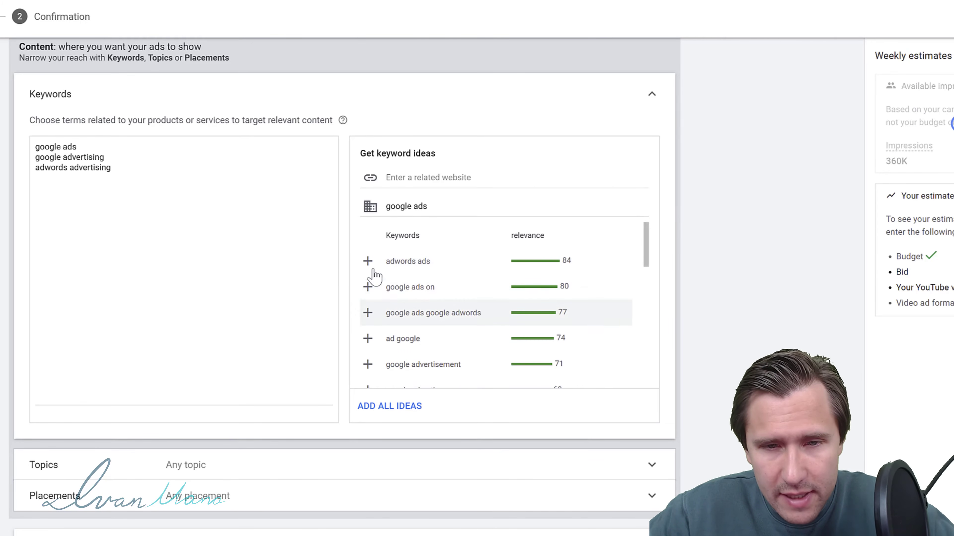
click(368, 261)
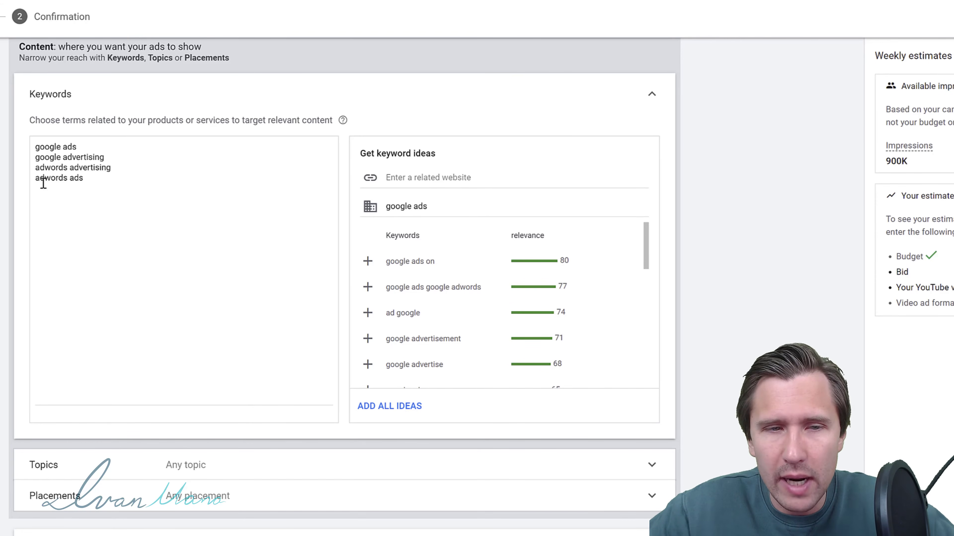
Step: Review the full content keyword list alongside the audience settings and collapse the keywords section
scroll(338, 286, up, 6)
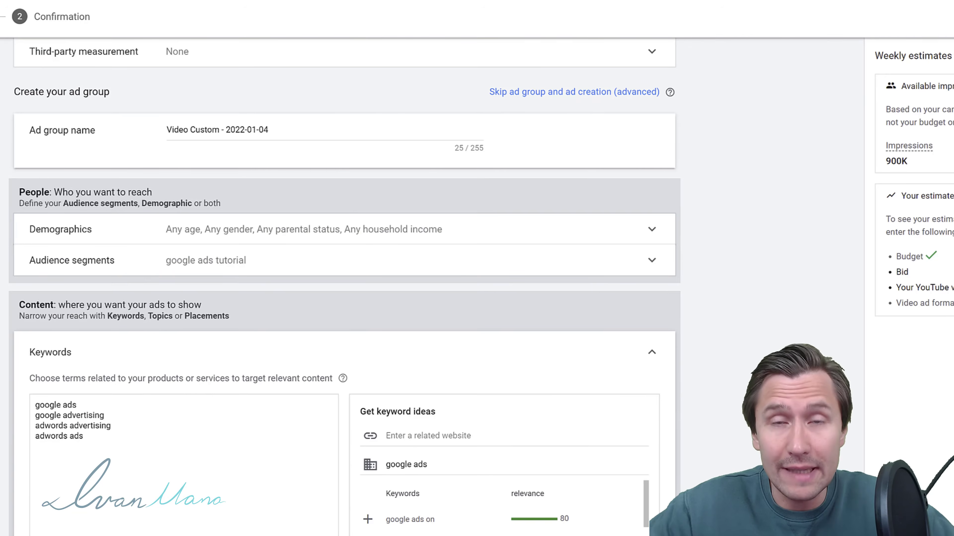
scroll(229, 342, down, 6)
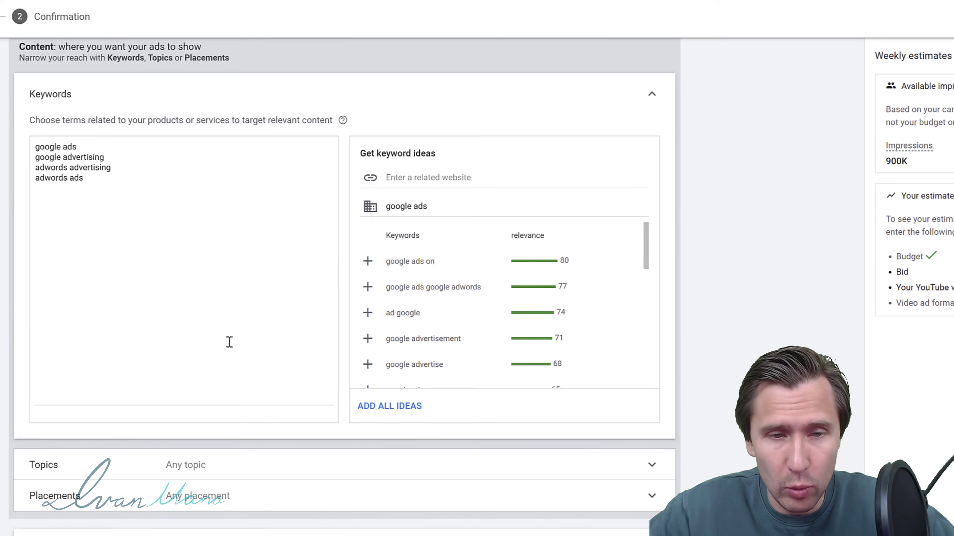
click(113, 198)
key(ctrl+a)
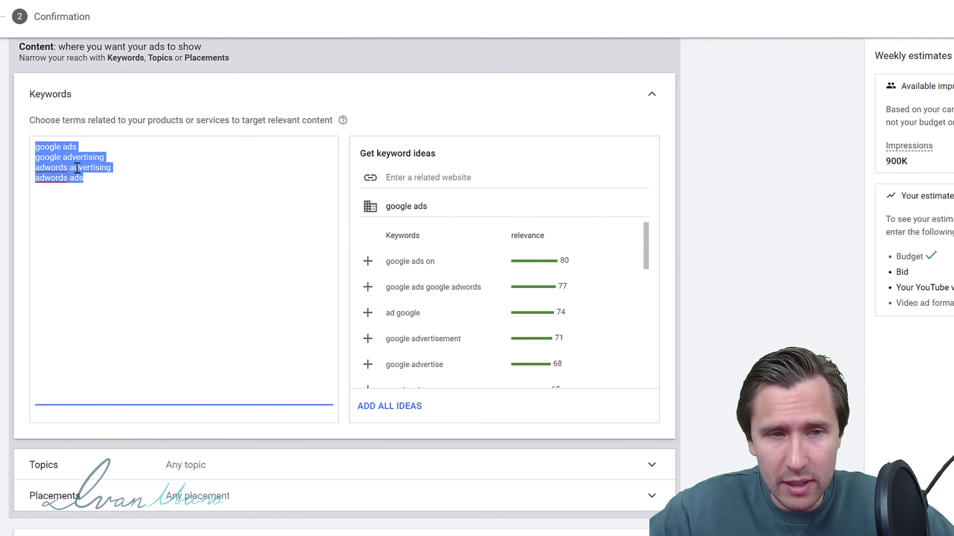
click(652, 95)
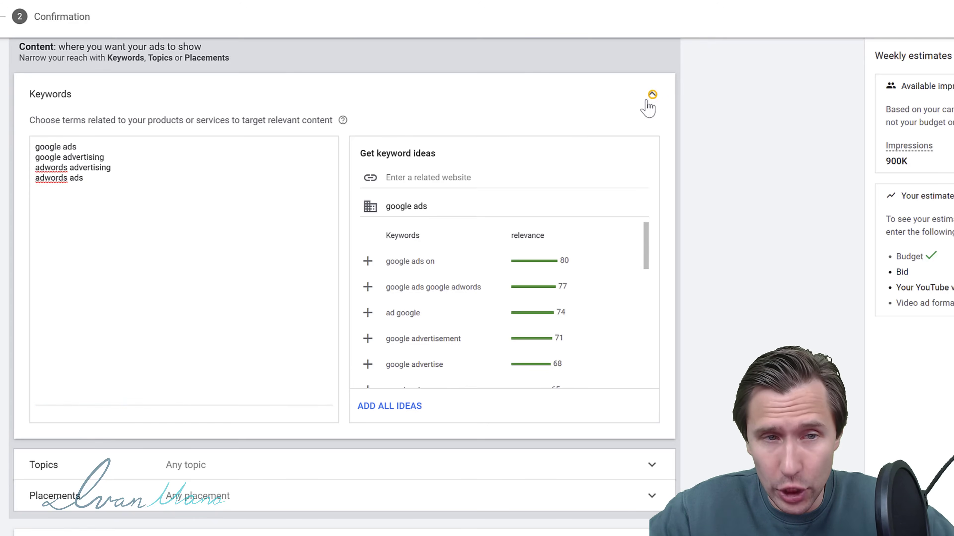
Step: Search the content topics for "google ads" and select the Marketing topic under Advertising & Marketing
click(166, 120)
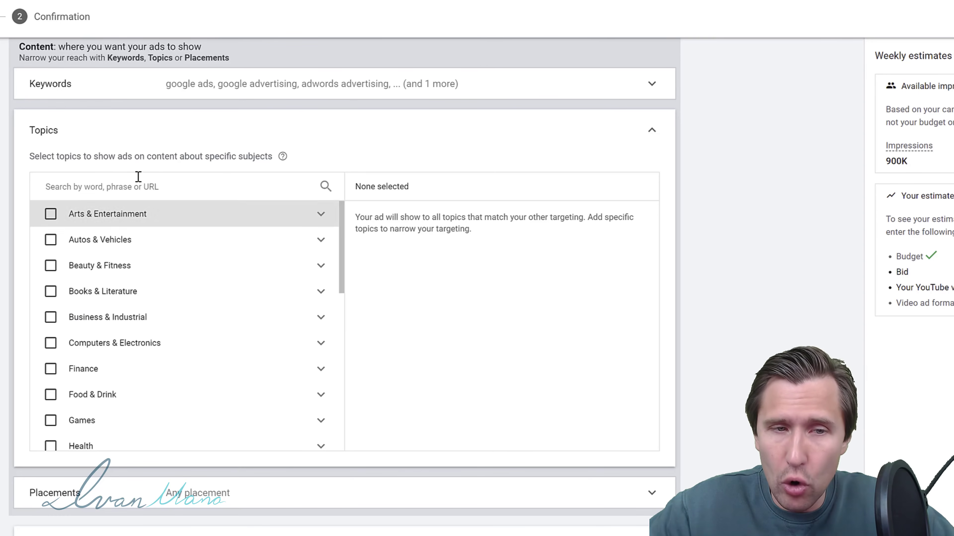
click(127, 186)
text(google ads)
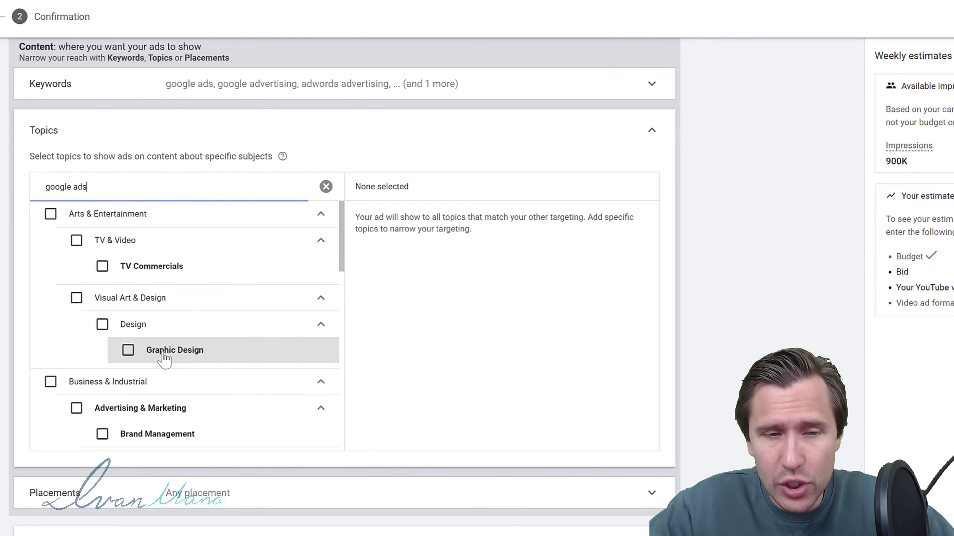
scroll(167, 361, down, 2)
scroll(170, 359, down, 2)
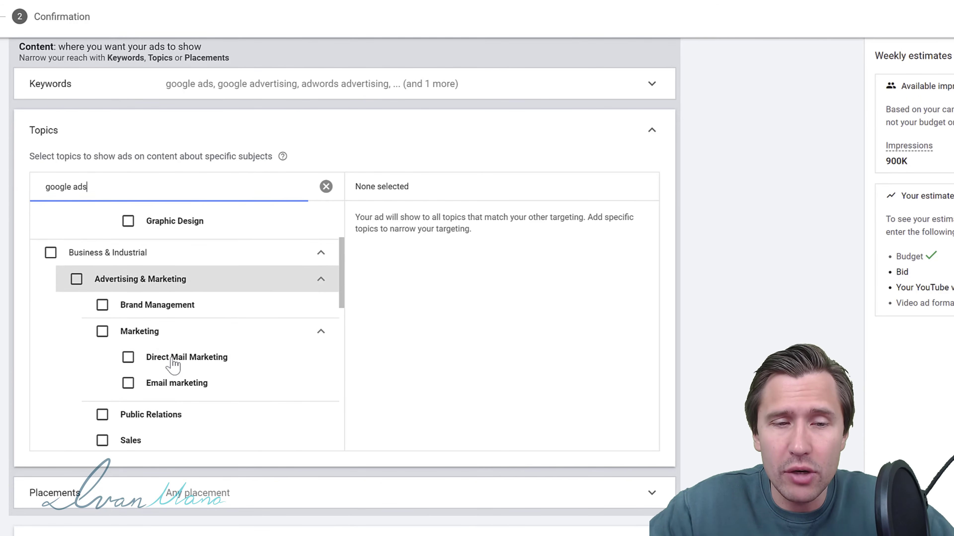
click(102, 331)
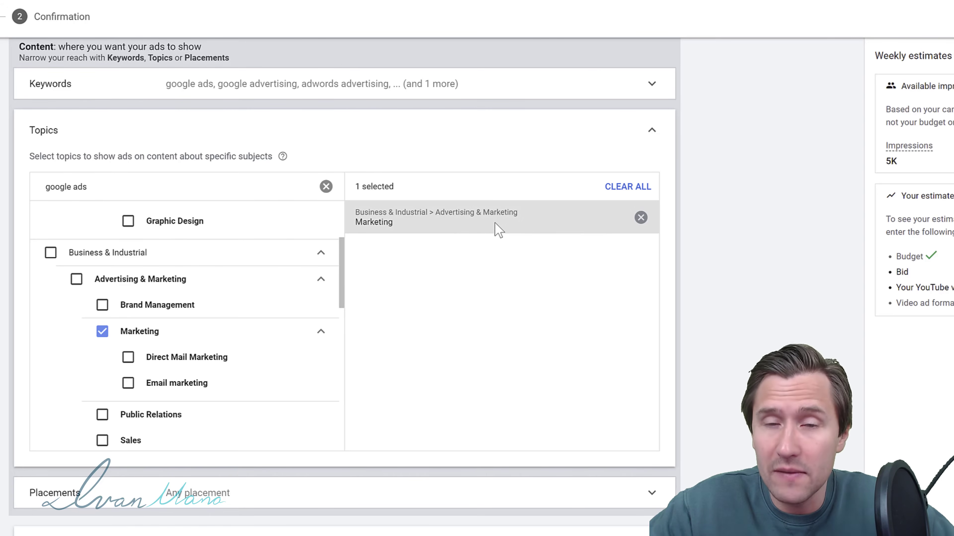
Step: Clear the topic search and the selected Marketing topic, check the weekly impressions estimate, and collapse the topics section
scroll(173, 331, down, 3)
scroll(144, 336, down, 2)
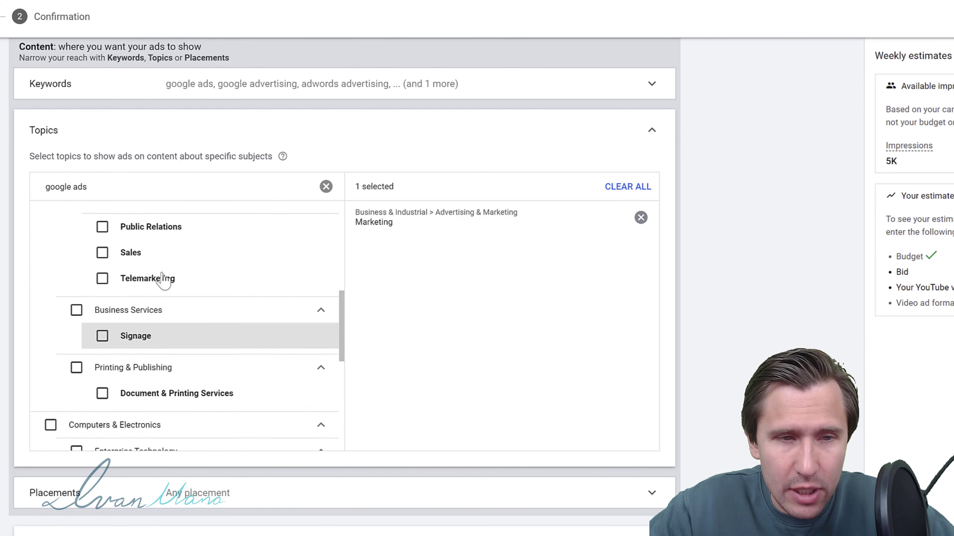
click(326, 186)
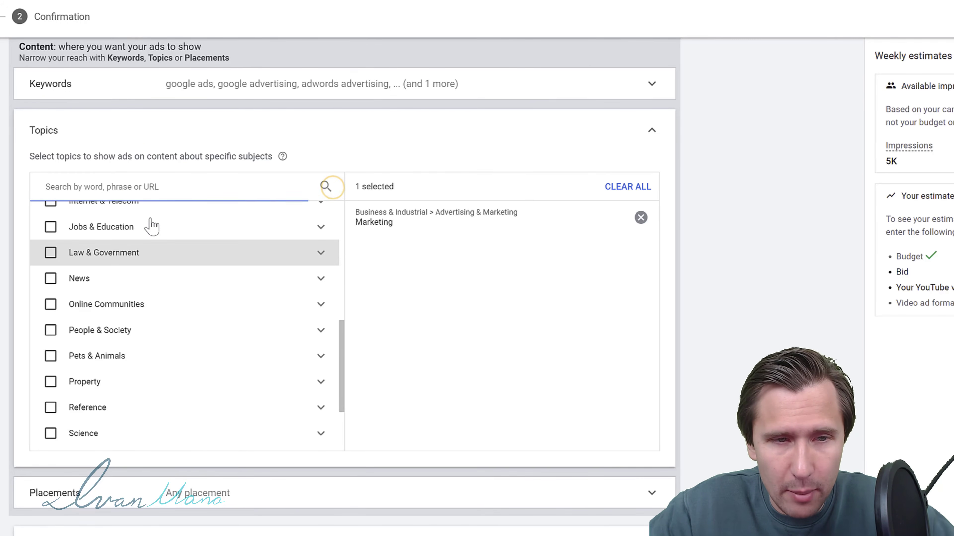
scroll(212, 246, up, 3)
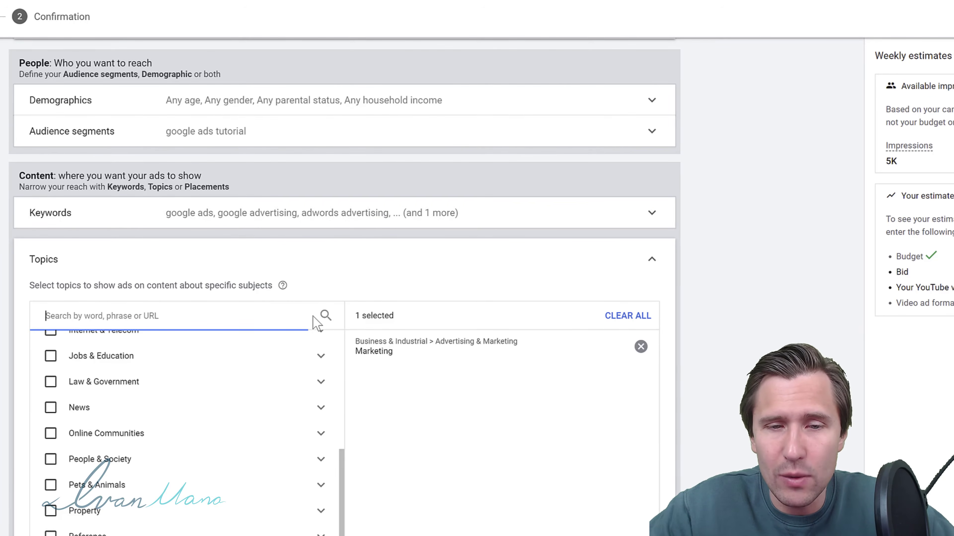
scroll(319, 313, down, 3)
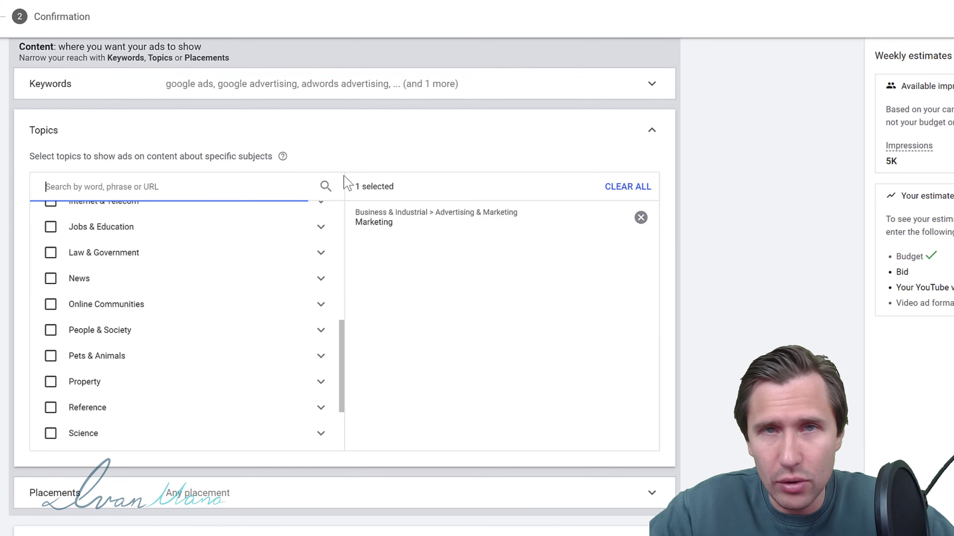
click(642, 189)
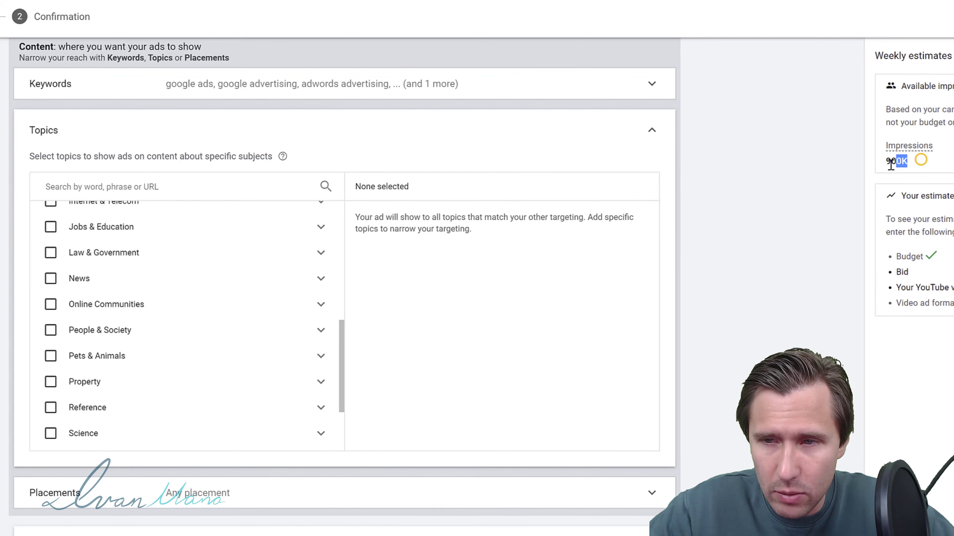
double_click(897, 162)
click(647, 127)
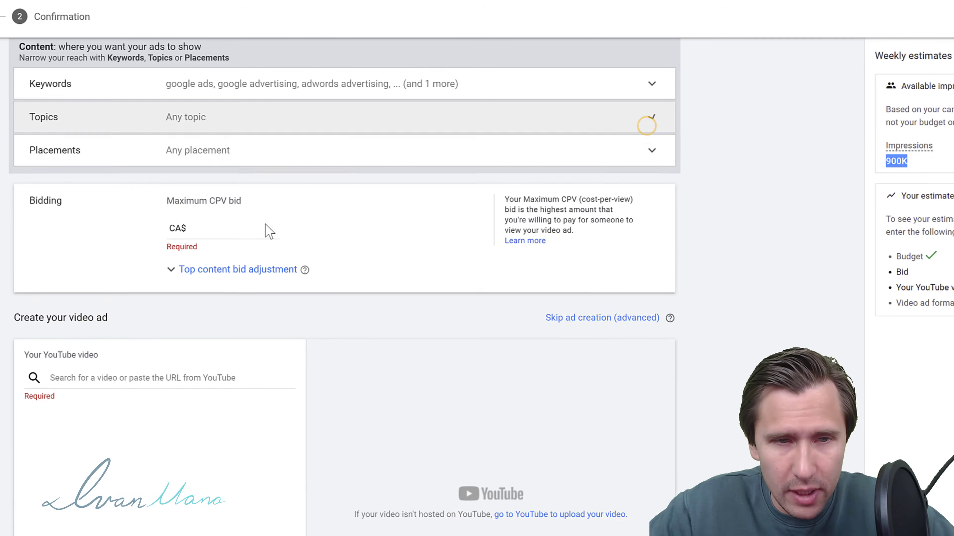
Step: Search the placements for "google ads" and browse the matching YouTube videos
click(167, 145)
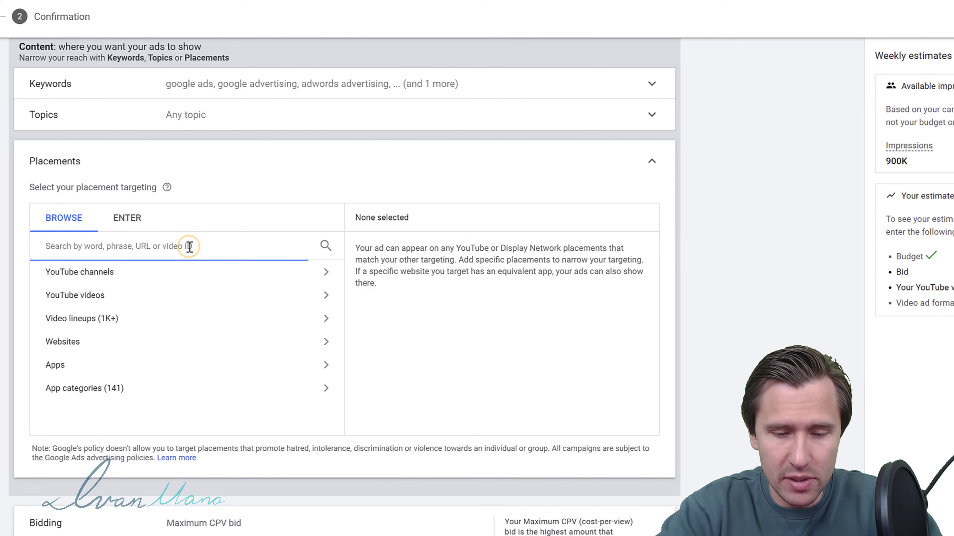
text(google ads)
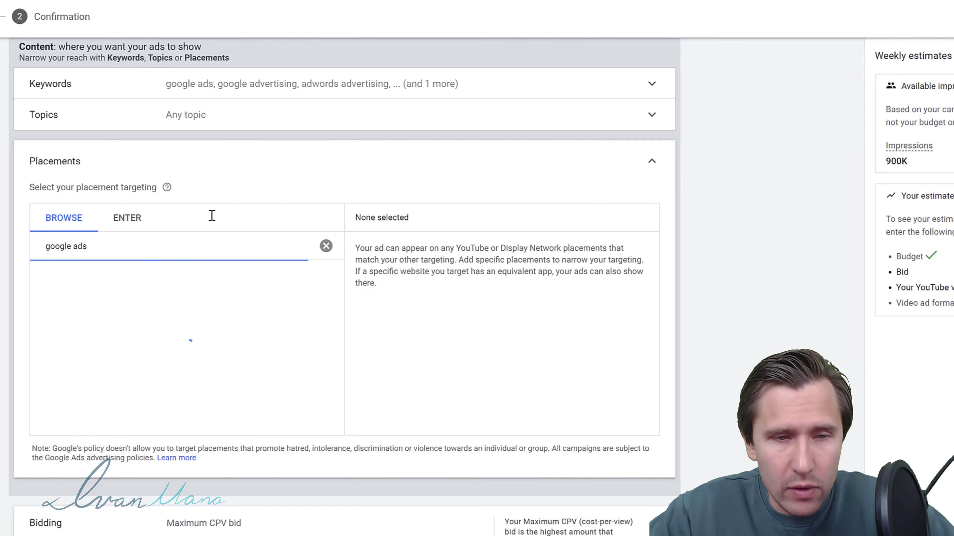
click(130, 294)
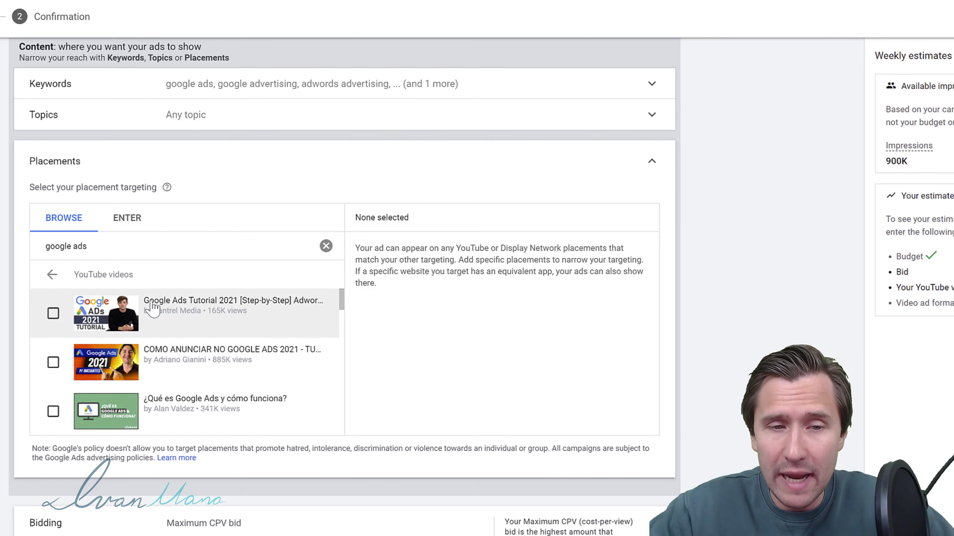
scroll(197, 327, down, 2)
scroll(201, 331, down, 5)
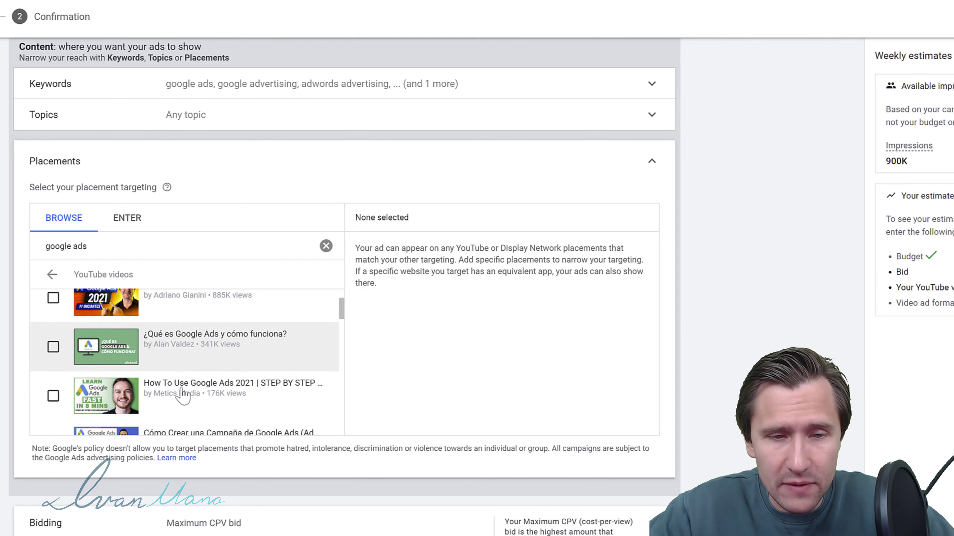
Step: Search the placements for the video creator's name and browse the matching YouTube videos and channels
triple_click(72, 247)
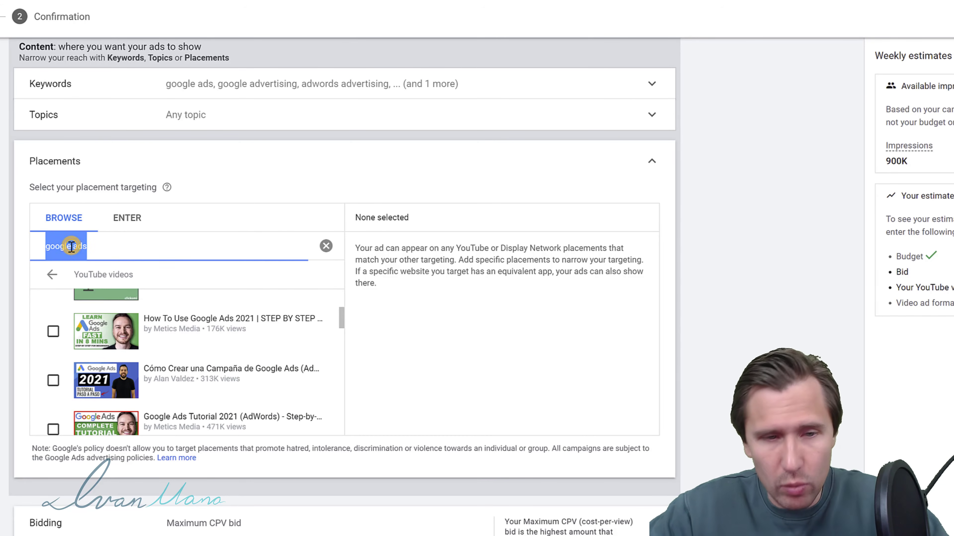
text(ivan man)
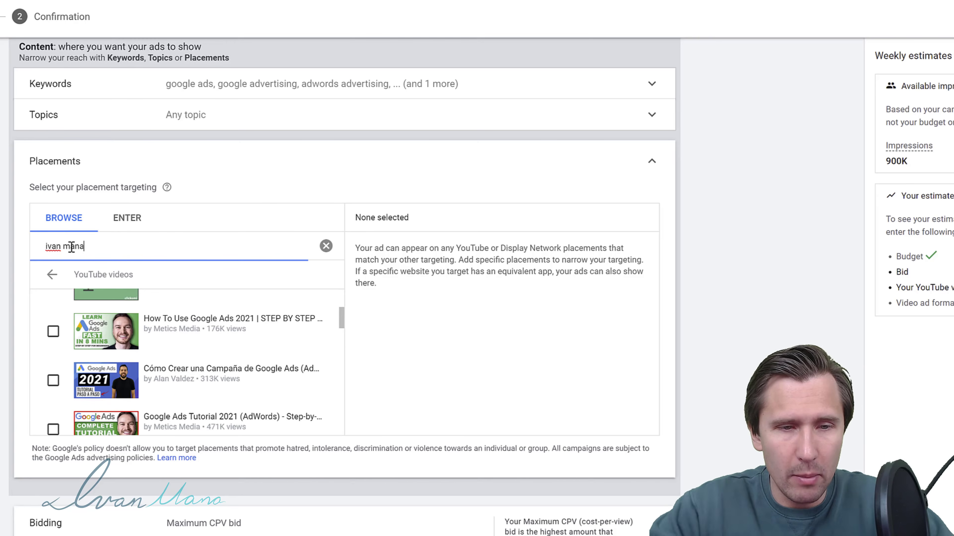
text(a)
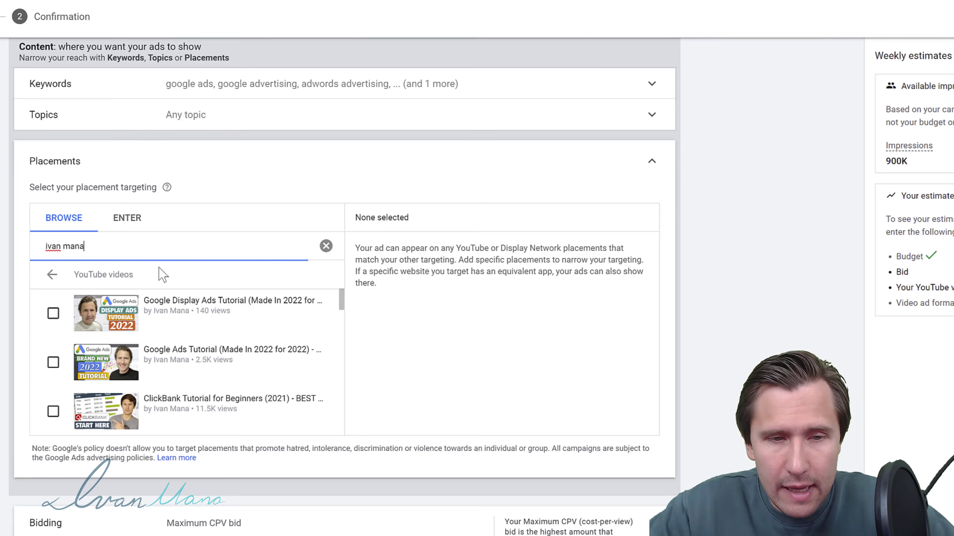
click(52, 274)
click(132, 274)
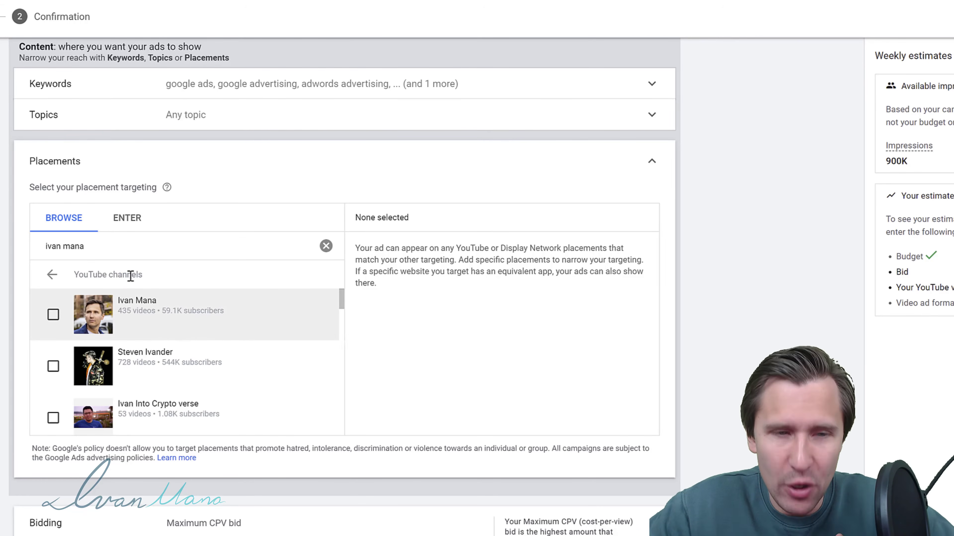
click(52, 274)
click(112, 295)
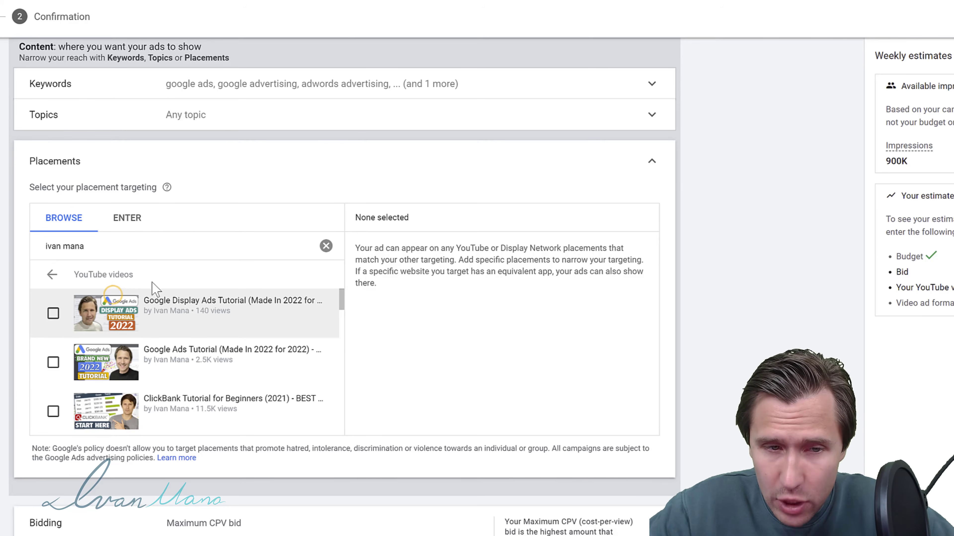
click(52, 276)
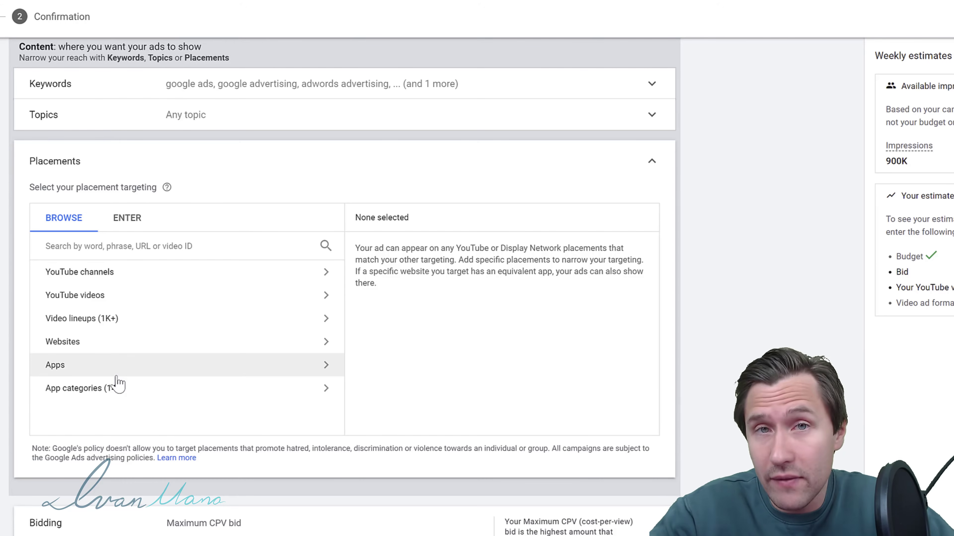
Step: Look through the apps and the video lineups for targeted countries, and collapse the placements section without selecting any
click(79, 366)
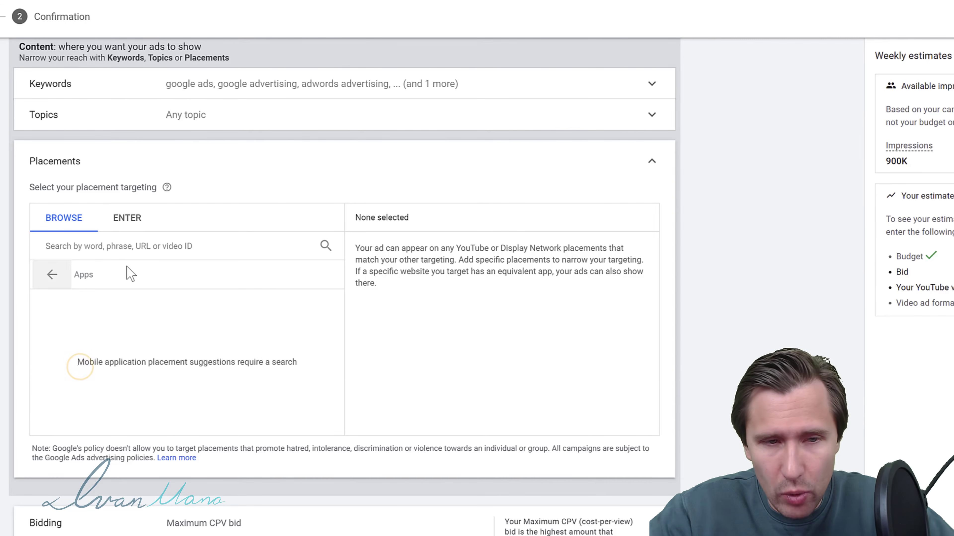
click(62, 282)
click(89, 321)
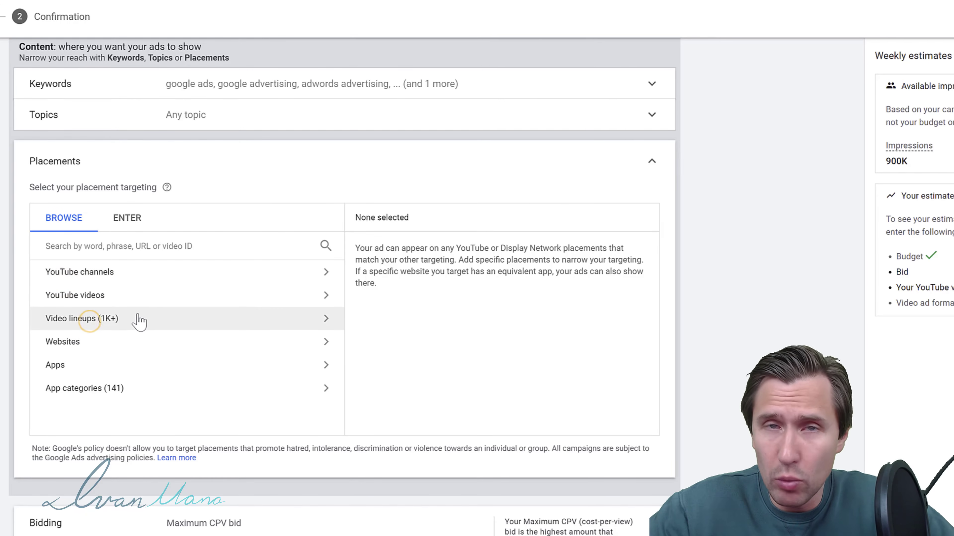
click(315, 328)
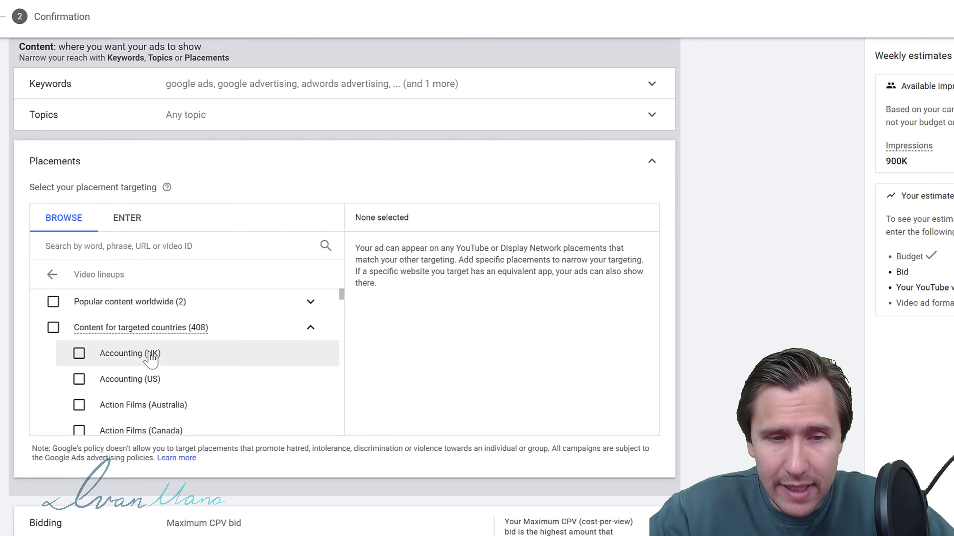
scroll(150, 359, down, 6)
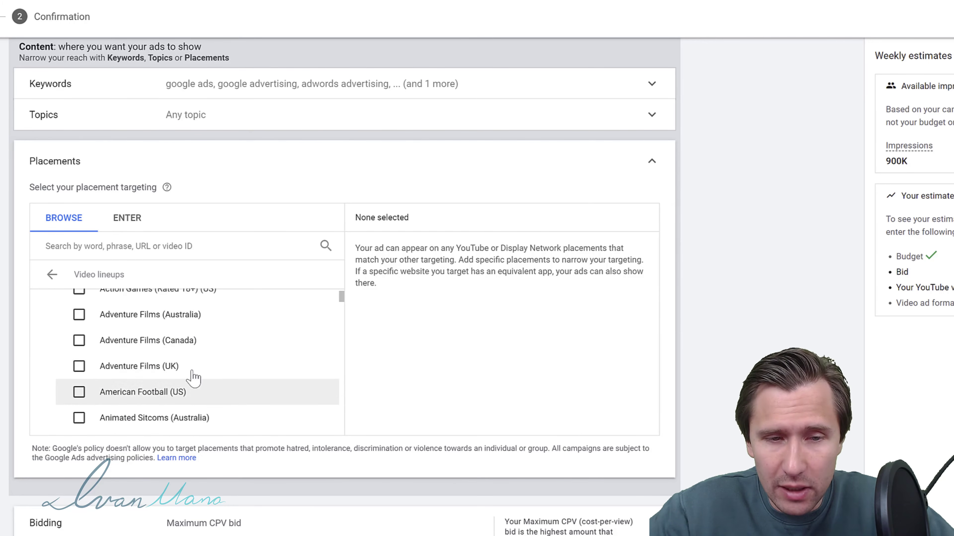
click(52, 275)
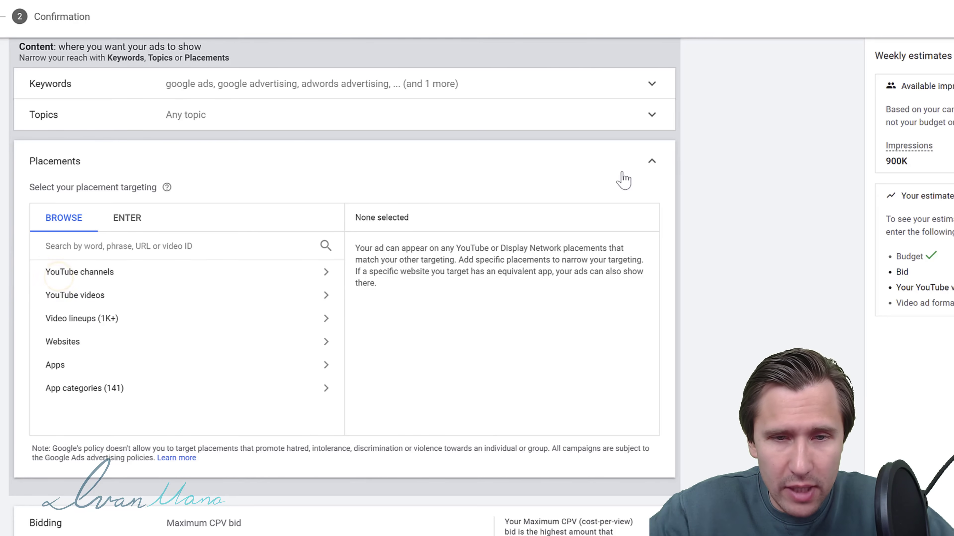
click(652, 161)
scroll(267, 343, up, 5)
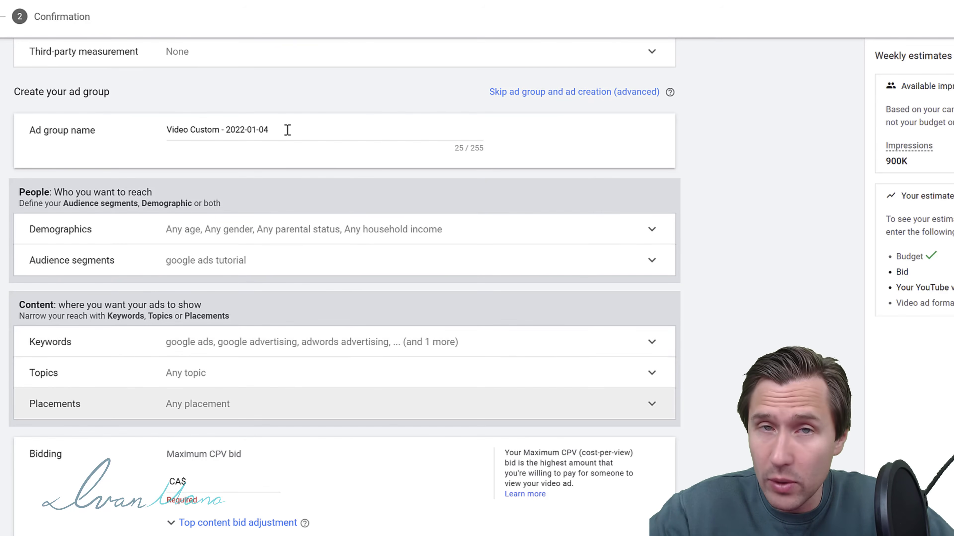
Step: Rename the ad group as "people: google ads tutorial // content: google ads"
drag(277, 130, 147, 134)
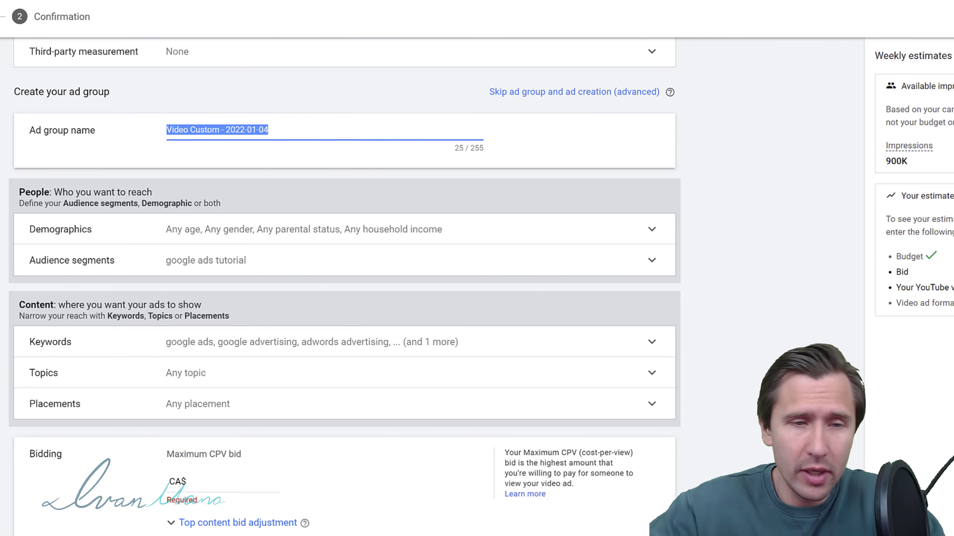
text(p)
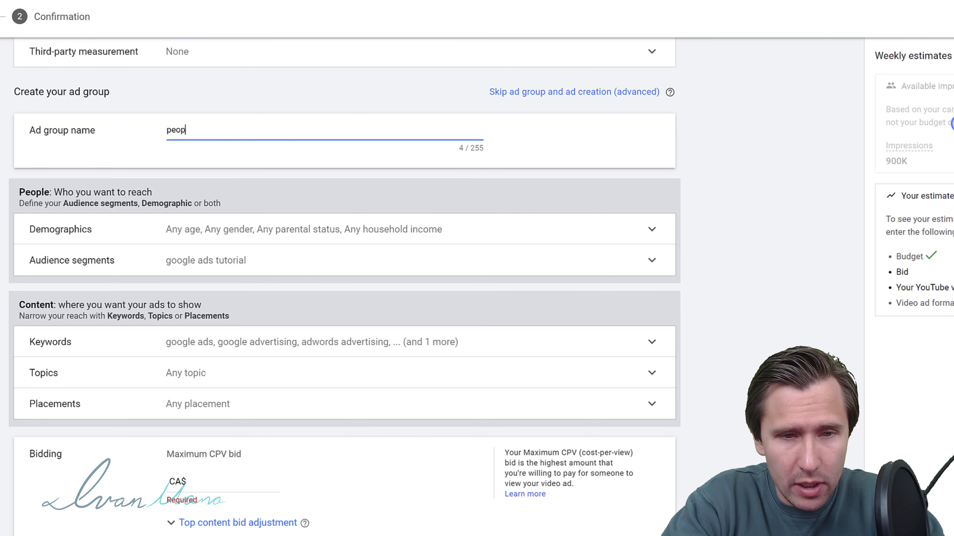
text(epolele: goo)
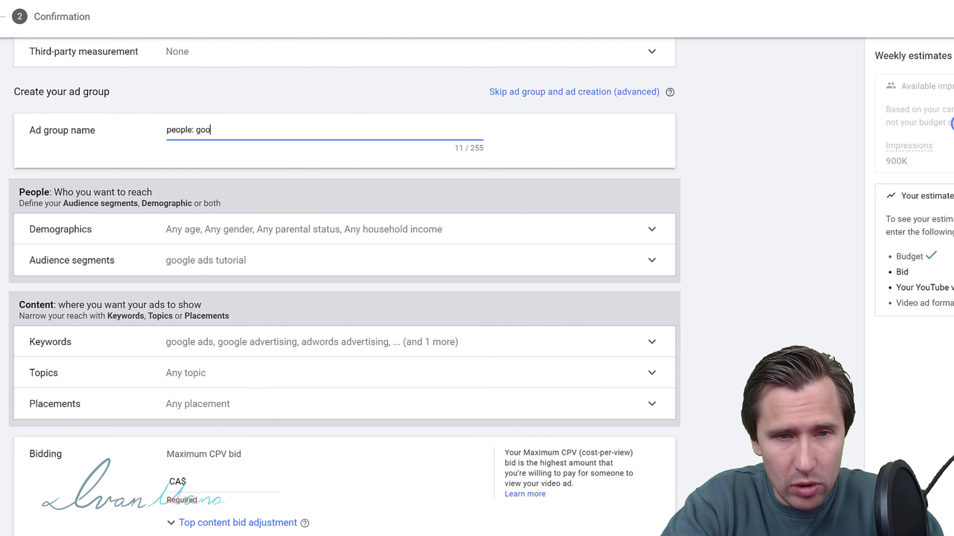
text(gle ads tutor)
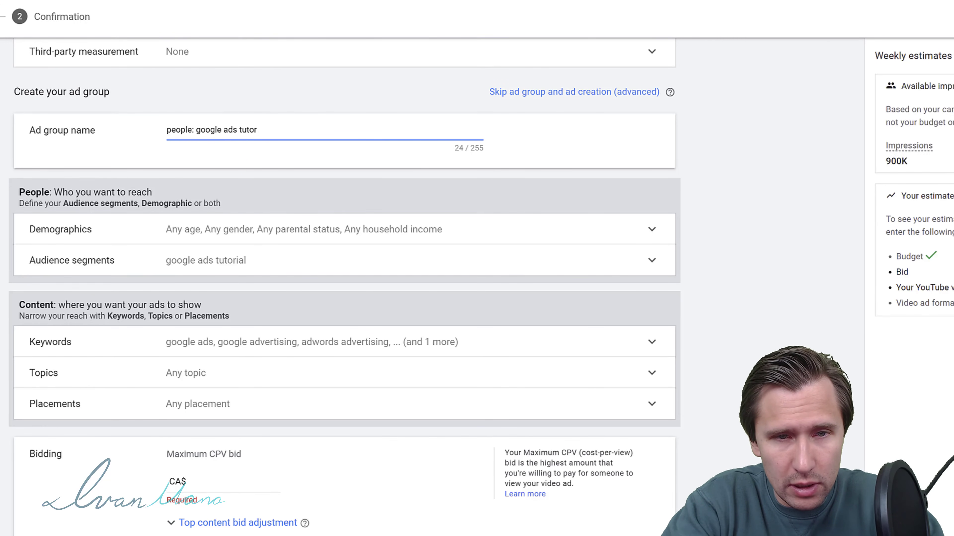
text(ial //)
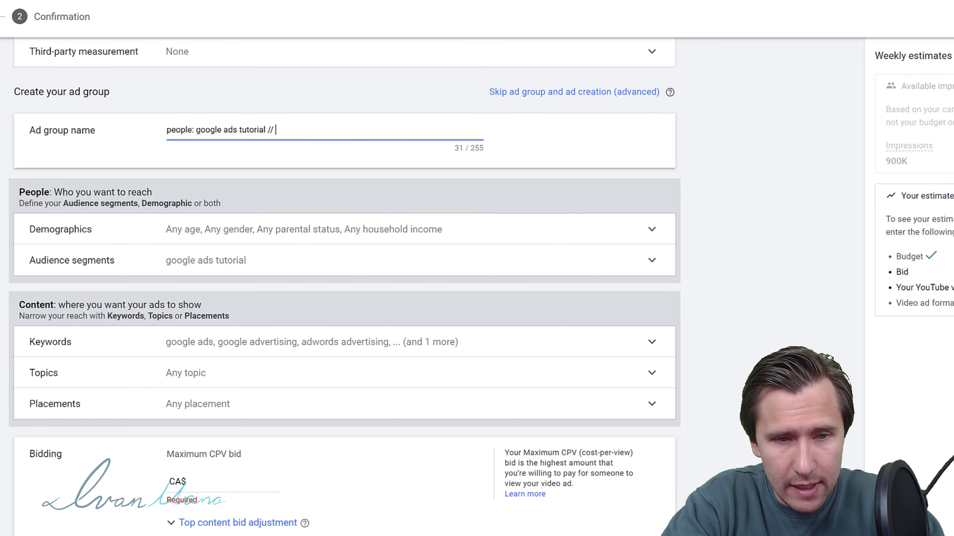
text( content)
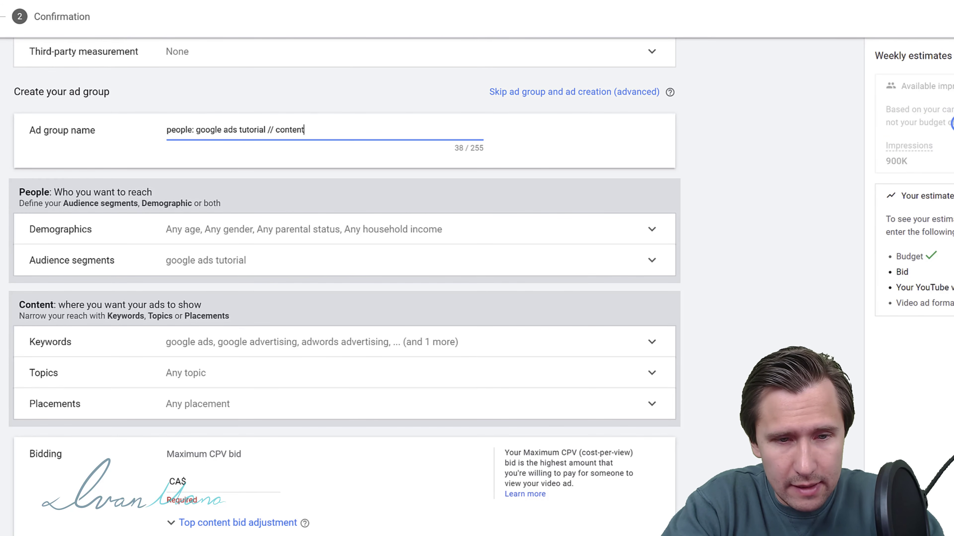
text(: google ads)
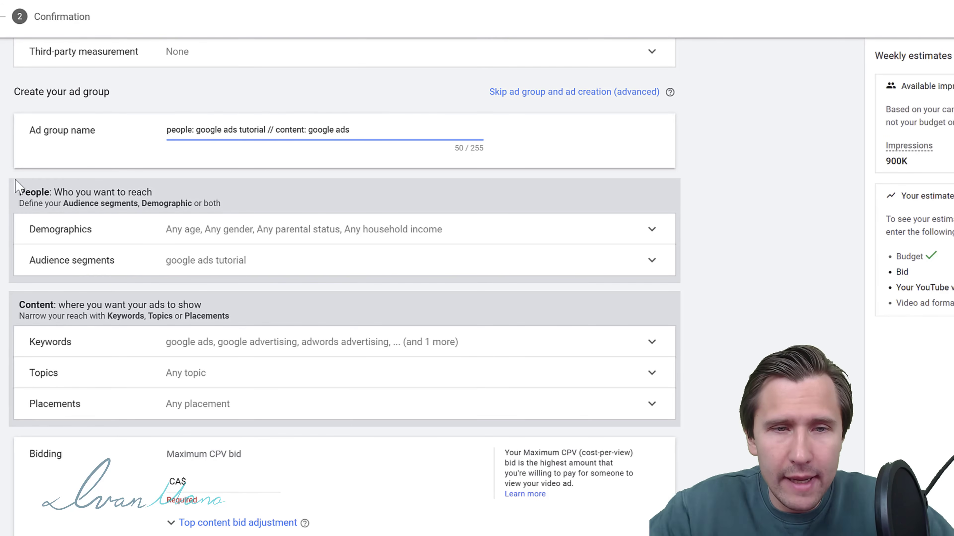
click(337, 100)
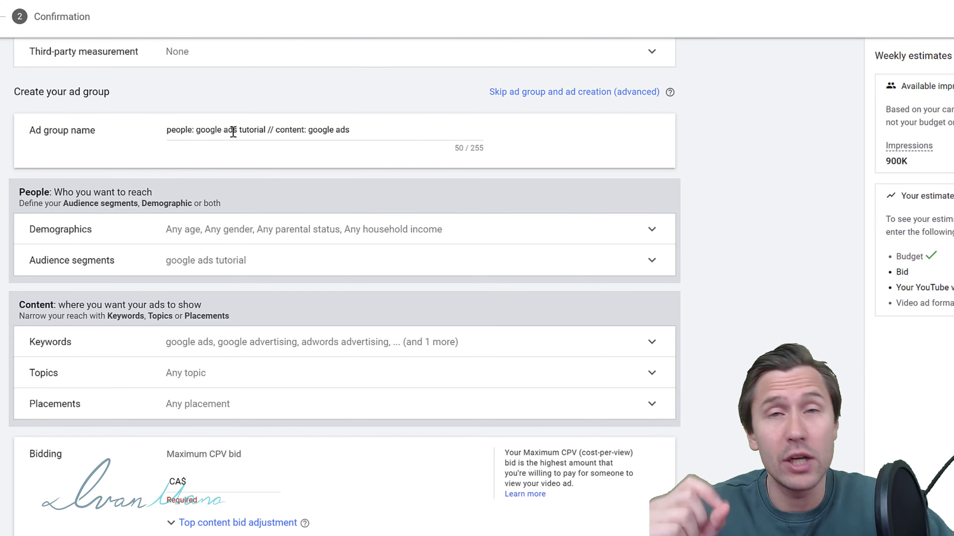
drag(364, 125, 128, 135)
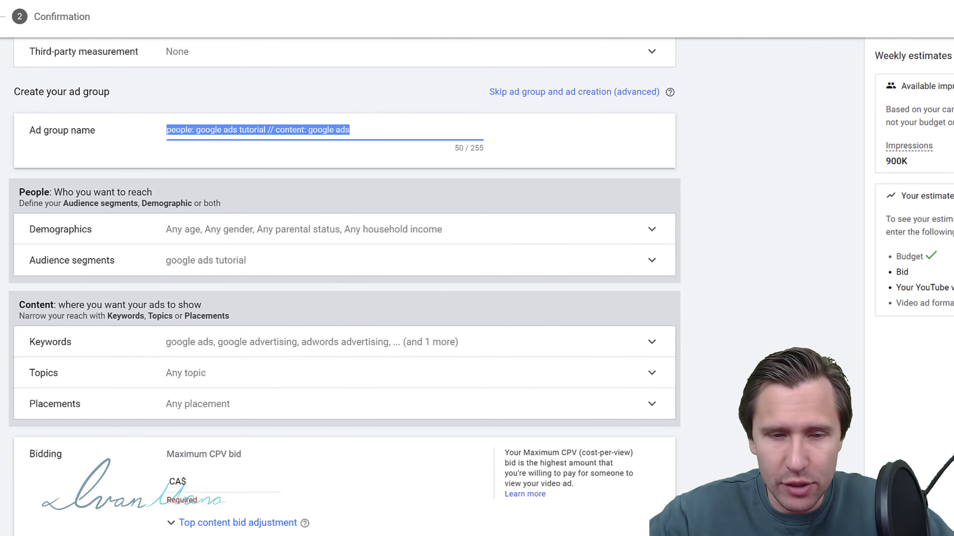
Step: Set the ad group's maximum CPV bid to CA$0.50
scroll(306, 291, down, 6)
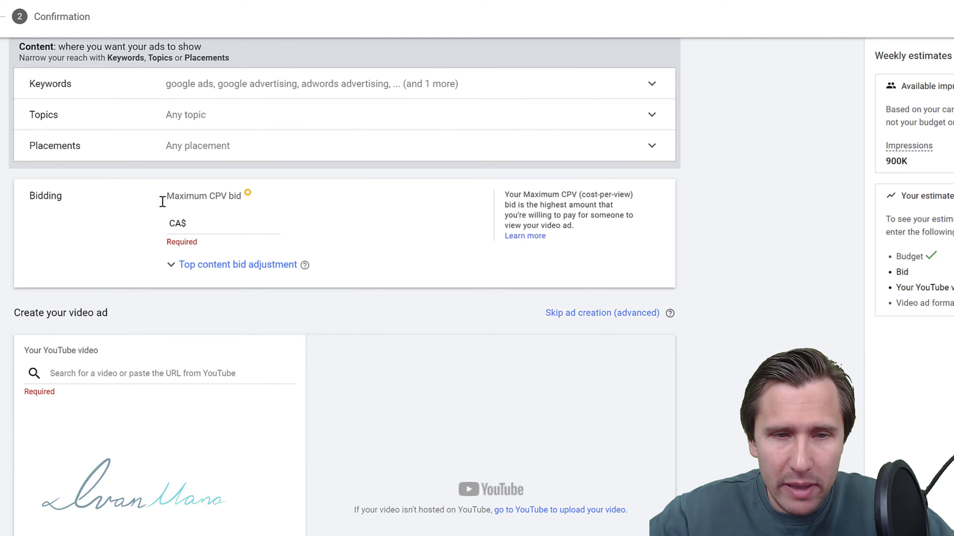
drag(162, 201, 208, 227)
click(198, 224)
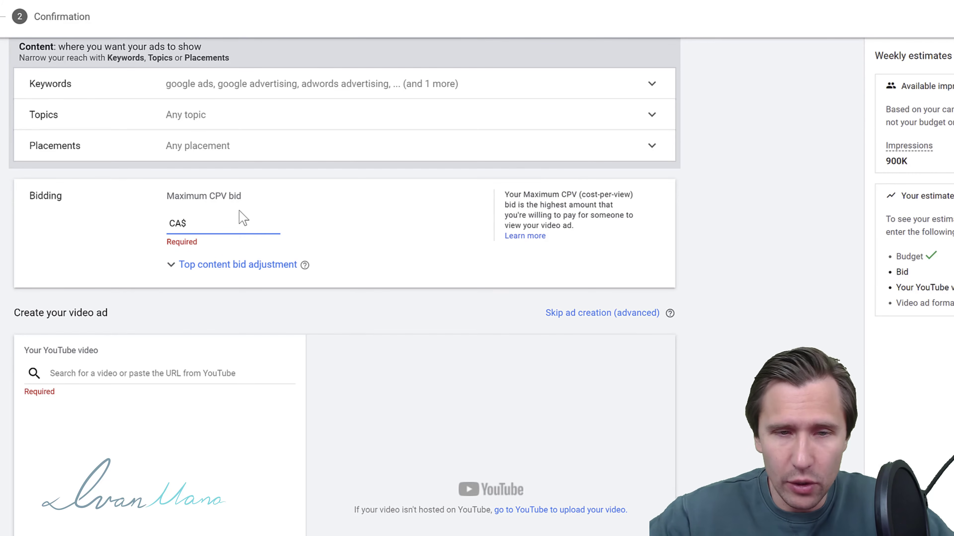
text(50)
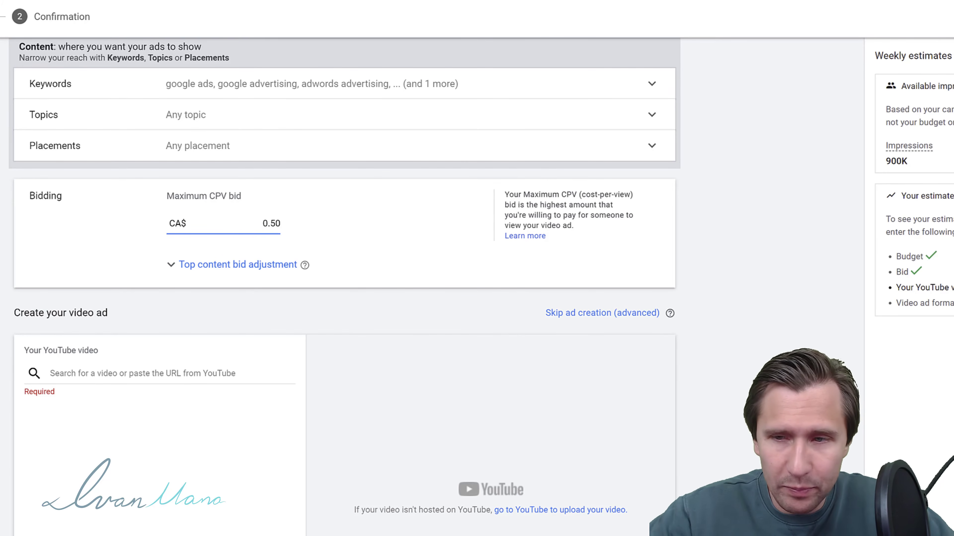
key(Tab)
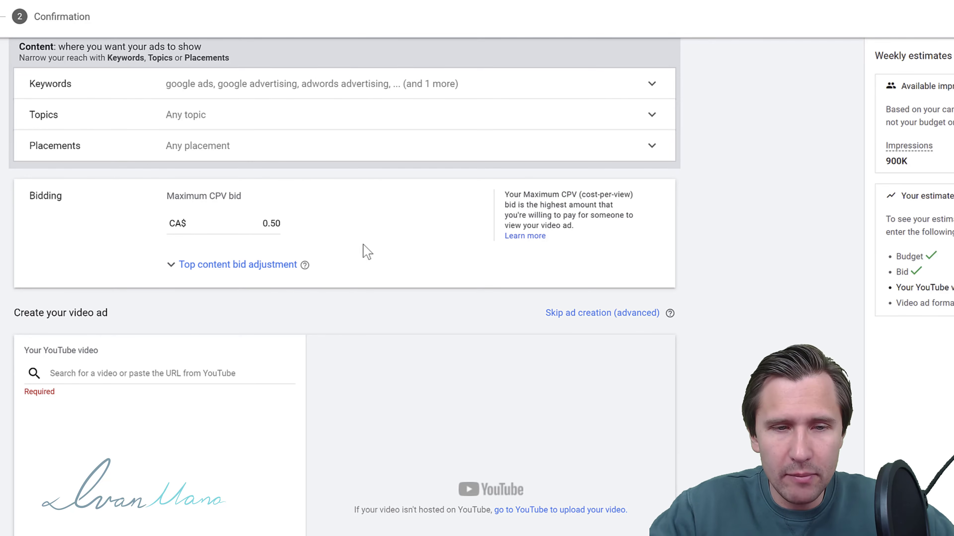
Step: Add a top content bid adjustment of 100% to the ad group's bidding
click(221, 267)
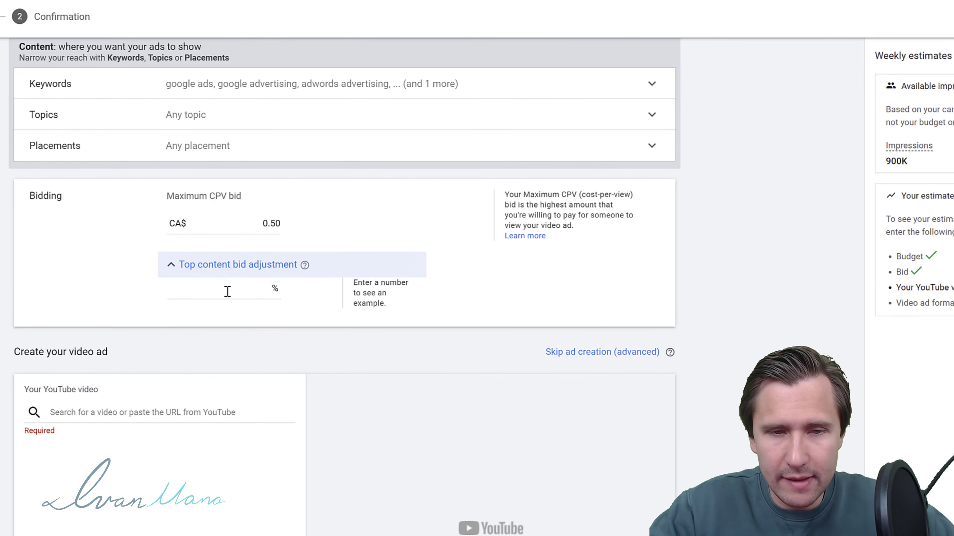
click(226, 291)
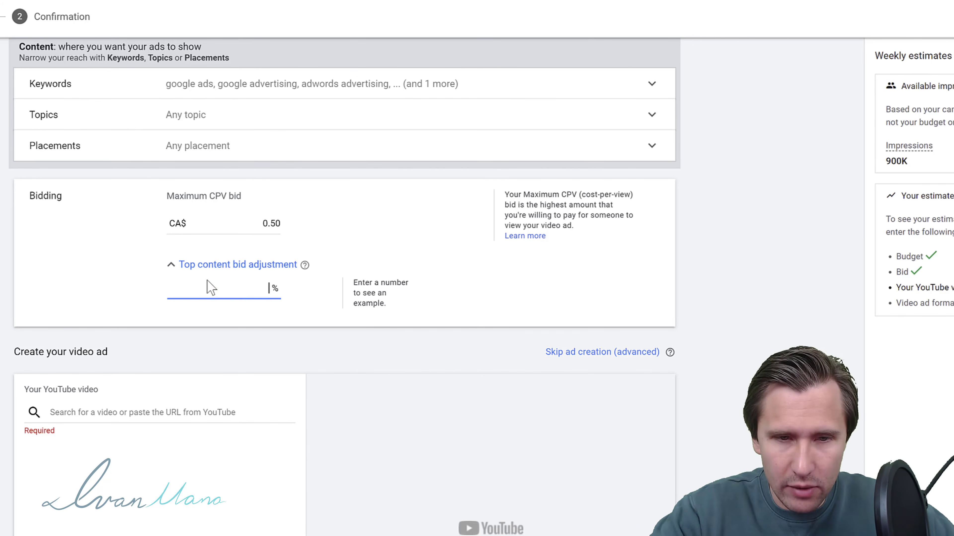
text(100)
click(23, 287)
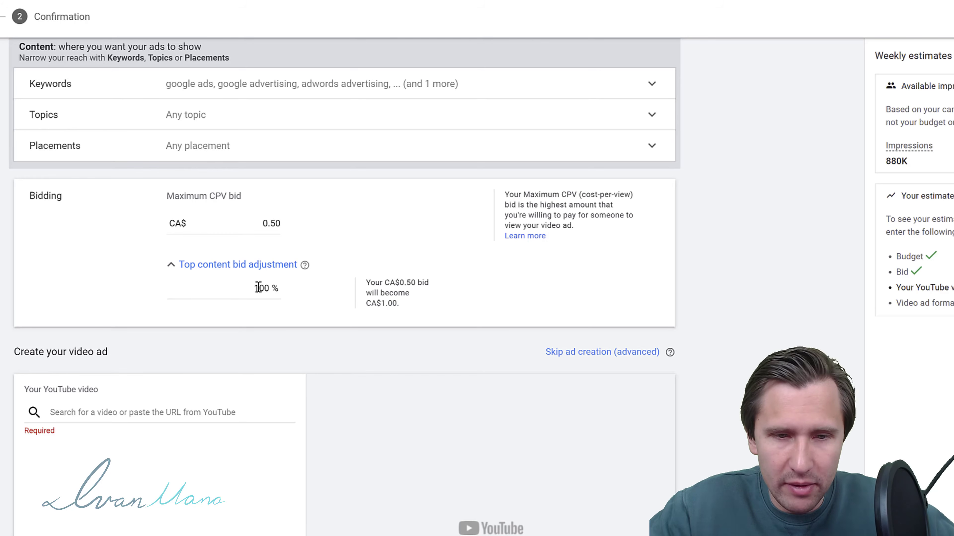
Step: Search YouTube for the creator's display ads videos and choose the 2022 Google Display Ads Tutorial as the ad video
scroll(10, 319, down, 5)
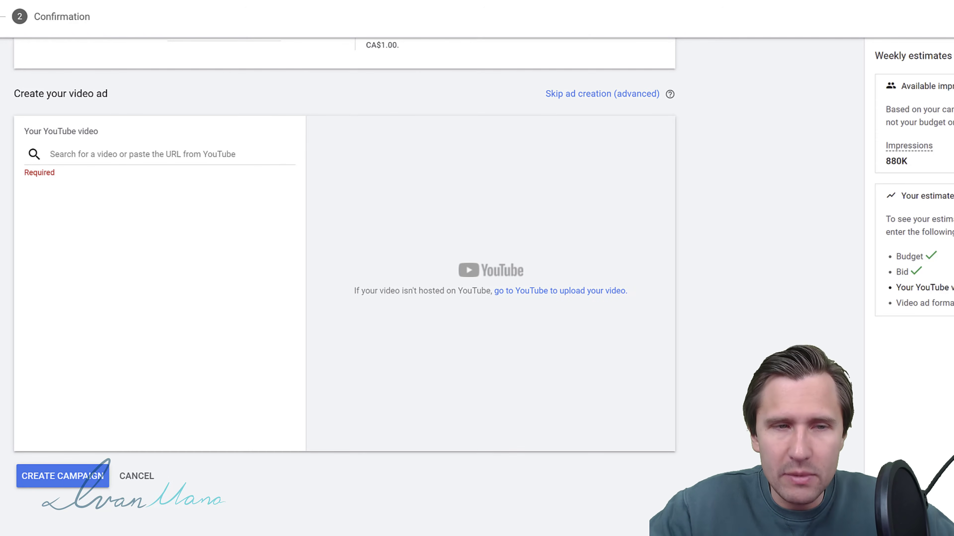
click(96, 152)
text(i)
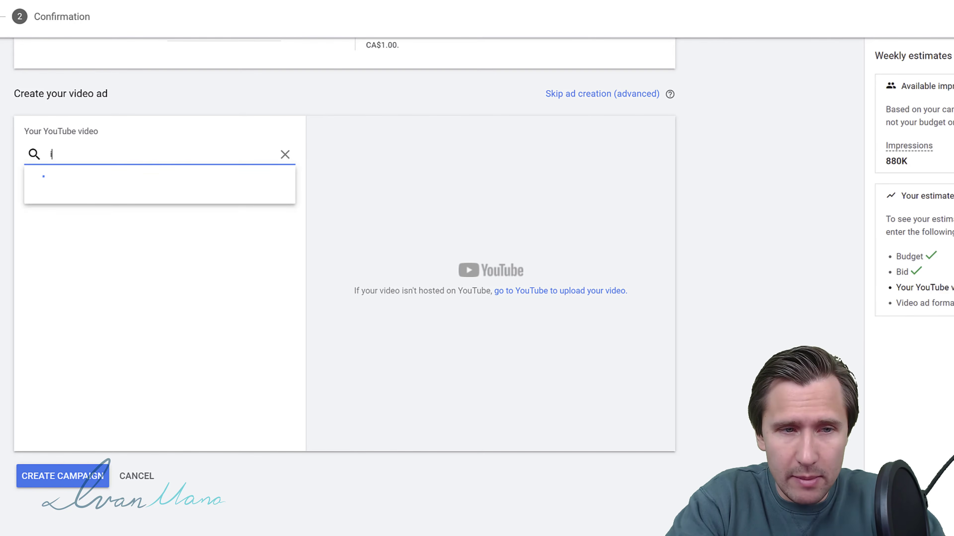
text(van mana di)
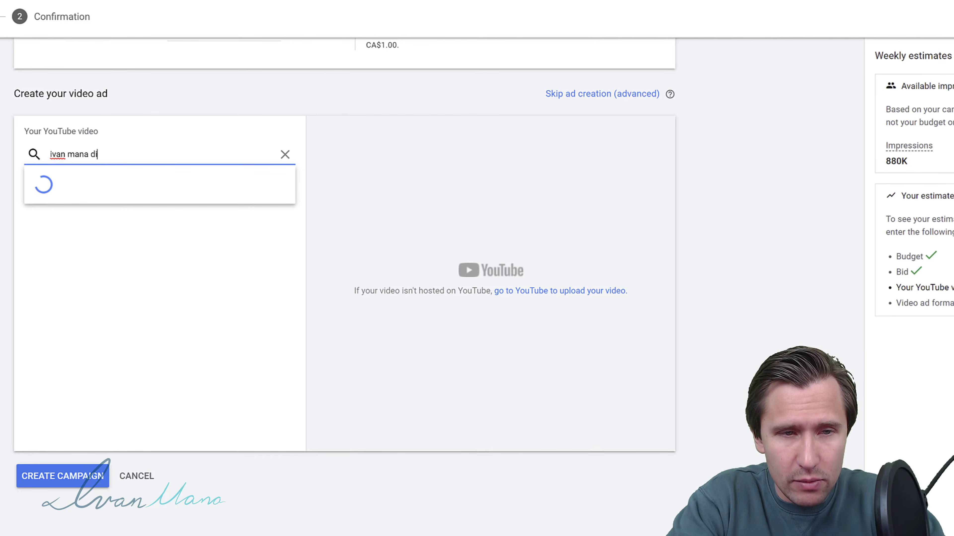
text(splay ads)
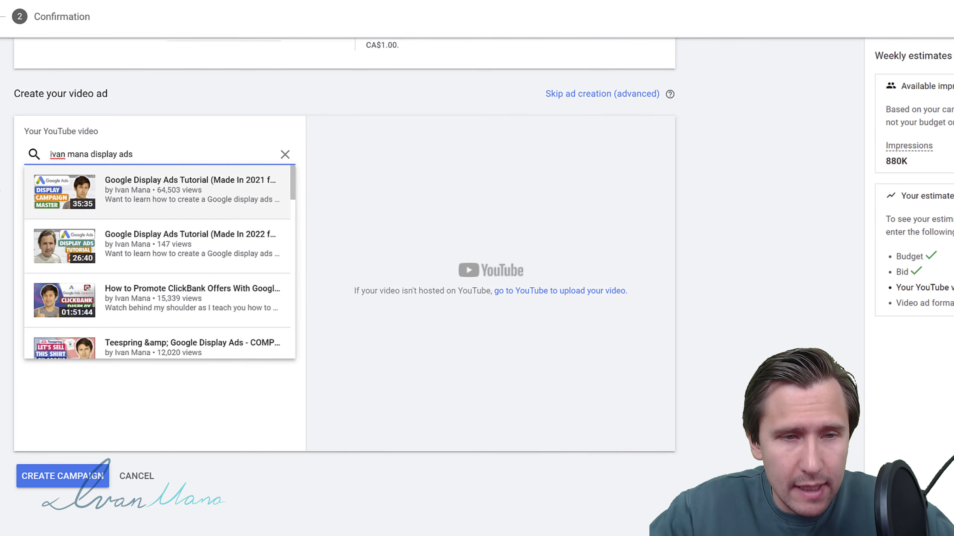
click(151, 242)
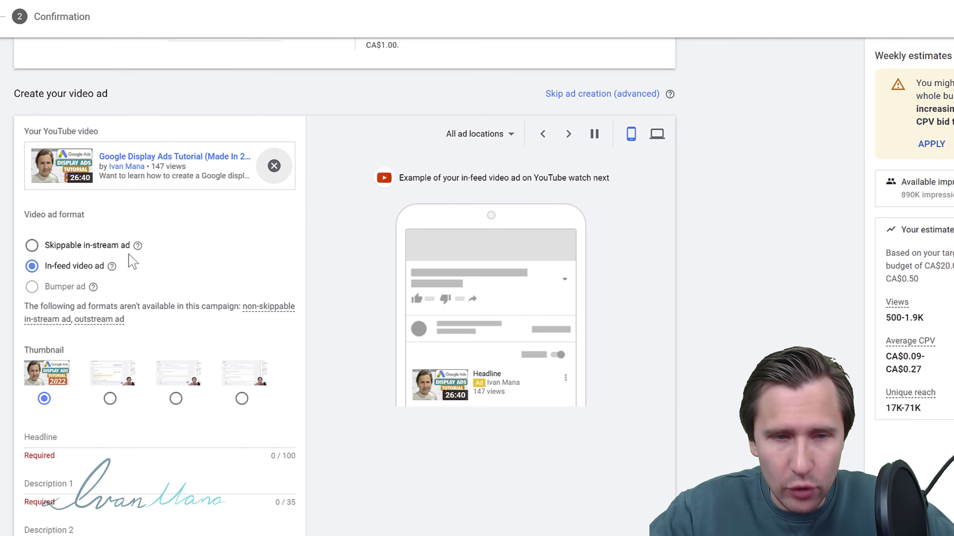
Step: Try the skippable in-stream ad format and compare its YouTube previews on computer and TV screens
drag(130, 246, 51, 246)
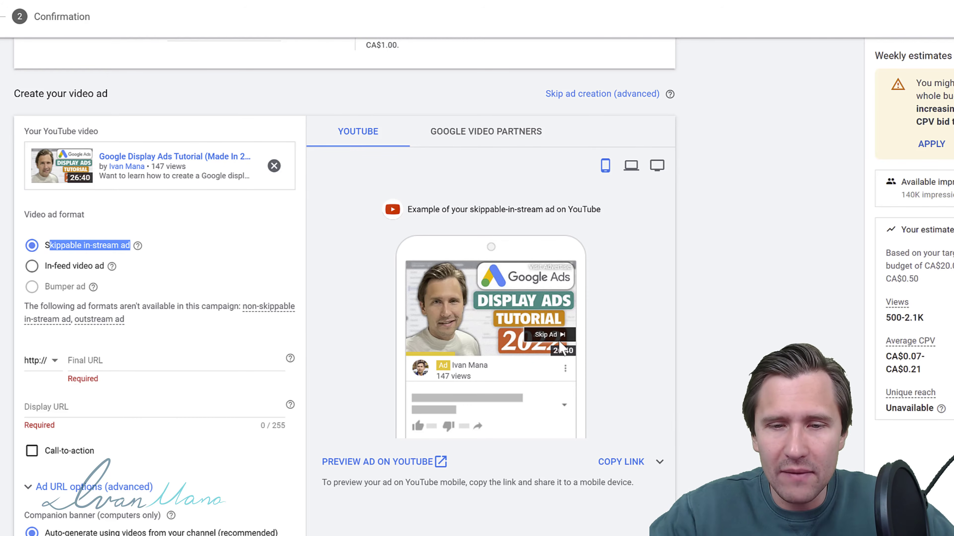
click(631, 165)
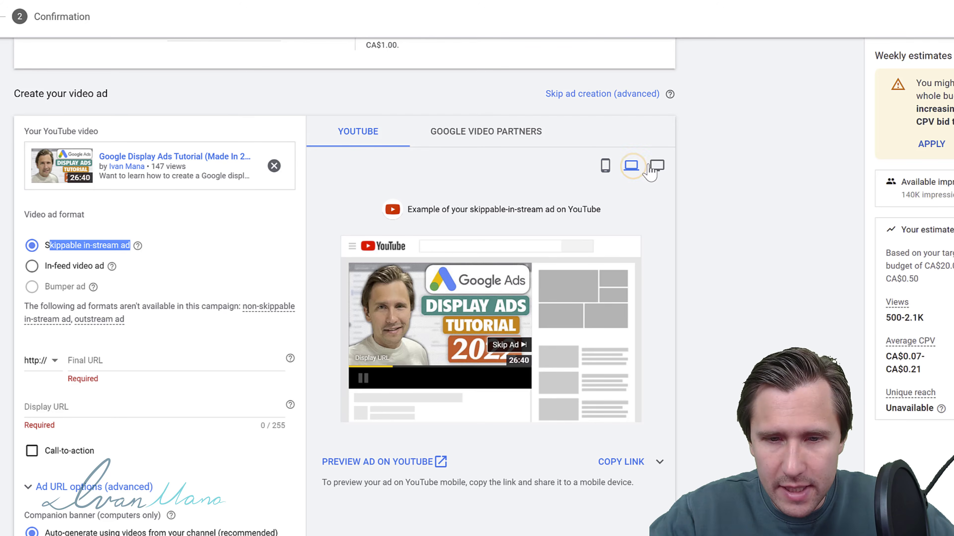
click(658, 166)
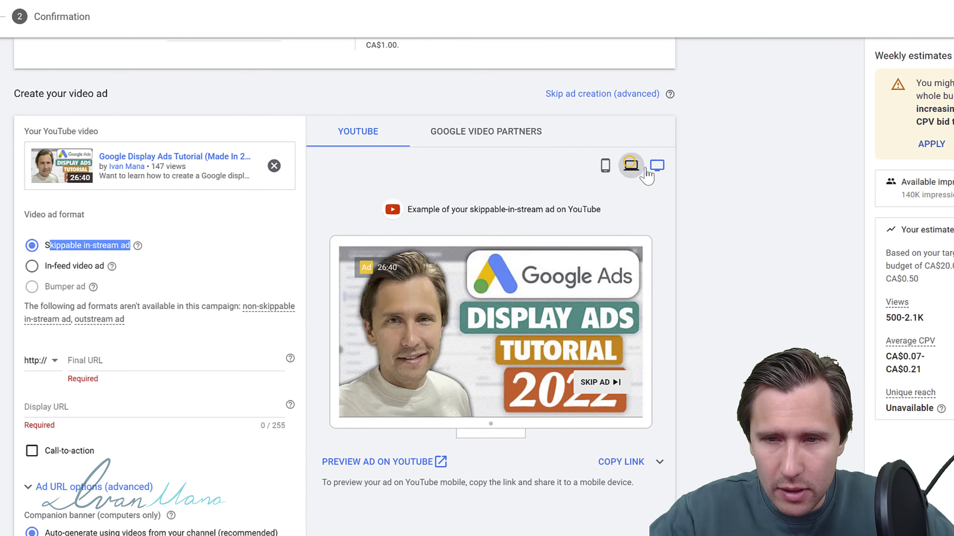
click(635, 167)
click(656, 167)
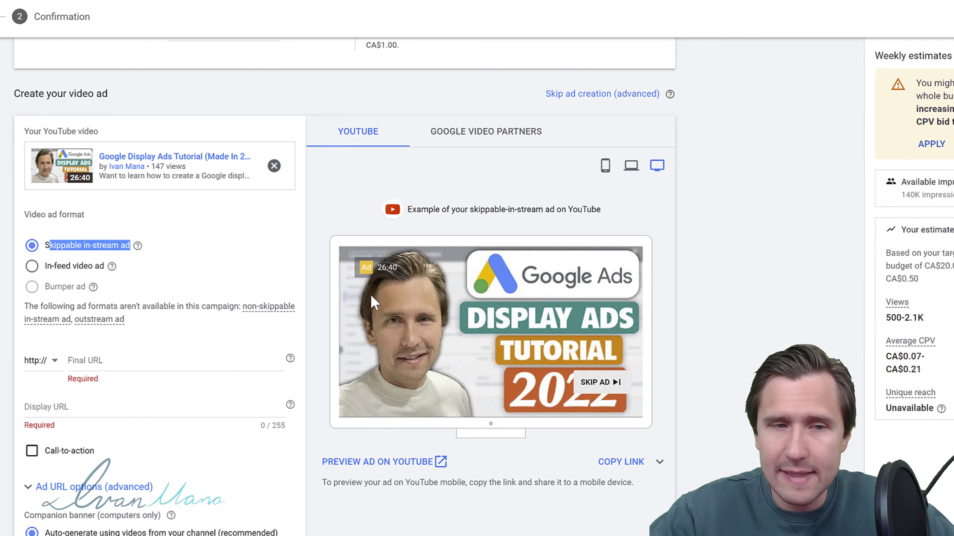
Step: Choose the in-feed video ad format and preview its YouTube placements on mobile and computer
click(66, 267)
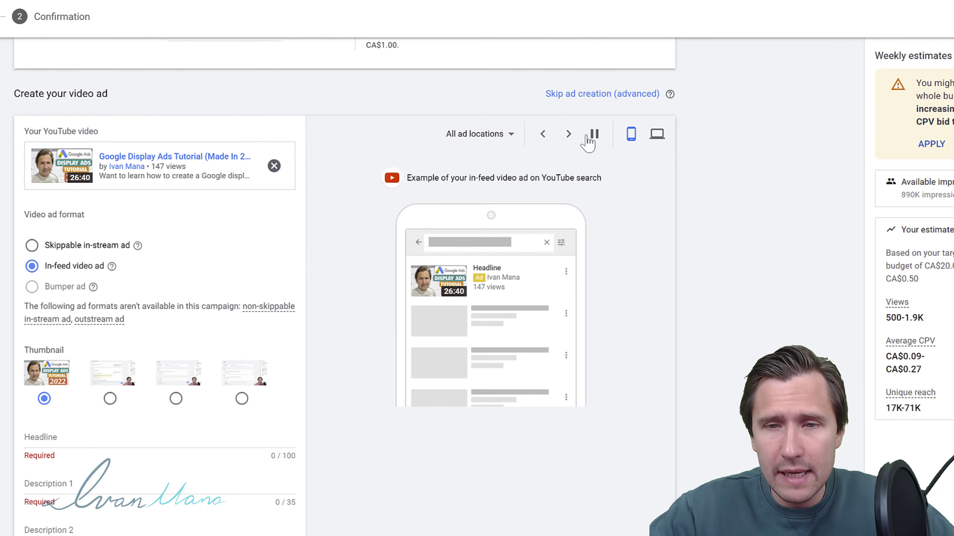
click(567, 134)
click(658, 136)
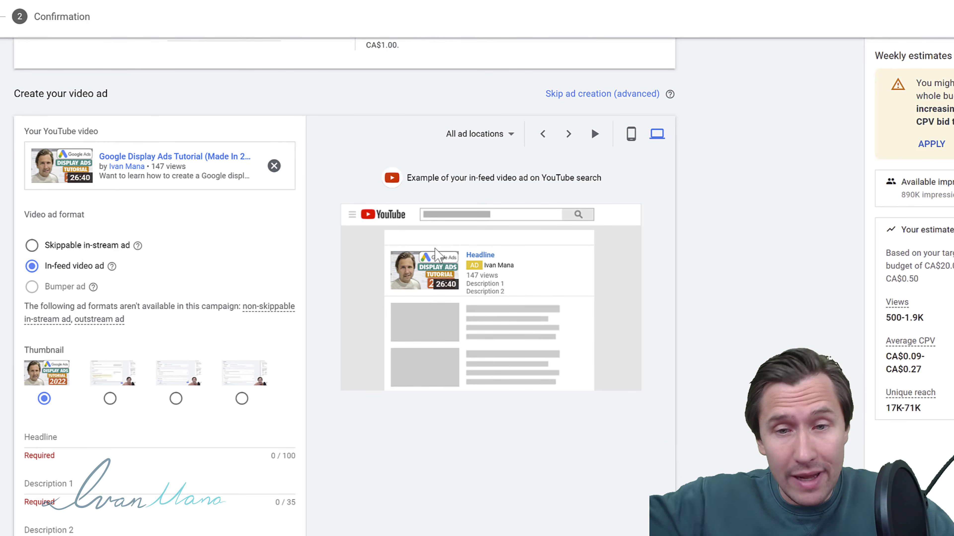
click(631, 134)
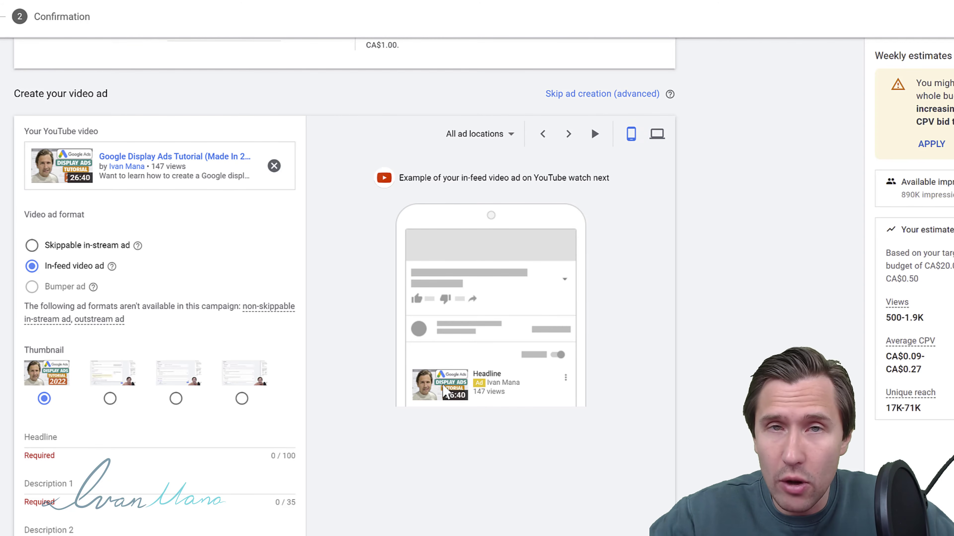
click(568, 134)
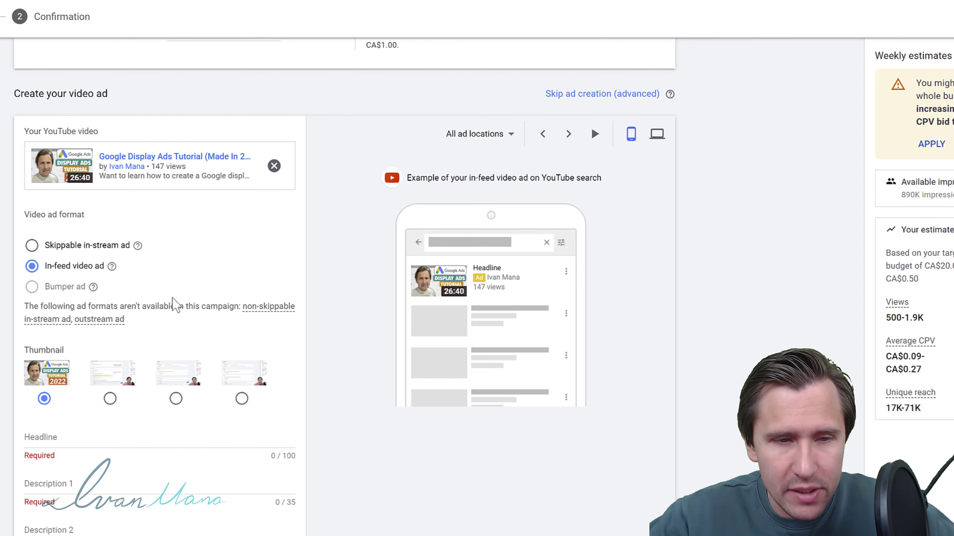
Step: Try the Target CPM bid strategy and check which video ad formats it offers for the chosen video
scroll(170, 308, up, 20)
click(203, 261)
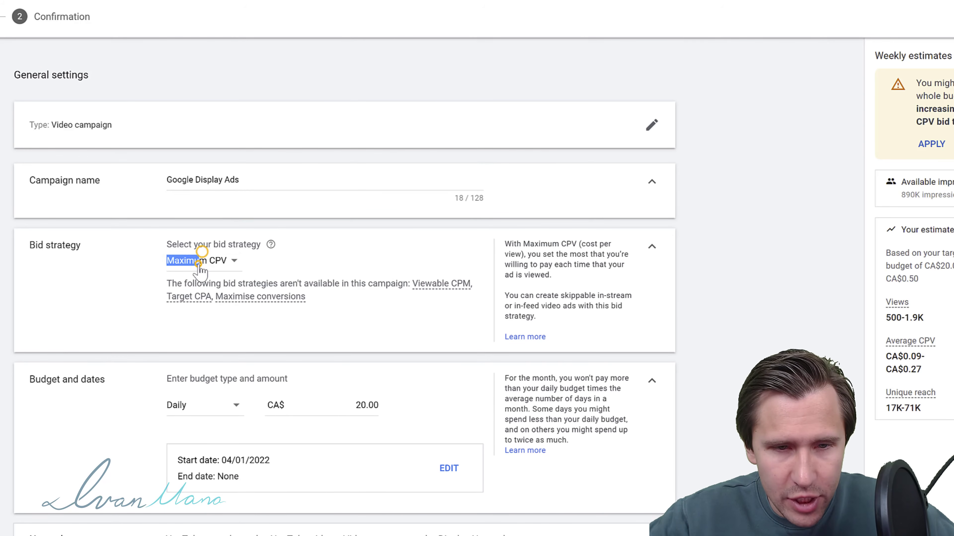
click(197, 296)
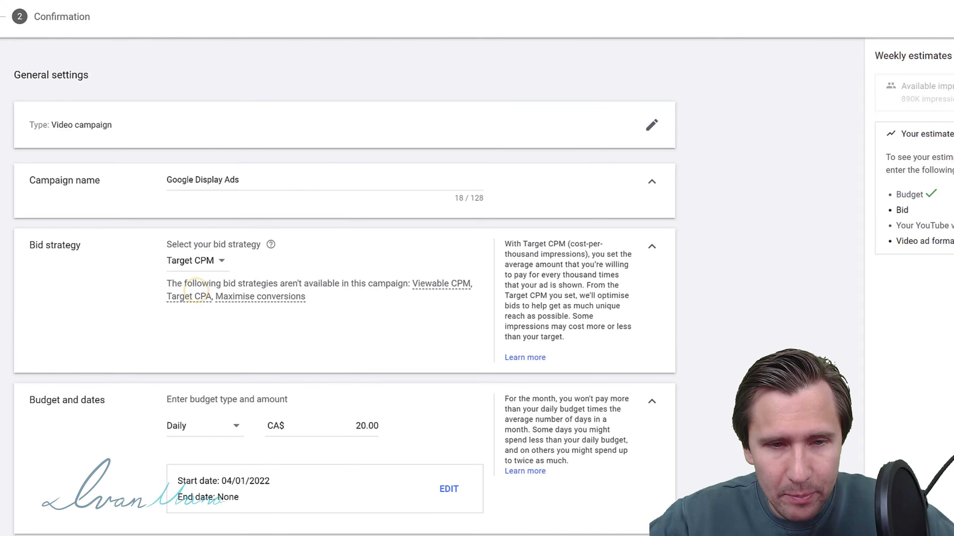
scroll(197, 297, down, 20)
scroll(14, 206, down, 5)
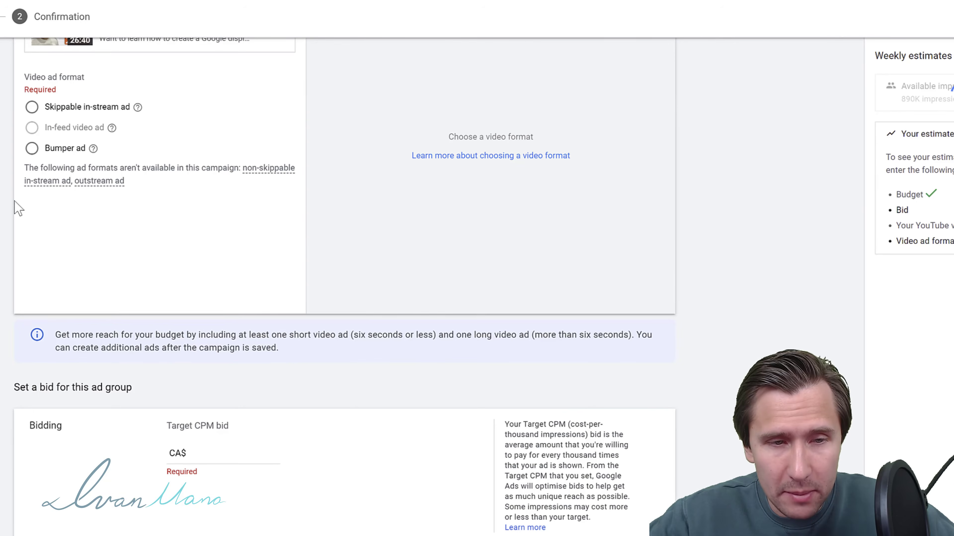
scroll(32, 207, up, 20)
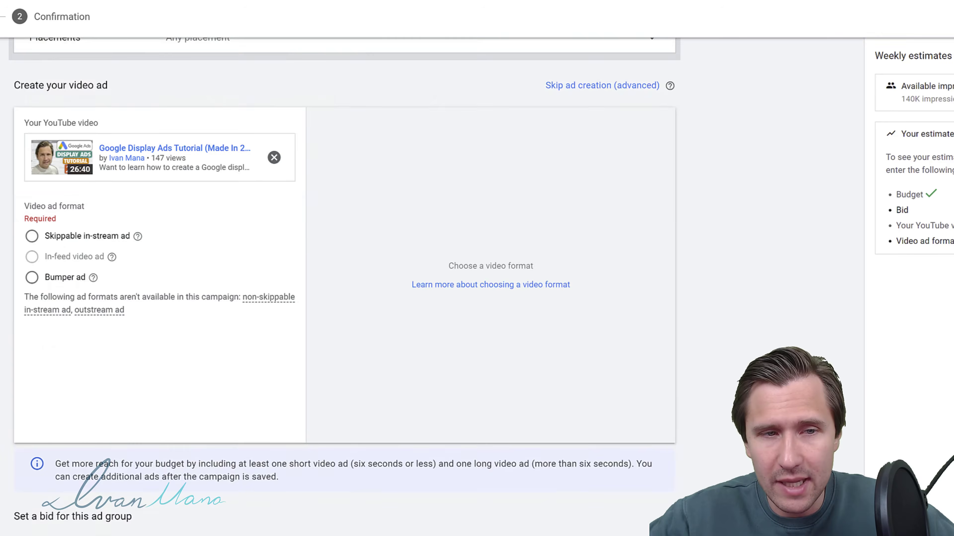
Step: Set the campaign's bid strategy back to Maximum CPV
scroll(36, 277, up, 20)
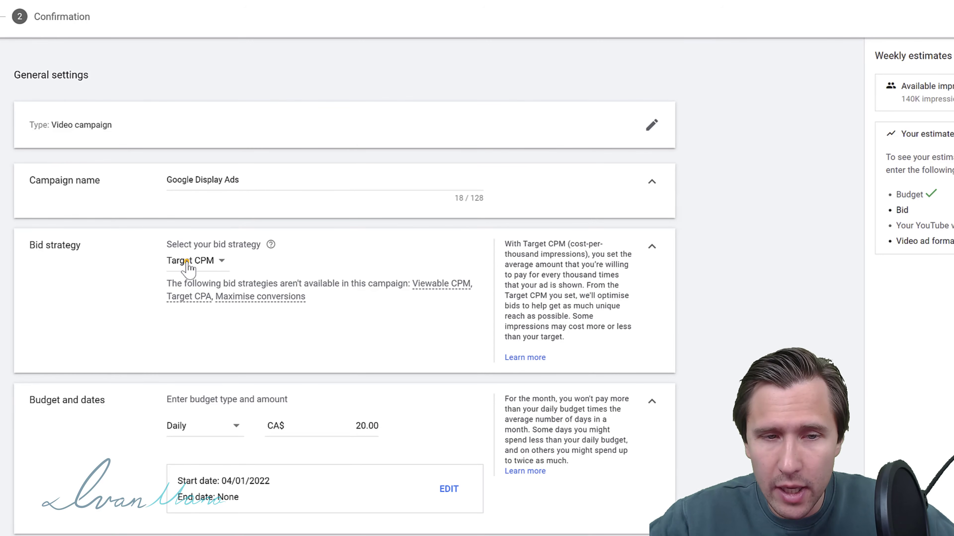
click(186, 263)
click(199, 276)
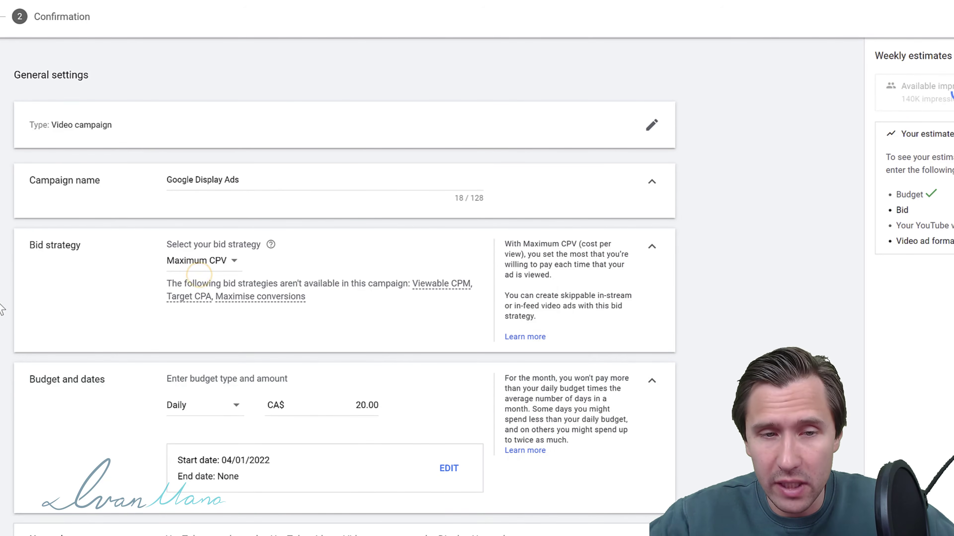
Step: Choose the skippable in-stream ad format and set the maximum CPV bid to CA$0.50
scroll(224, 273, down, 20)
scroll(344, 263, down, 15)
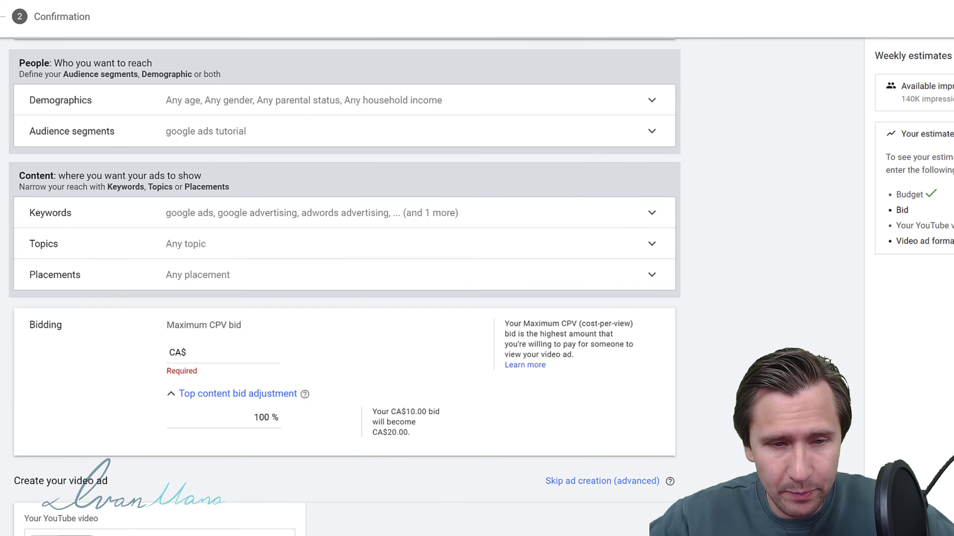
click(60, 243)
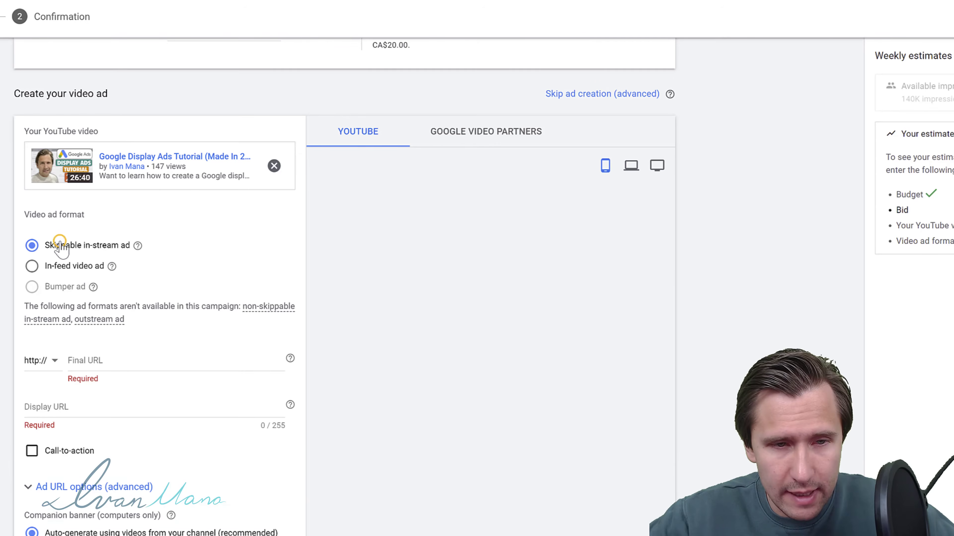
scroll(198, 94, up, 4)
click(195, 84)
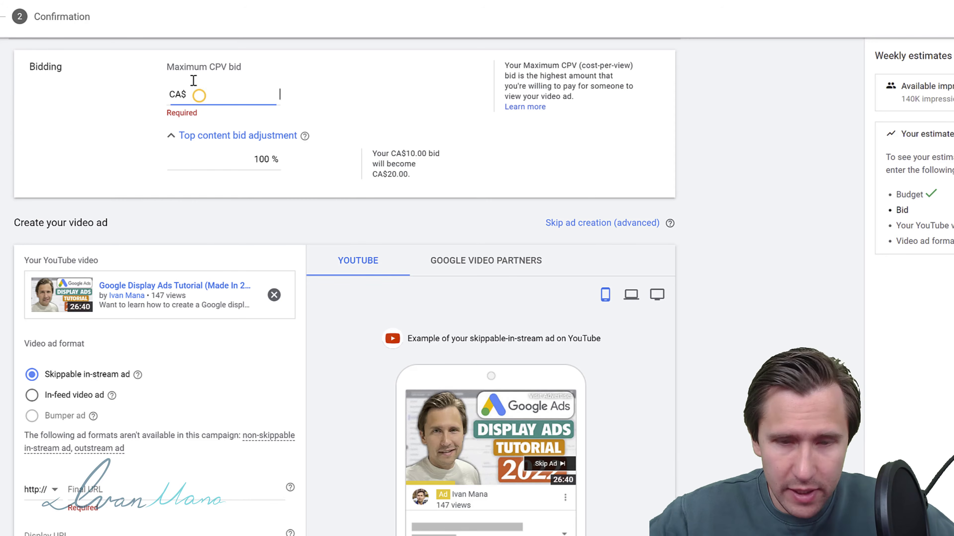
text(0.50)
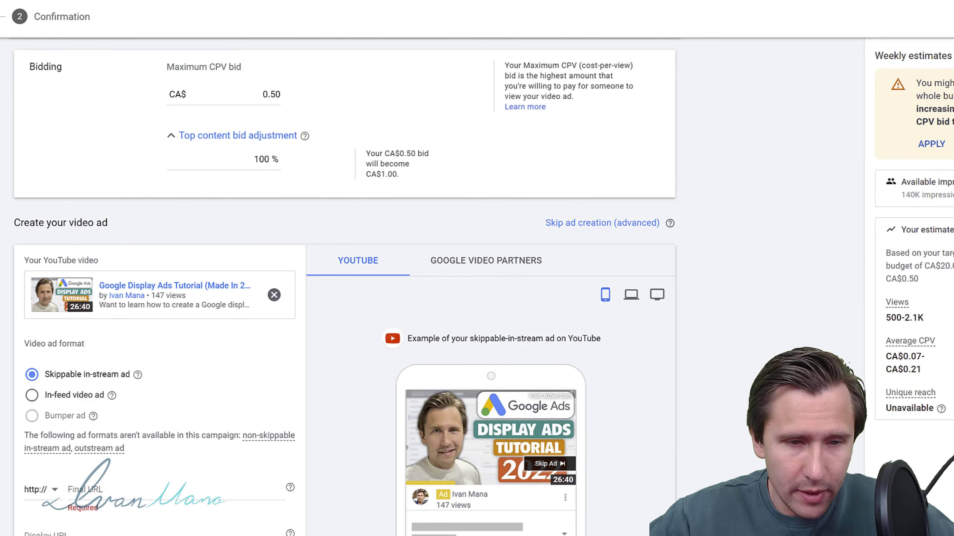
Step: Review the skippable in-stream ad's format, URL and companion banner settings together with the ad group's targeting
scroll(203, 299, down, 3)
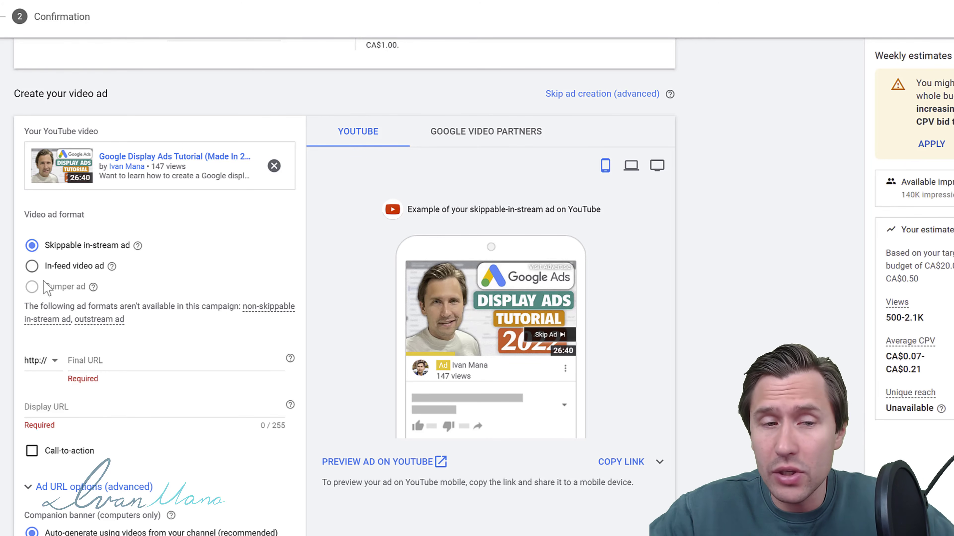
mouse_move(269, 310)
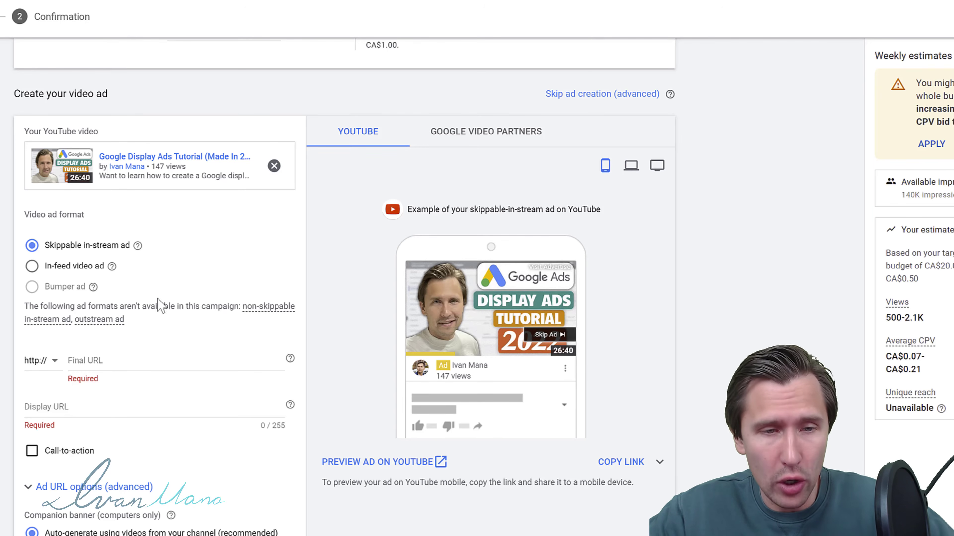
click(211, 259)
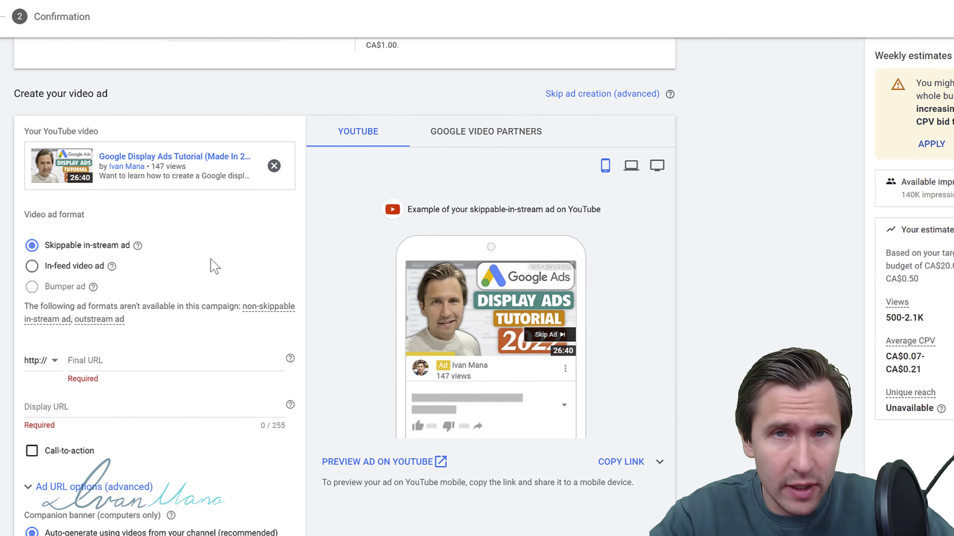
scroll(246, 256, up, 9)
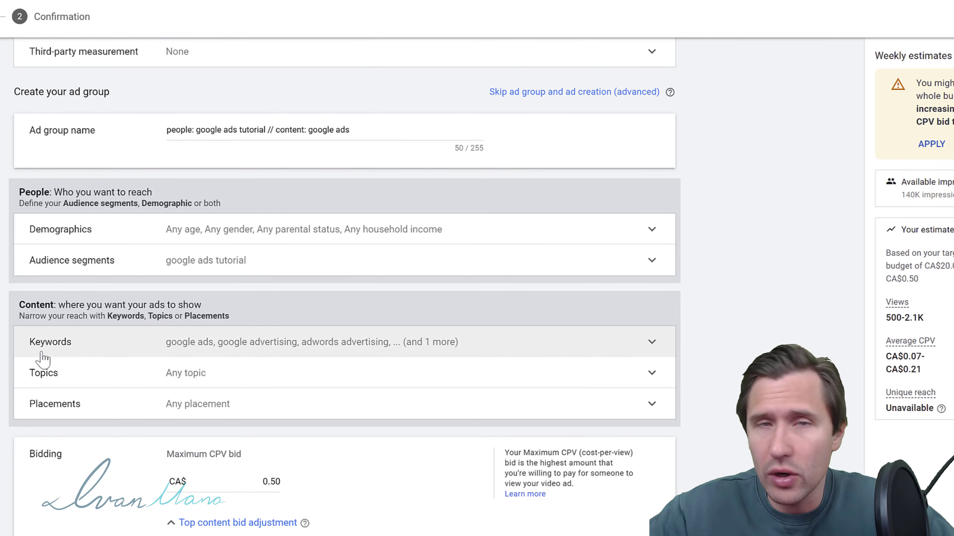
scroll(2, 360, down, 12)
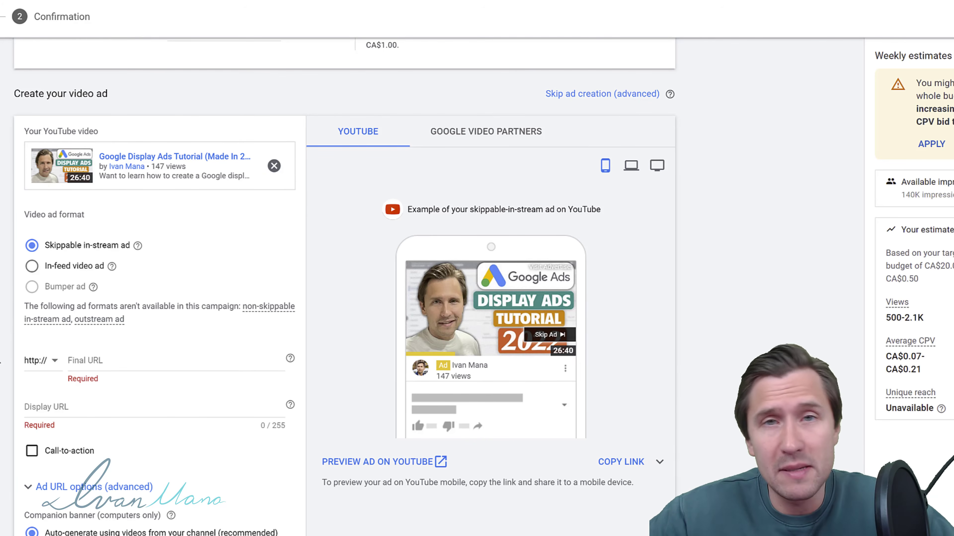
scroll(2, 343, down, 3)
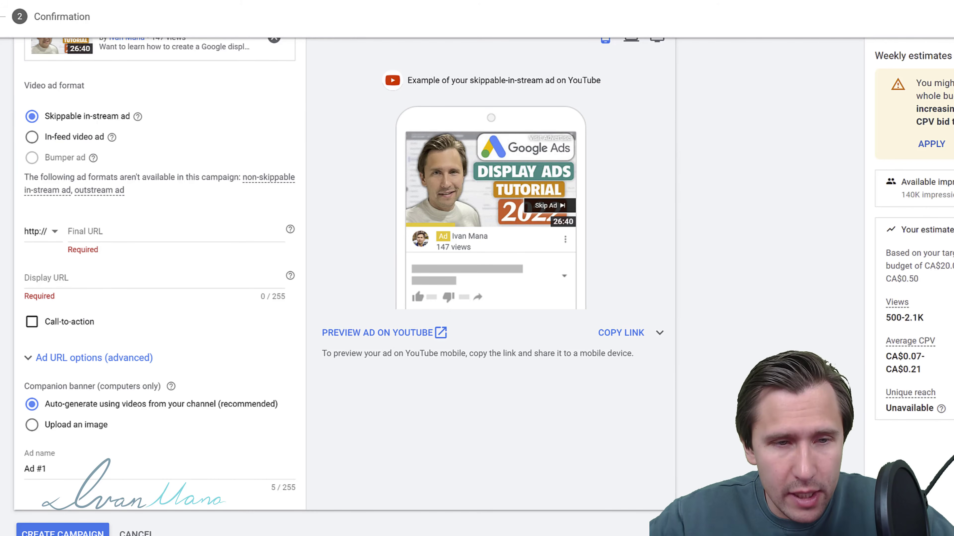
scroll(2, 343, up, 3)
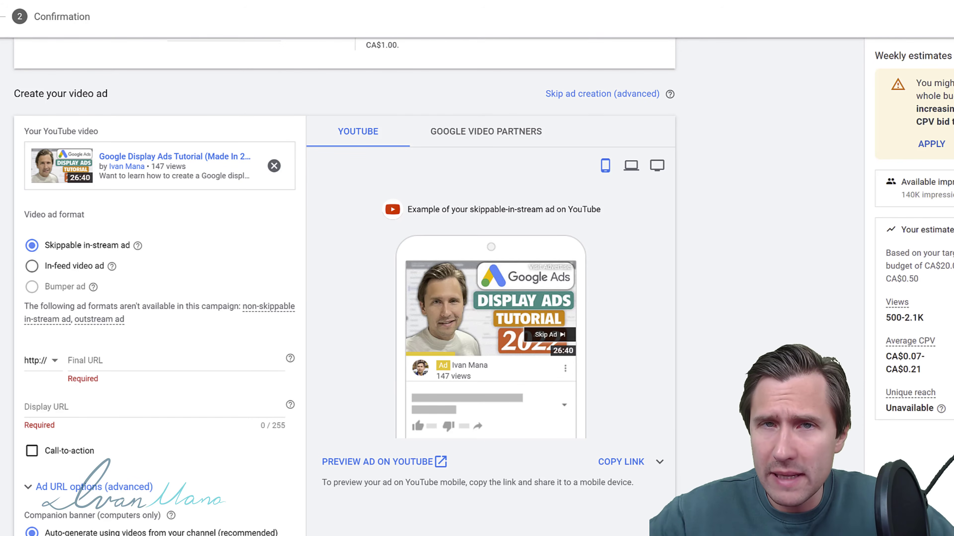
scroll(2, 343, down, 3)
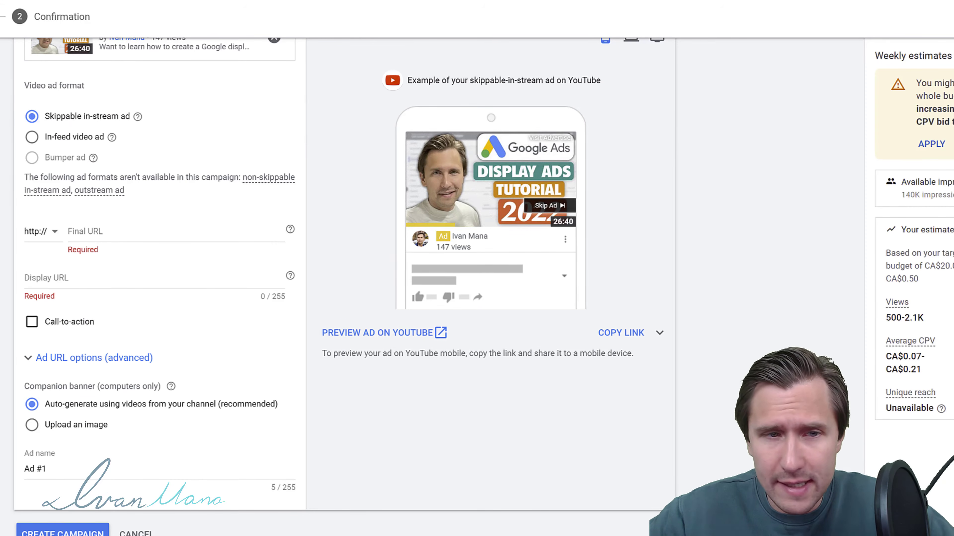
scroll(477, 286, up, 3)
scroll(477, 285, down, 3)
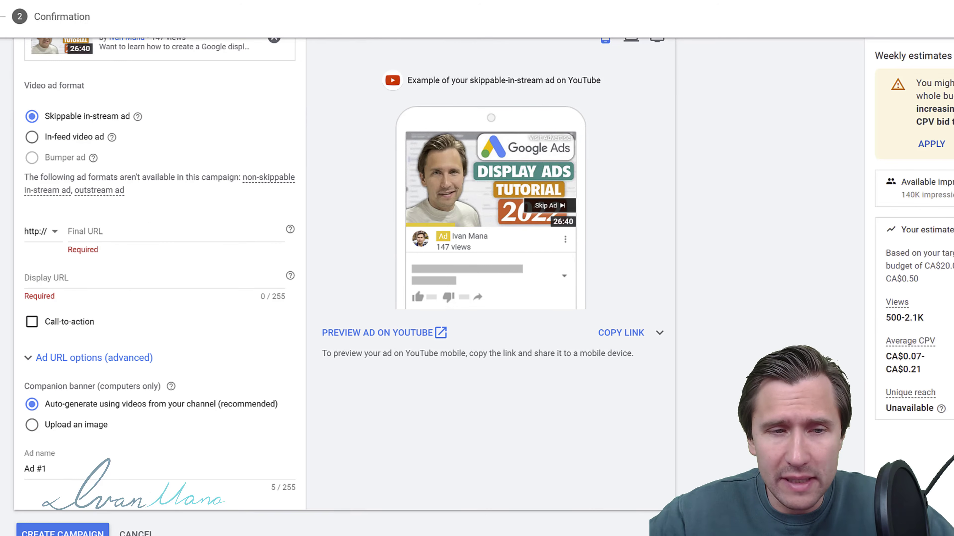
click(100, 233)
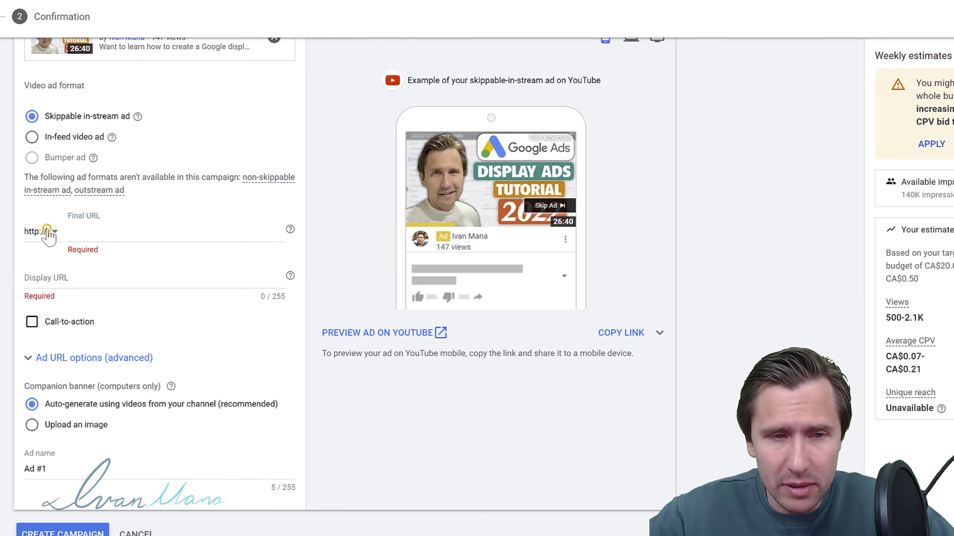
click(48, 233)
click(83, 238)
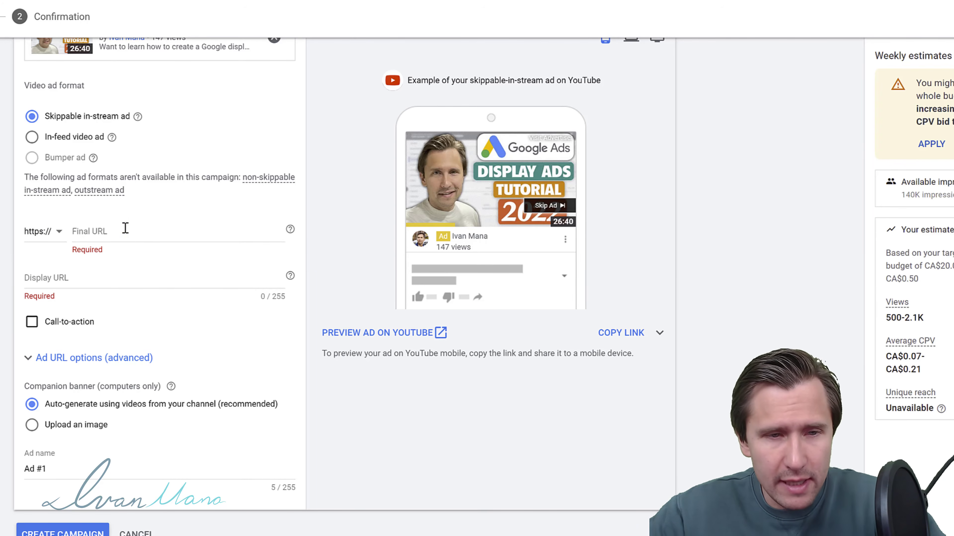
click(124, 228)
text(ww.iv)
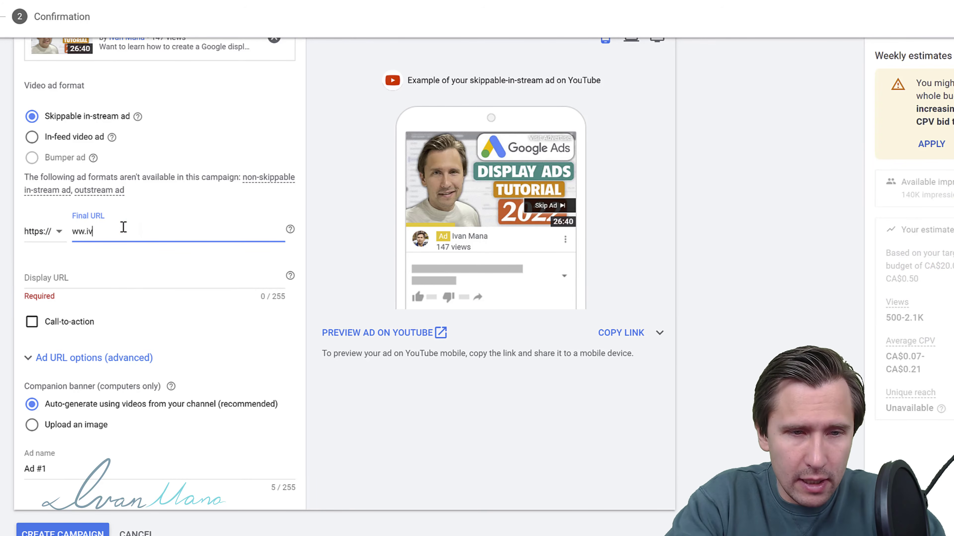
text(w.ivanman)
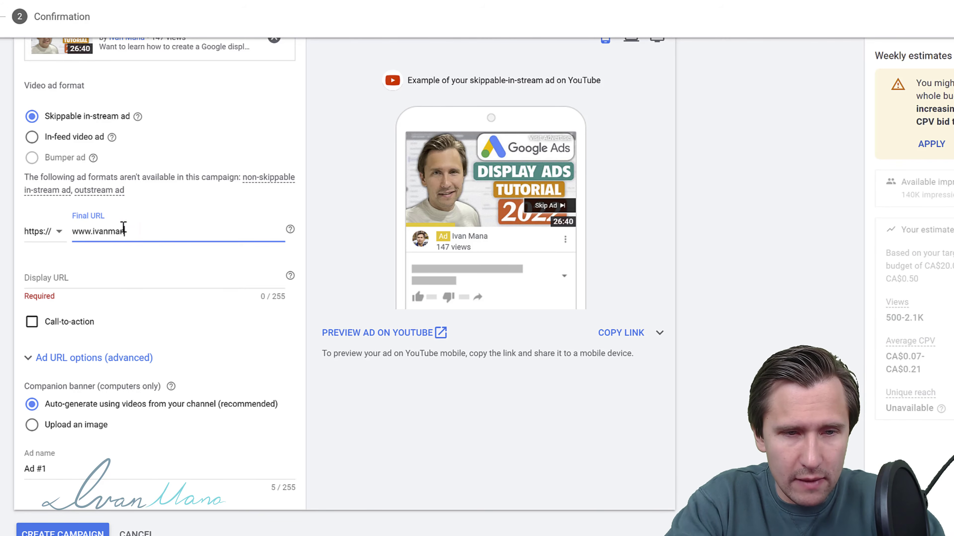
text(a.com)
click(83, 280)
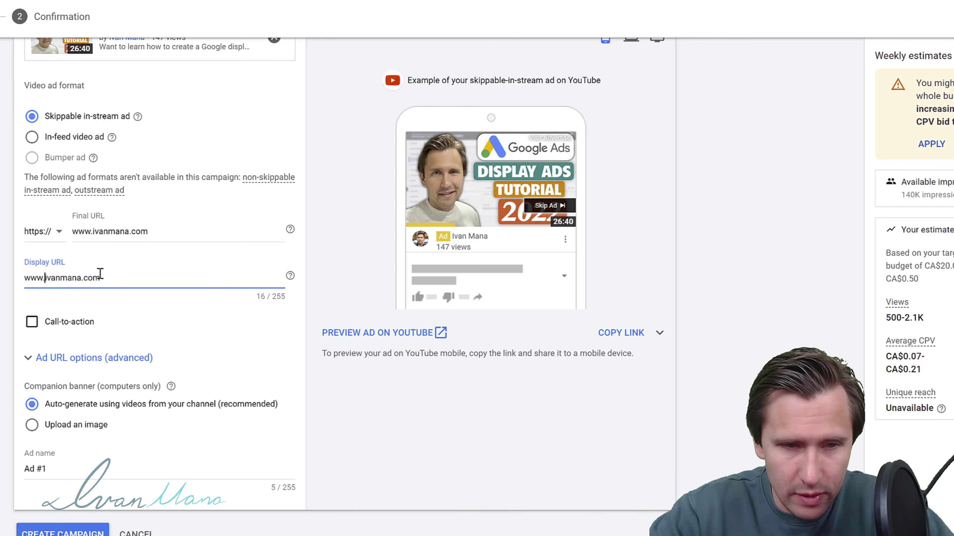
key(BackSpace)
key(BackSpace)
key(BackSpace)
key(BackSpace)
click(64, 314)
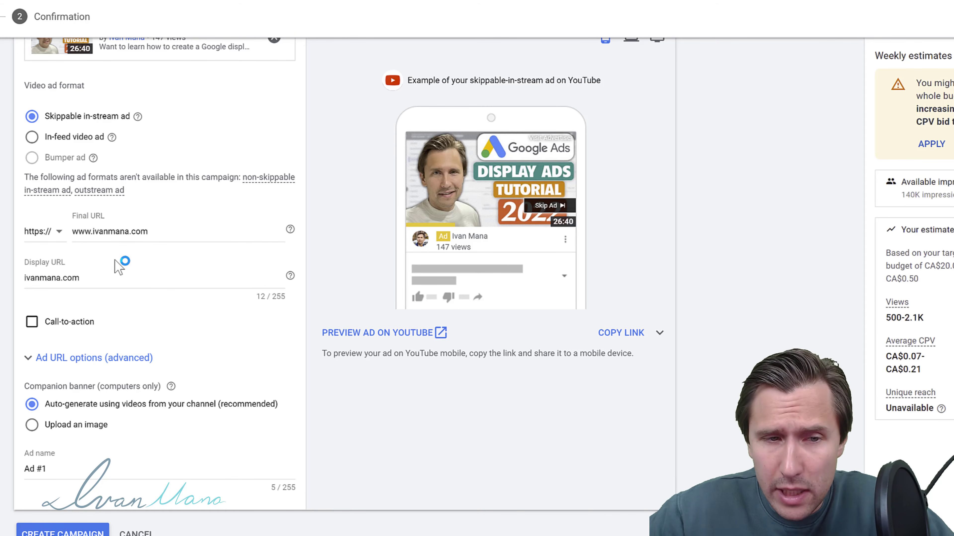
Step: Preview the skippable in-stream ad with its display URL on computer and TV screens, and return to the mobile preview
scroll(638, 171, up, 3)
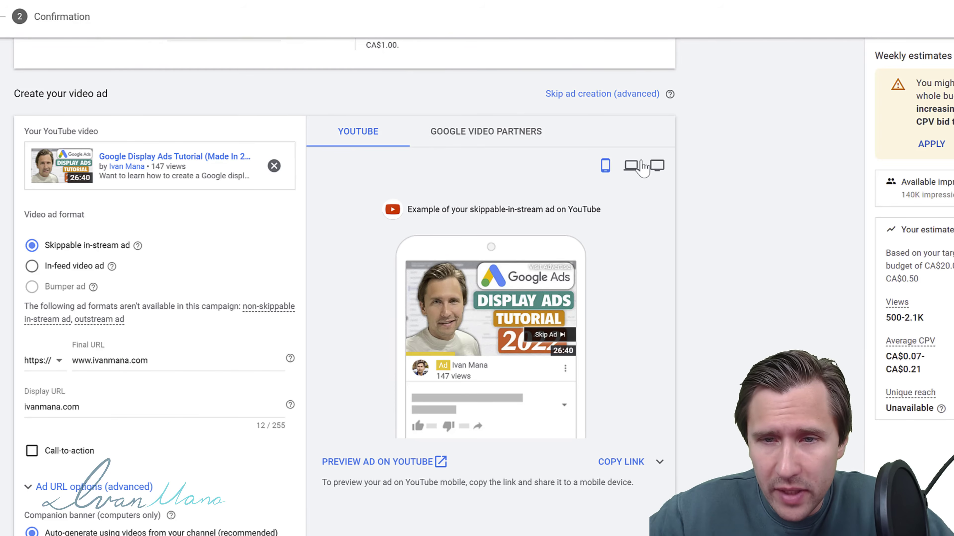
click(631, 166)
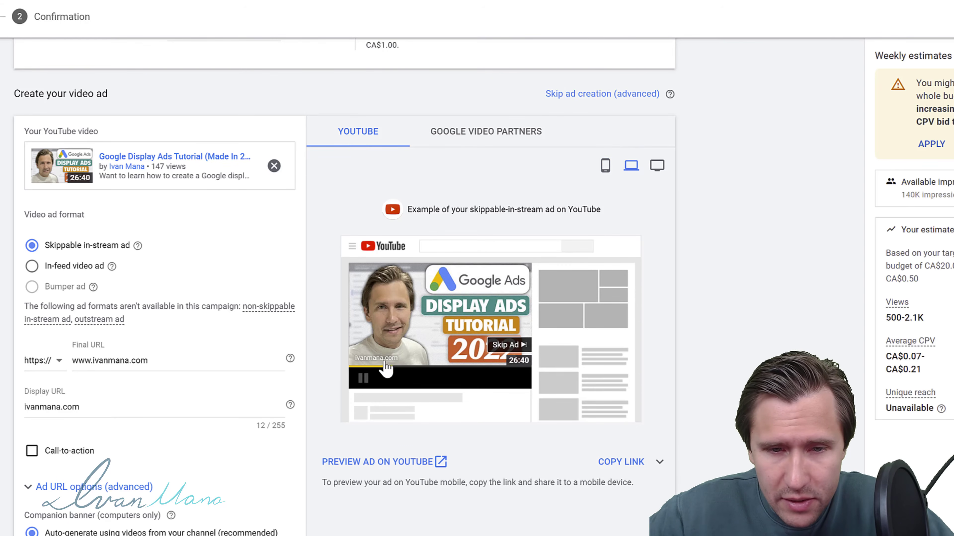
click(657, 165)
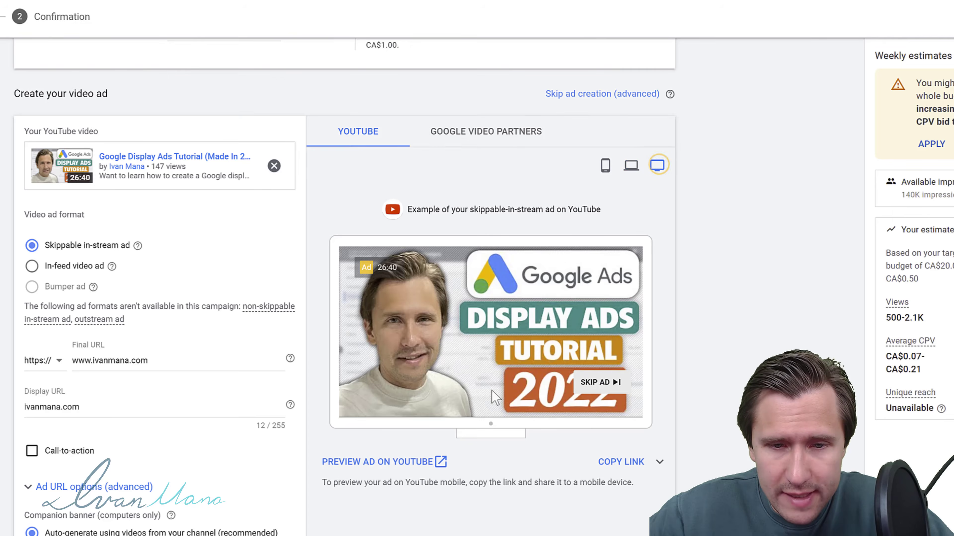
click(606, 166)
Step: Enable the video ad's call-to-action and choose "Learn more" as its text
scroll(248, 299, down, 3)
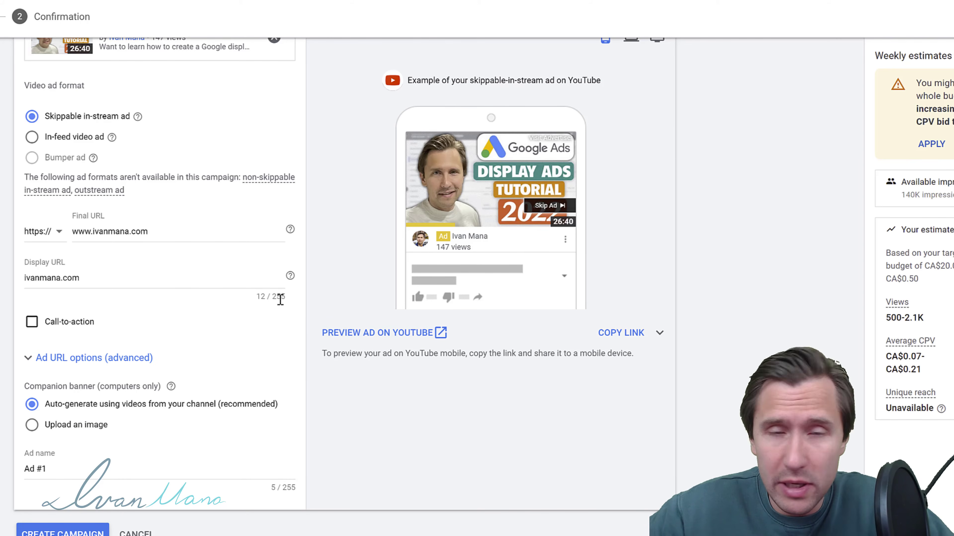
click(70, 323)
click(56, 359)
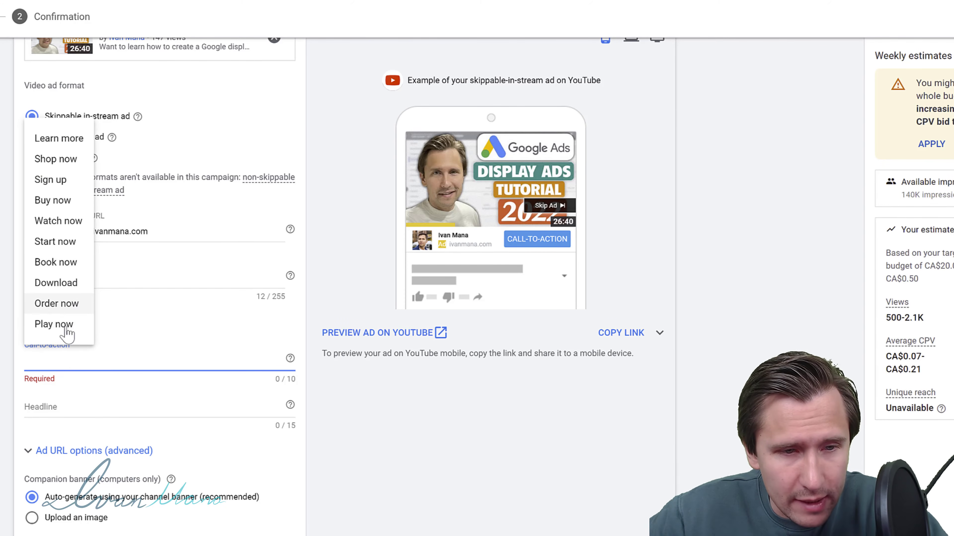
click(71, 137)
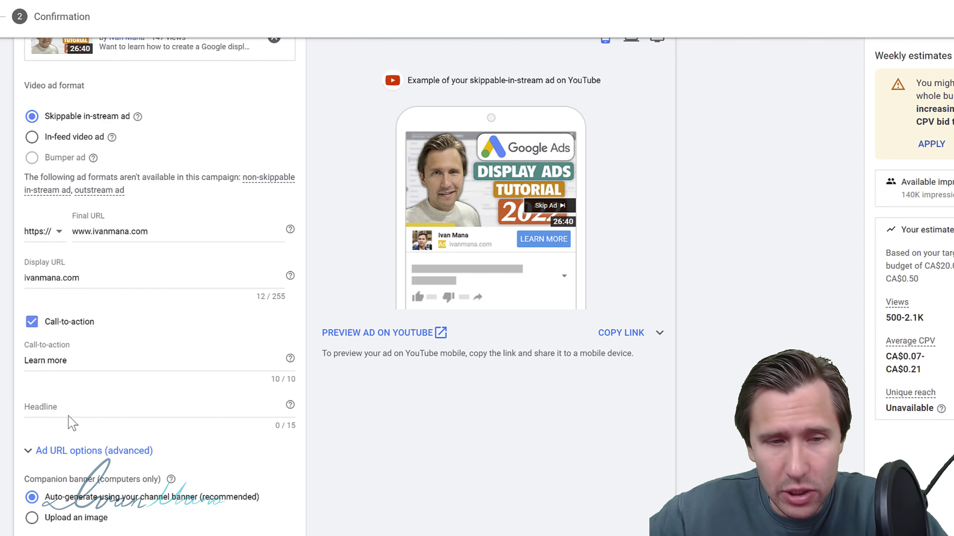
Step: Enter "Get Your Guide" as the call-to-action headline, keeping it within the 15-character limit
click(51, 408)
scroll(52, 407, down, 3)
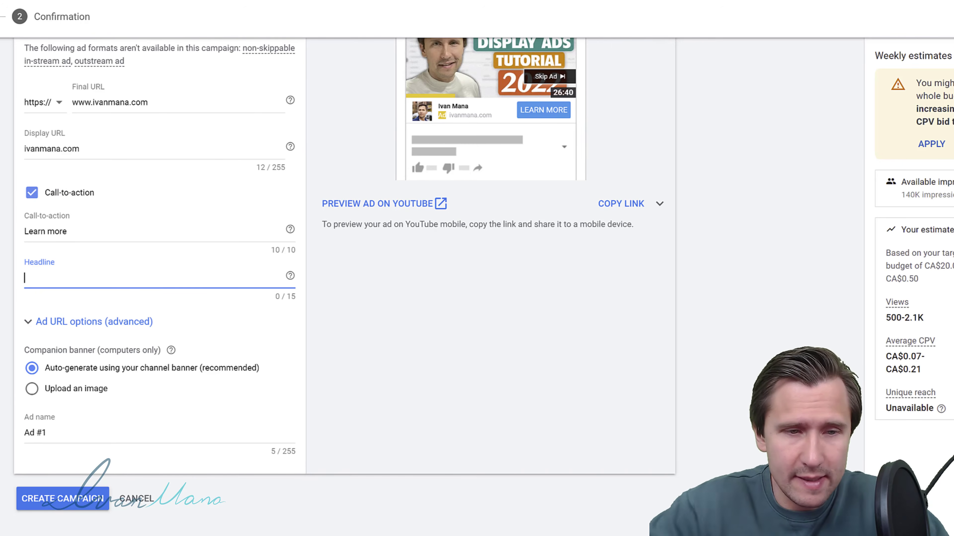
text(Get Your)
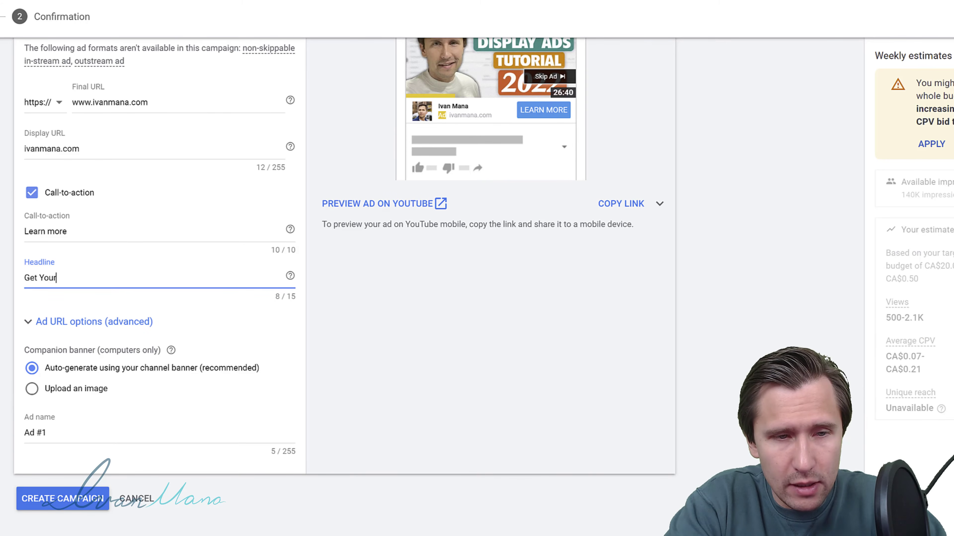
text( Free Guide)
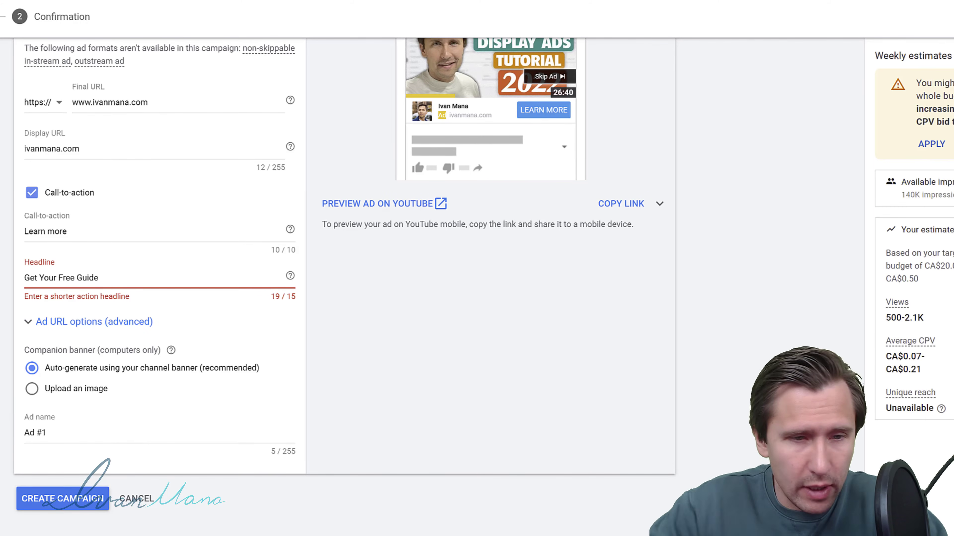
double_click(70, 277)
key(BackSpace)
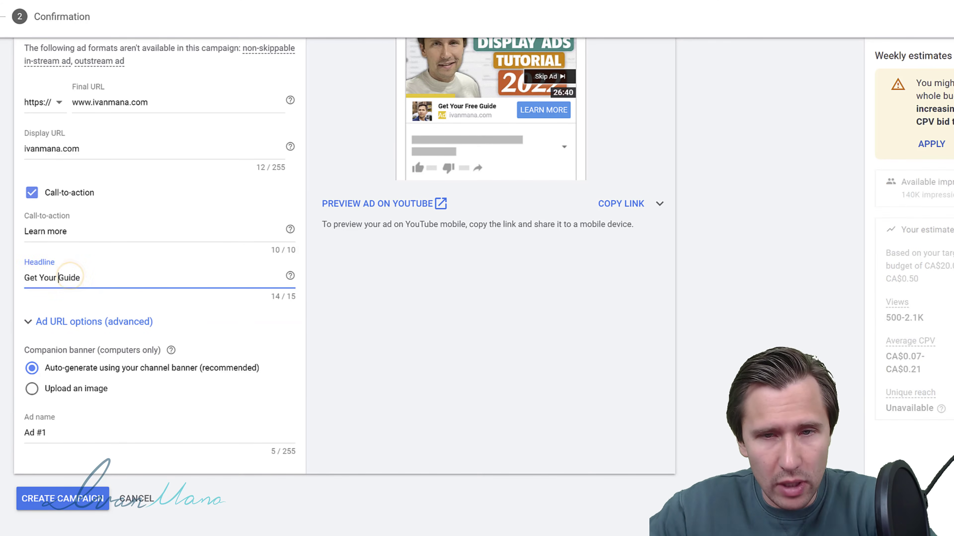
click(317, 227)
scroll(317, 227, up, 3)
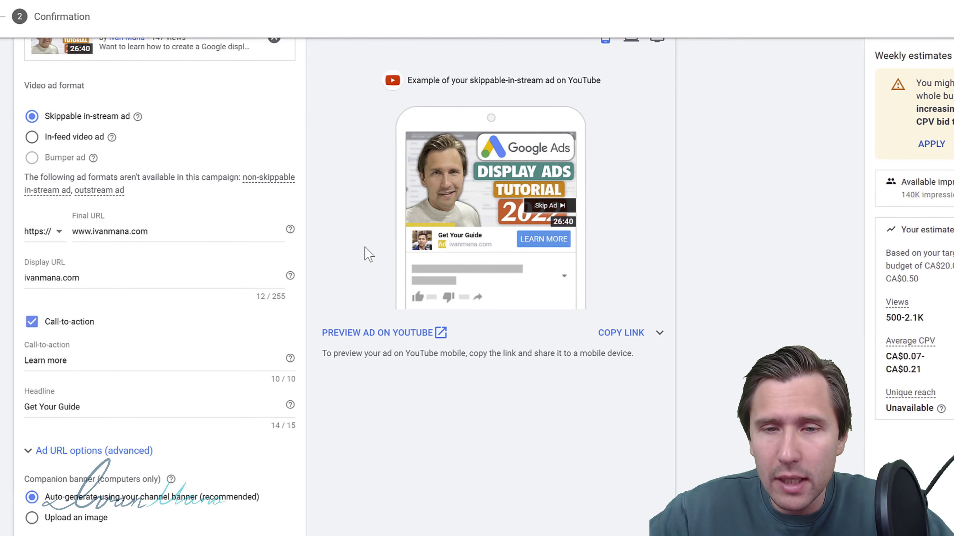
Step: Examine the advanced ad URL options for the tracking template, final URL suffix and customised parameters, and collapse them again
scroll(368, 255, down, 3)
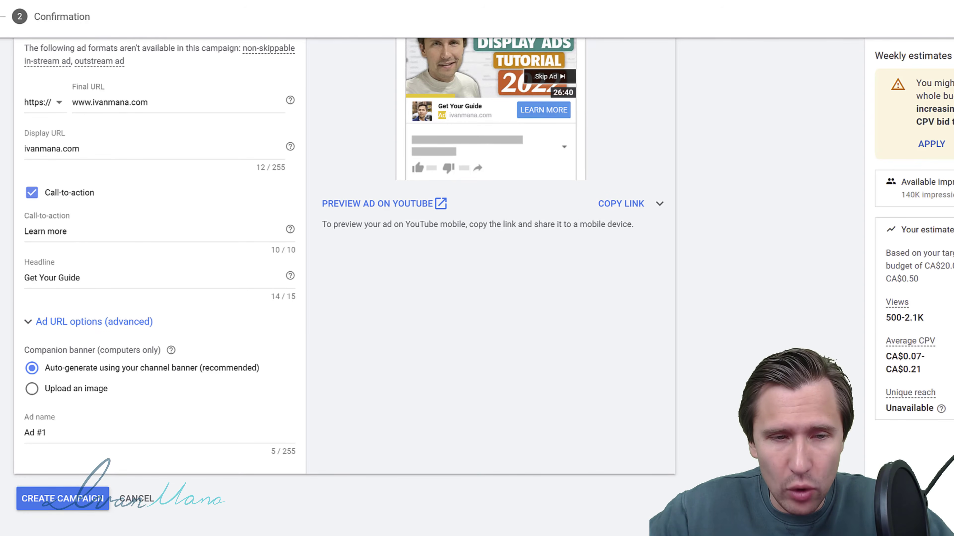
click(78, 323)
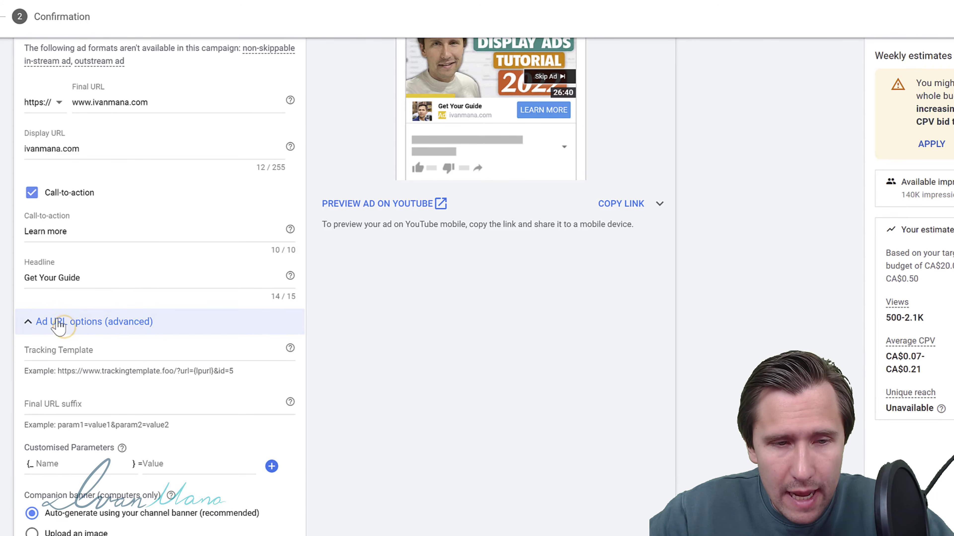
click(79, 323)
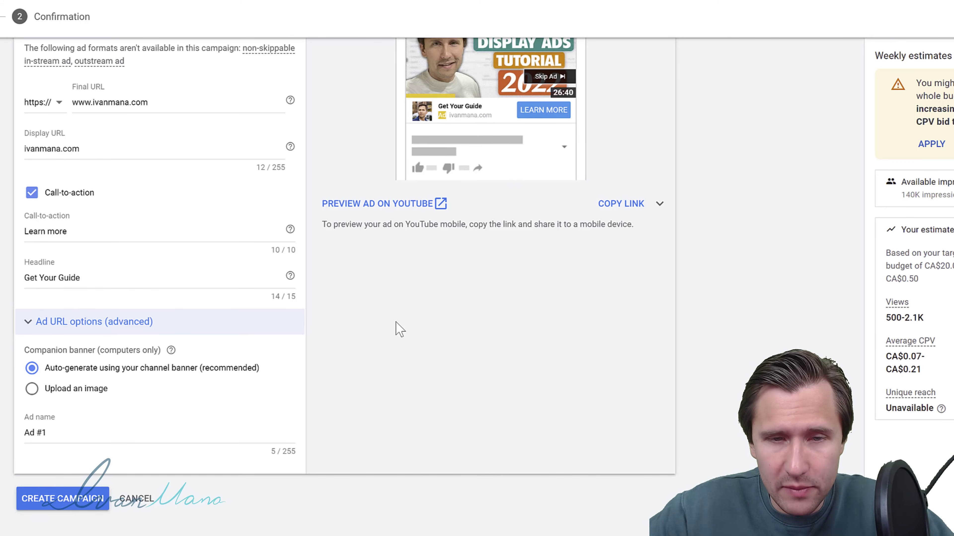
Step: Check how the call-to-action and headline appear in the ad's YouTube previews on computer and TV screens
scroll(400, 329, up, 6)
click(631, 166)
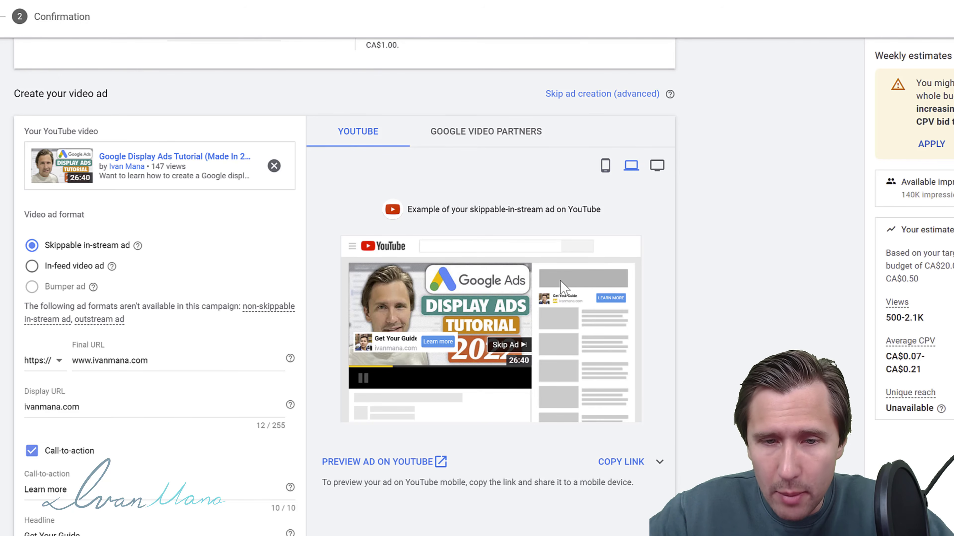
click(654, 168)
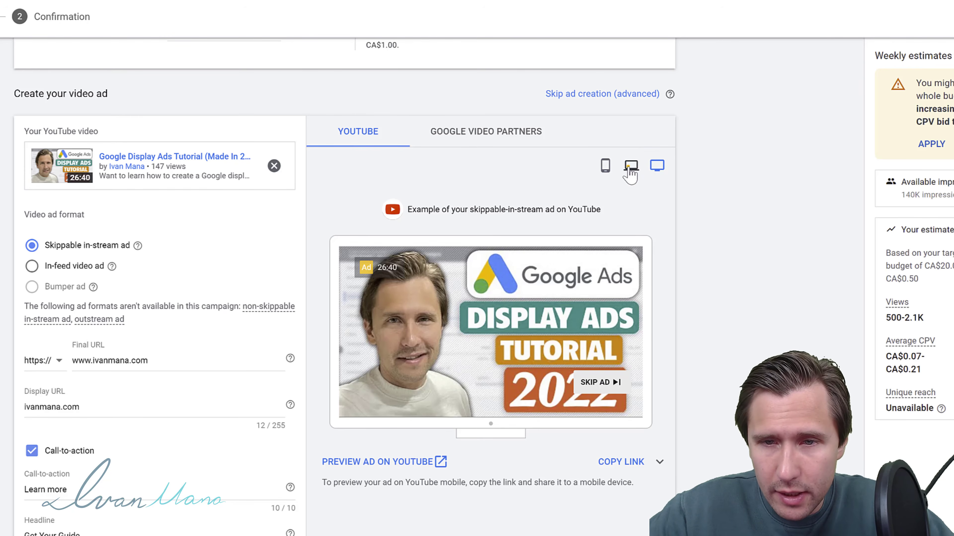
Step: Check the skippable in-stream ad's YouTube preview on mobile and computer screens
click(605, 167)
click(624, 169)
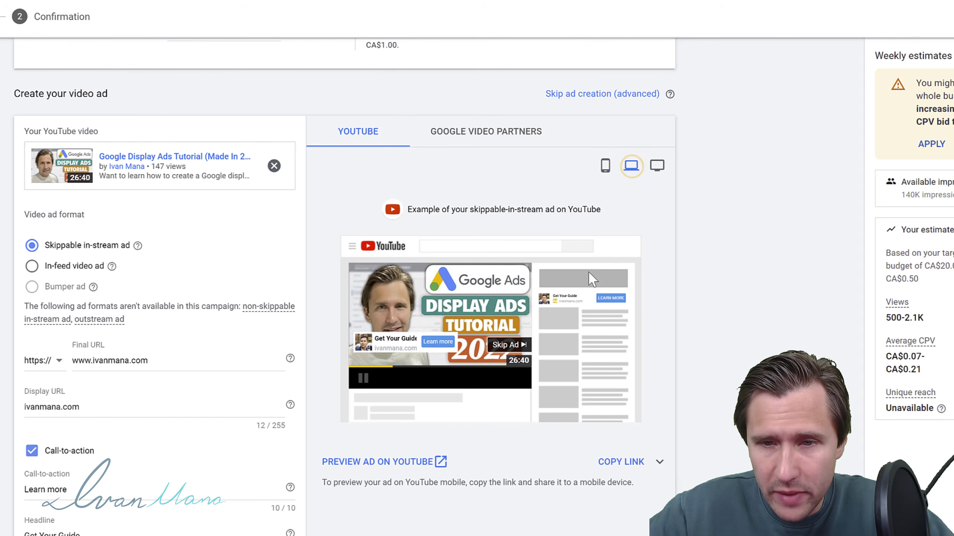
scroll(188, 424, down, 5)
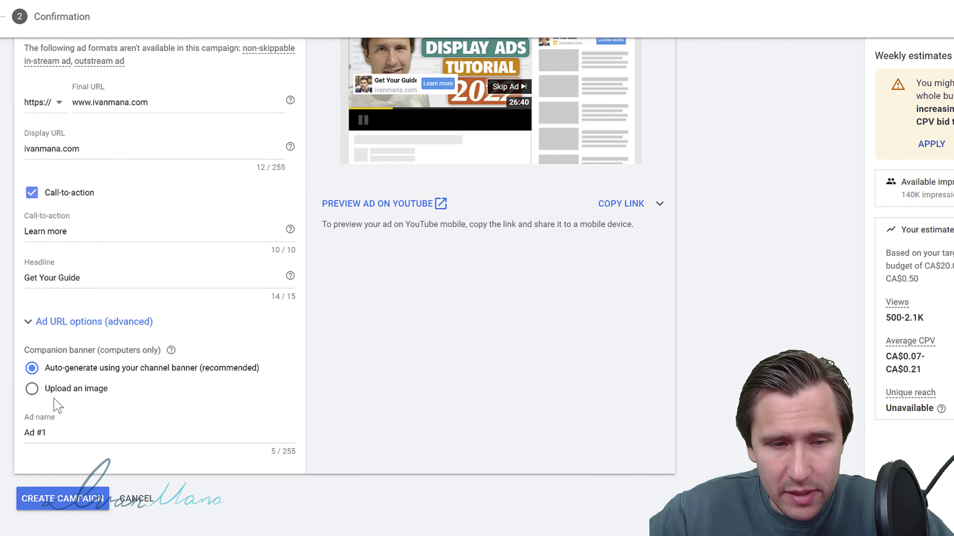
Step: Compare the companion banner's image upload option with auto-generation from the channel banner, keeping the auto-generated option selected
click(54, 390)
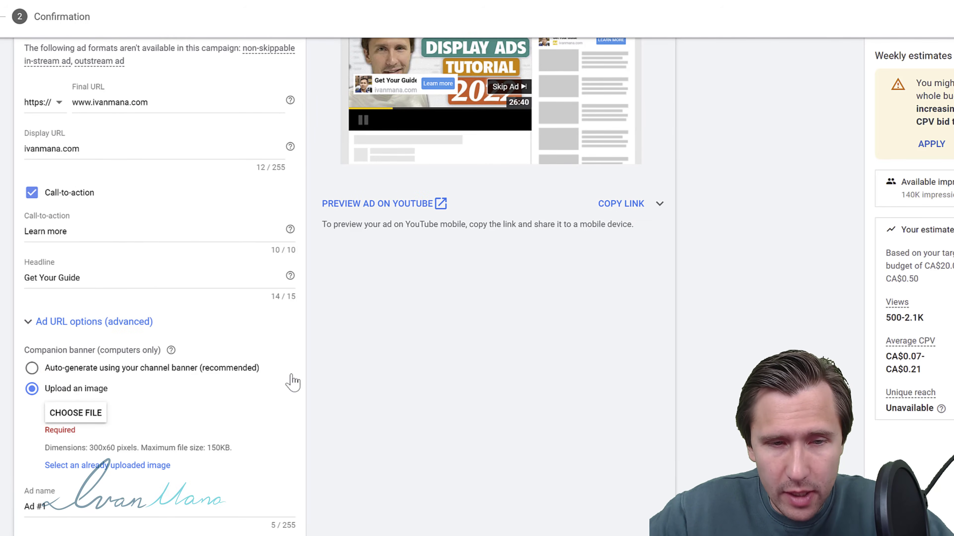
scroll(550, 247, up, 3)
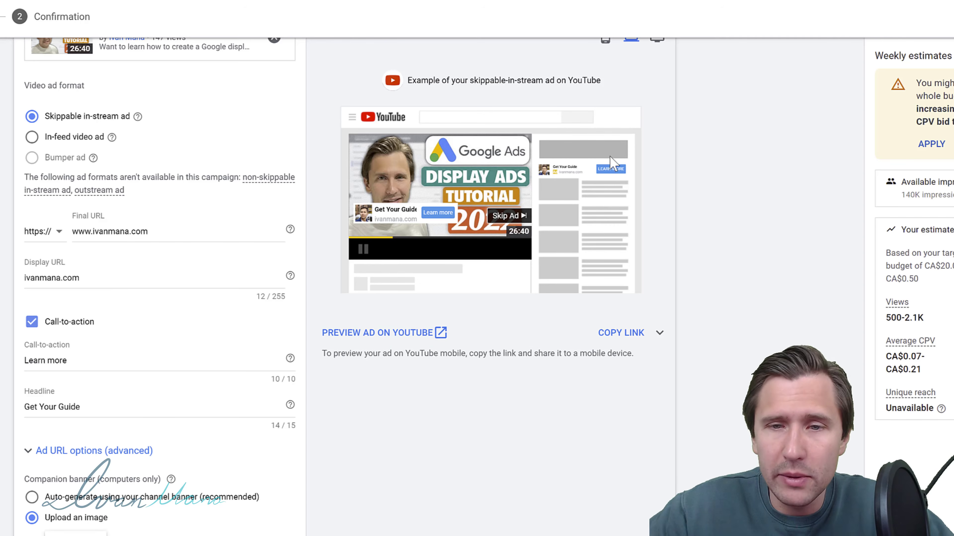
scroll(390, 387, down, 3)
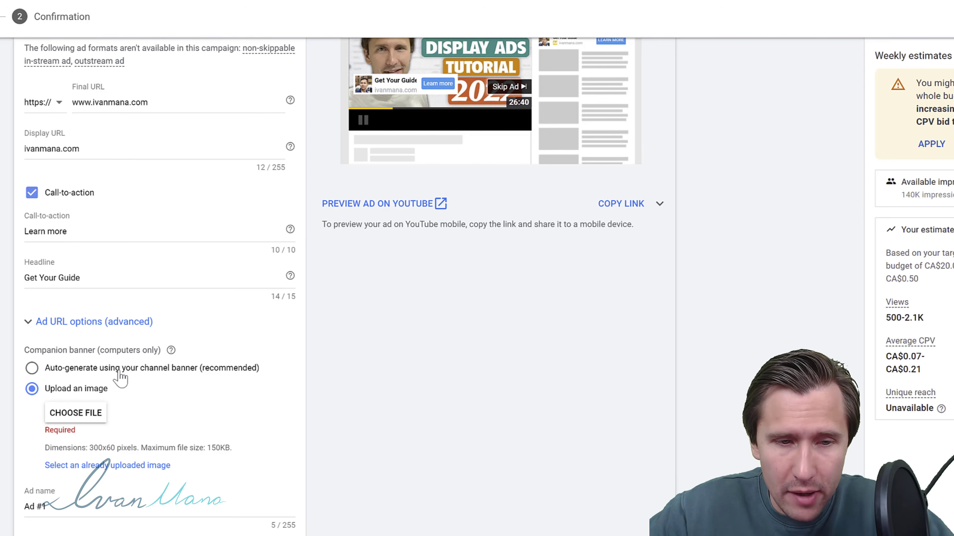
click(90, 368)
scroll(436, 308, up, 3)
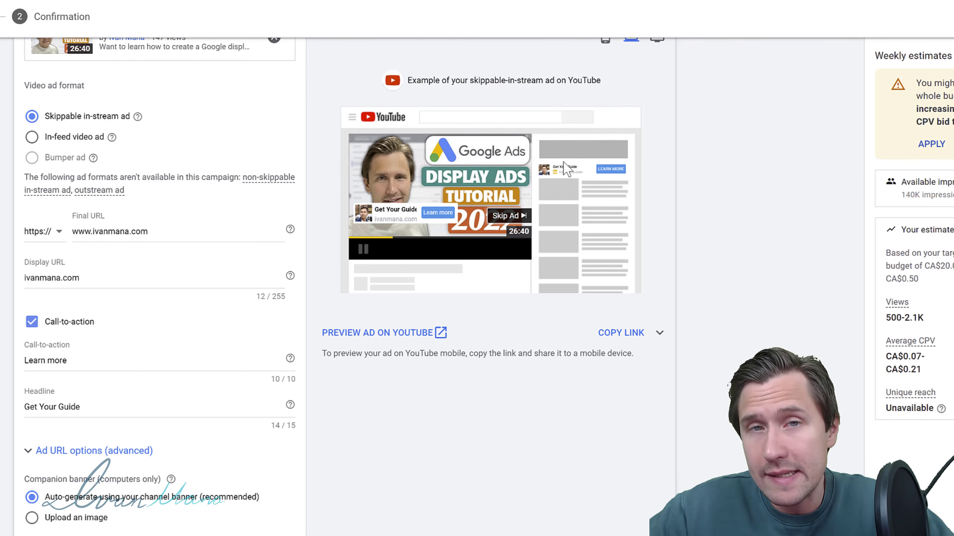
scroll(112, 330, down, 3)
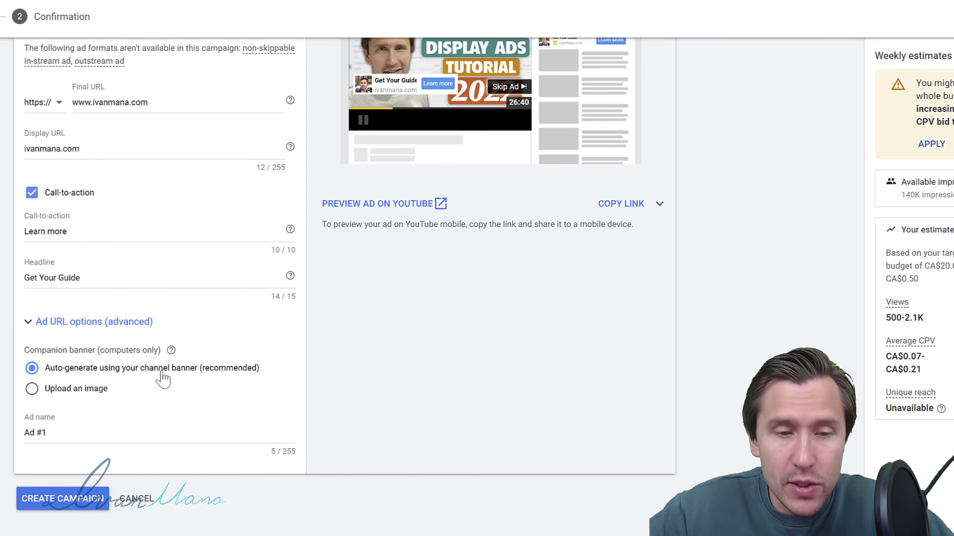
scroll(85, 272, up, 3)
scroll(102, 369, down, 3)
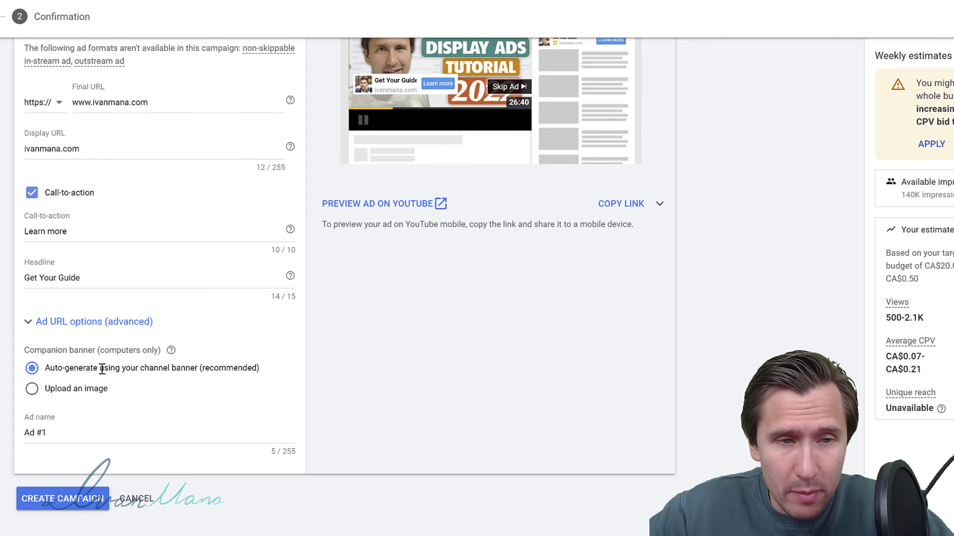
Step: Name the ad "google ads tutorial // skippable in-stream"
triple_click(55, 430)
scroll(55, 430, up, 3)
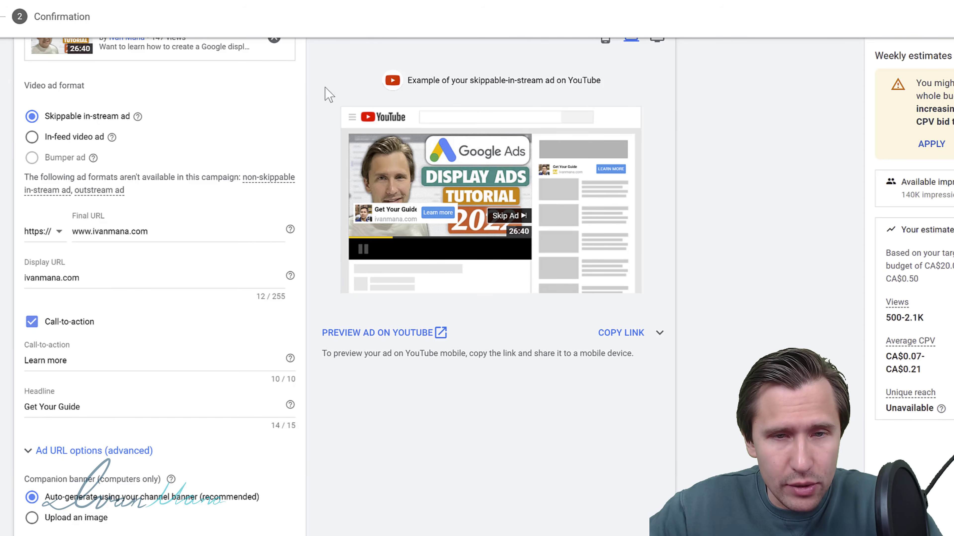
scroll(33, 331, up, 3)
scroll(150, 331, down, 6)
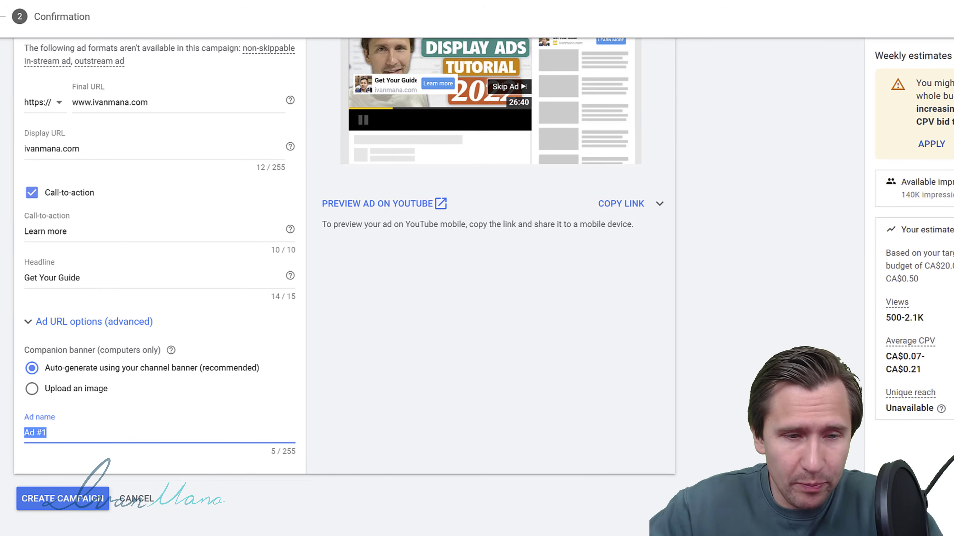
text(google ads tutorial //)
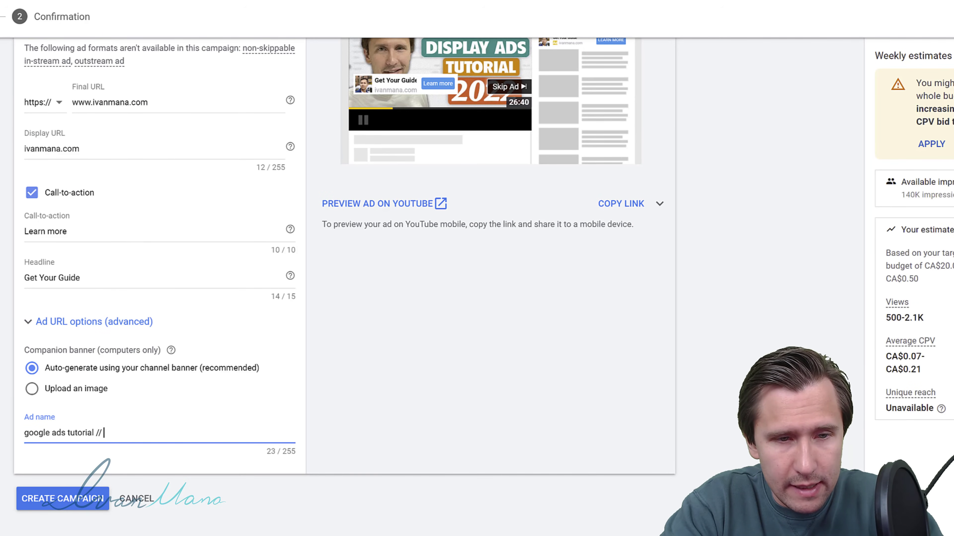
text( skipp)
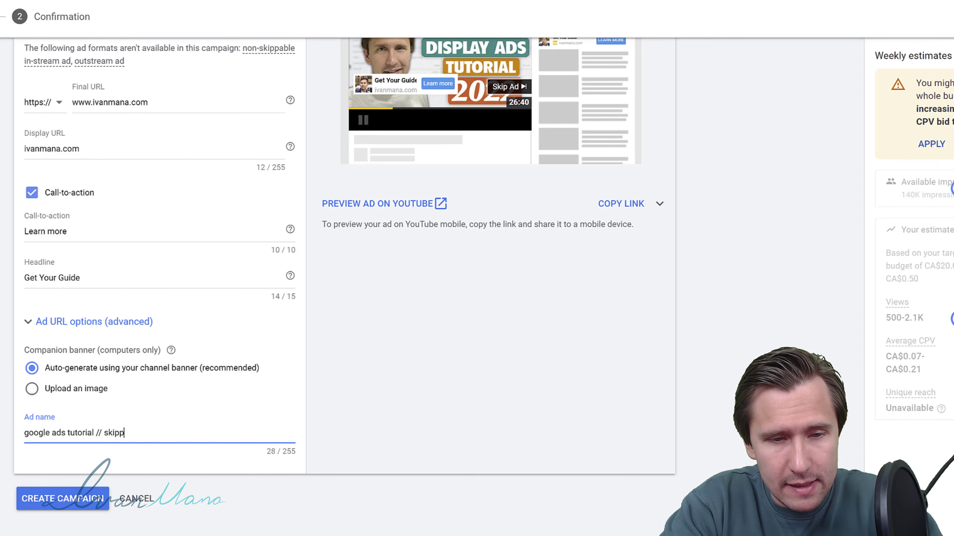
text(able in-s)
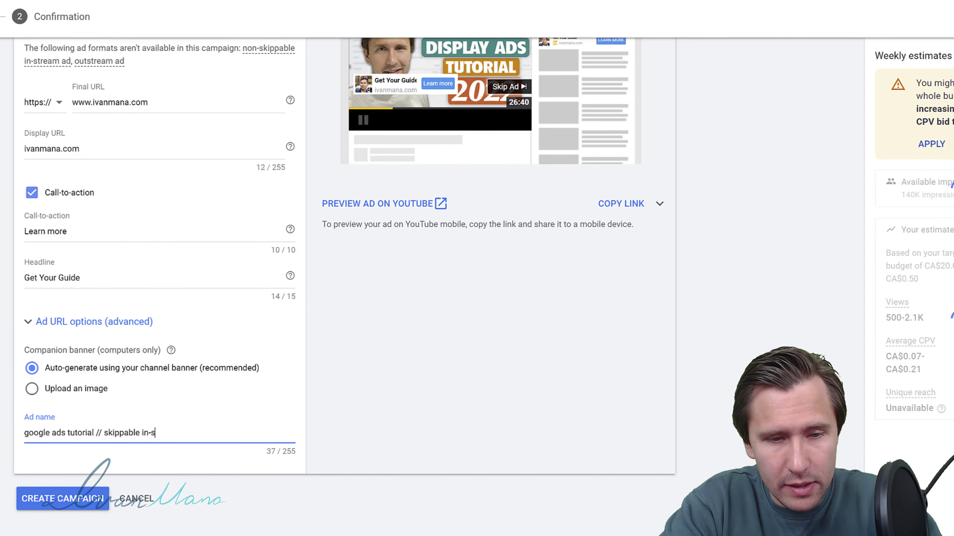
text(tream)
Step: Open the ad's preview on YouTube, pause AdBlock once for the site, and reload the preview page
scroll(476, 314, up, 3)
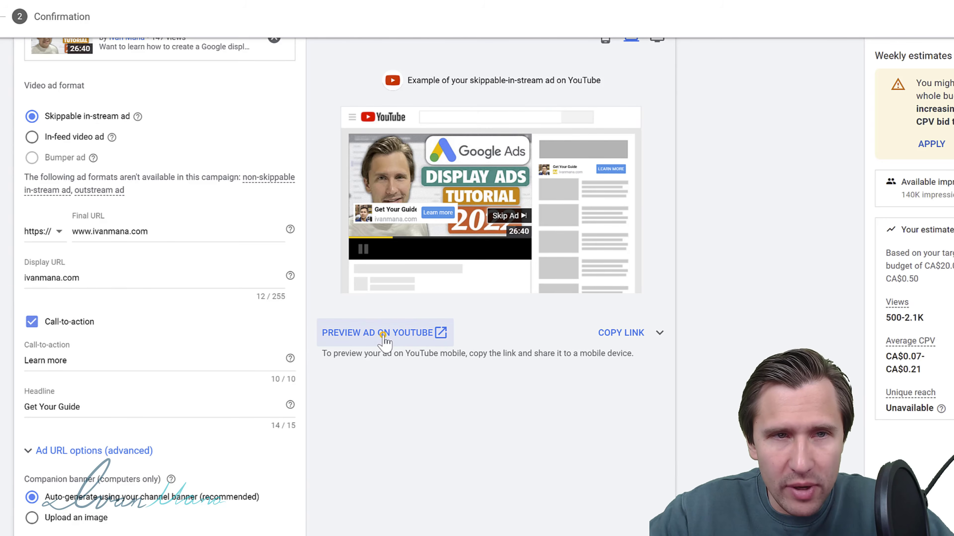
click(384, 340)
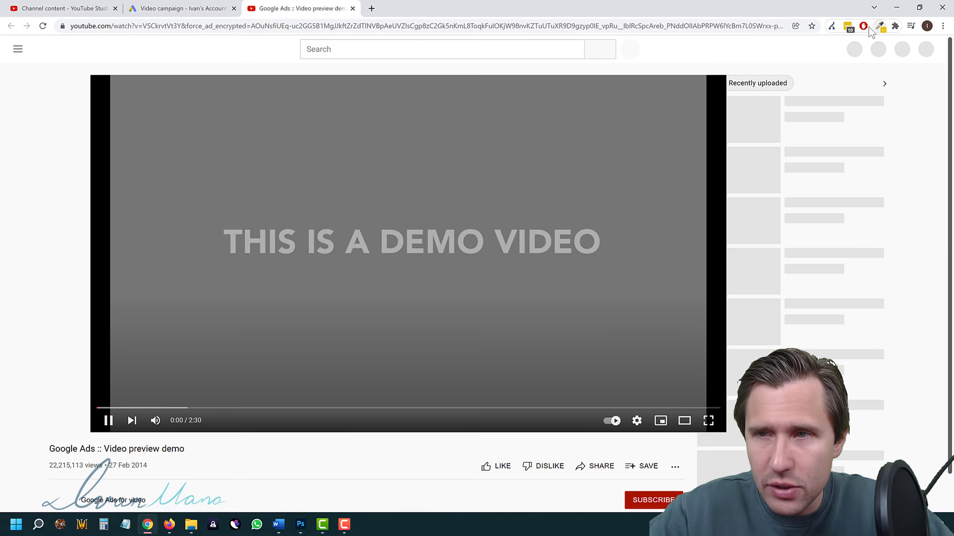
click(863, 27)
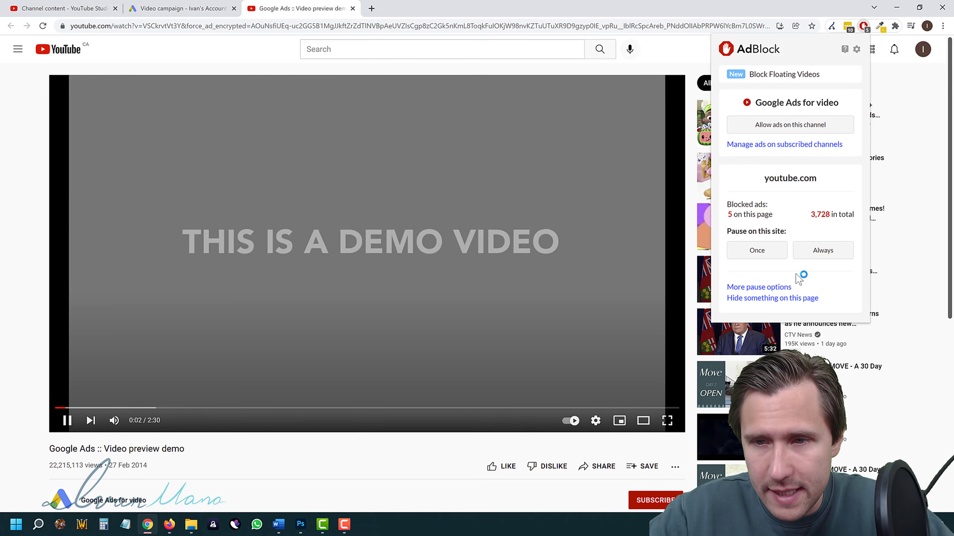
click(757, 250)
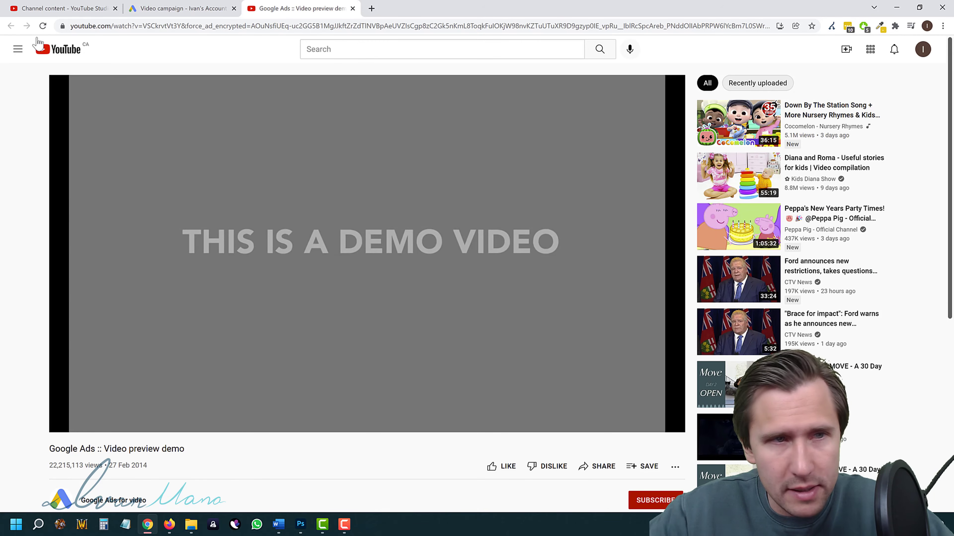
click(43, 26)
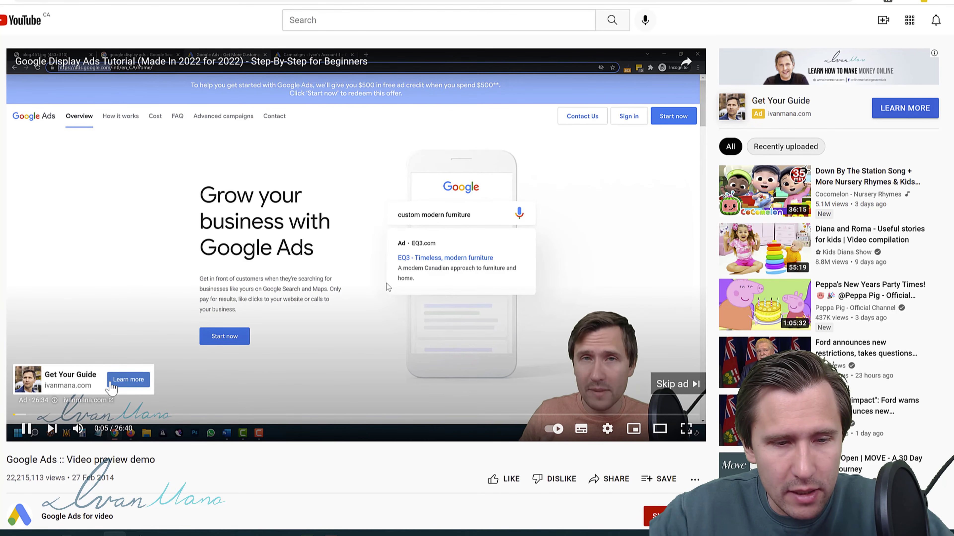
Step: Examine the ad's call-to-action overlay, companion banner and skip option on the YouTube page, and return to the campaign setup
scroll(54, 404, down, 1)
scroll(54, 403, up, 1)
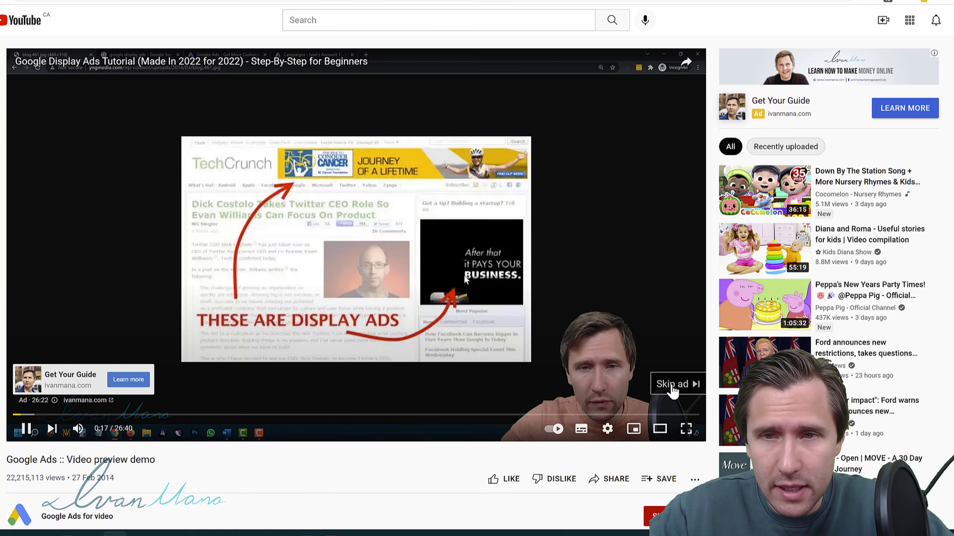
click(671, 385)
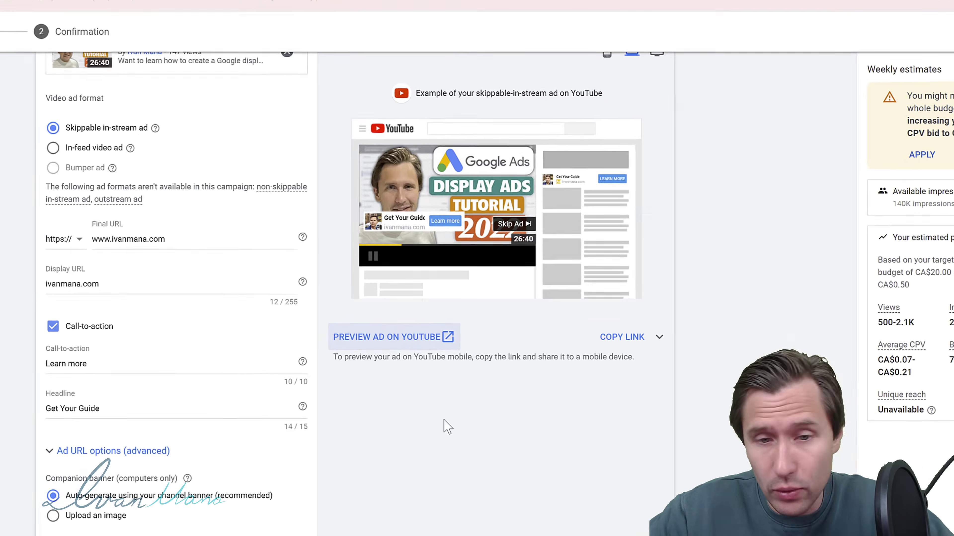
Step: Create the video campaign and continue to its ad groups
scroll(453, 413, down, 3)
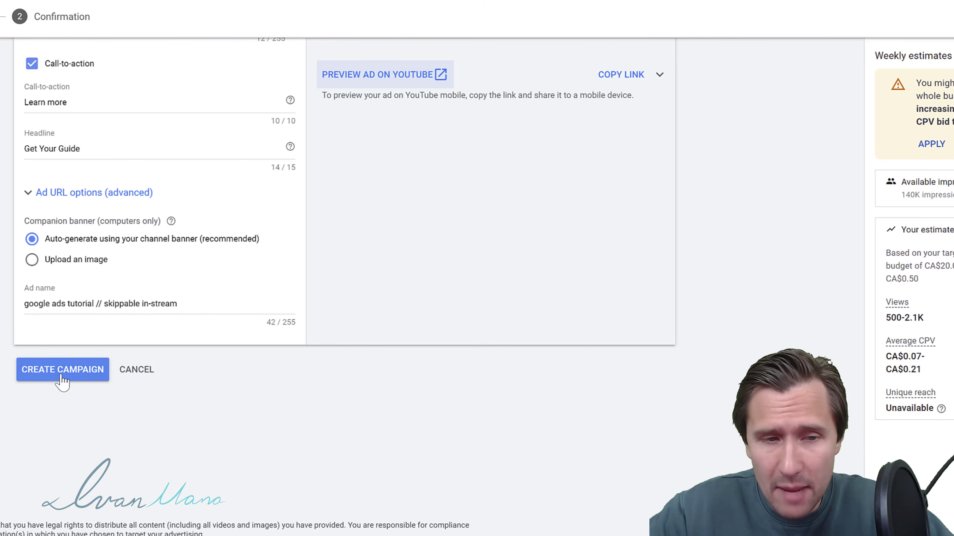
click(58, 370)
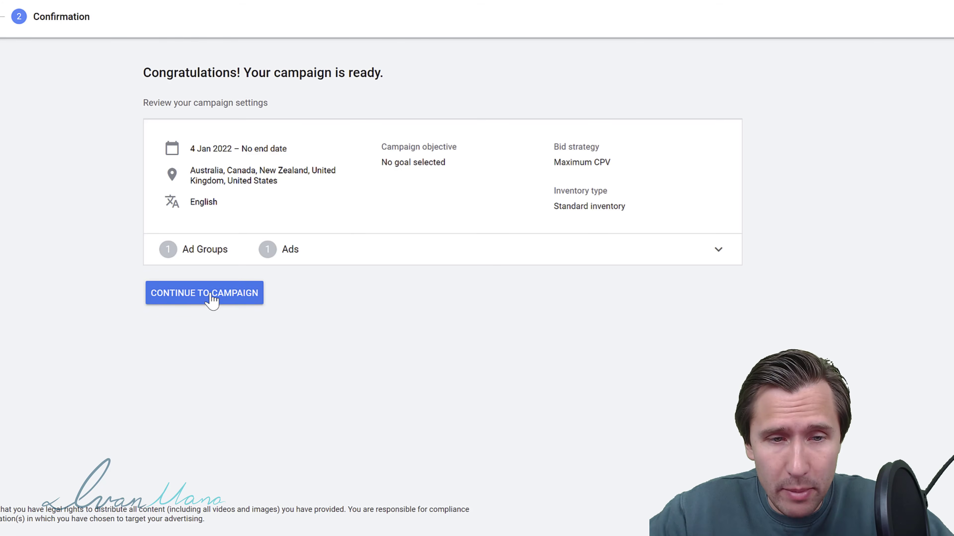
click(211, 294)
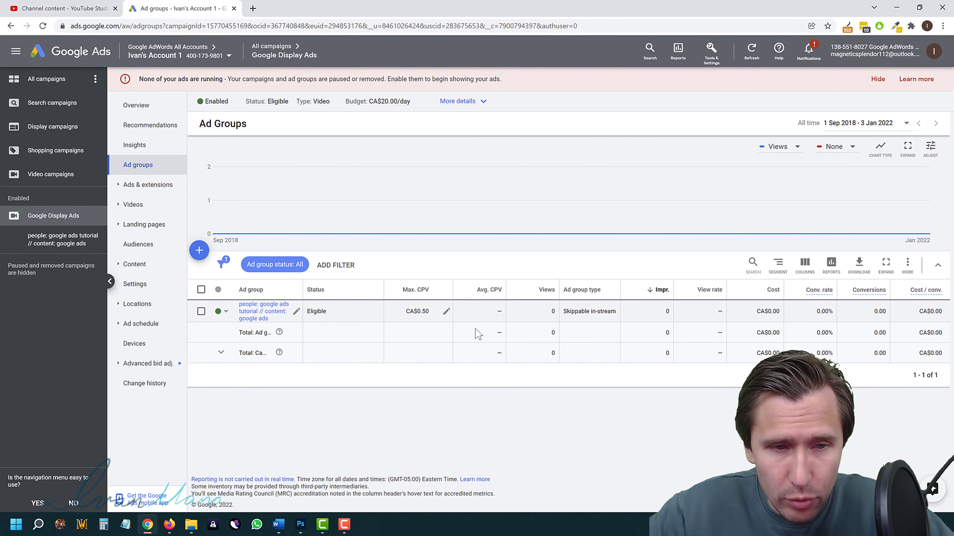
Step: Copy the "people: google ads tutorial // content: google ads" ad group and paste it into the Google Display Ads campaign, running the update in the background
click(201, 311)
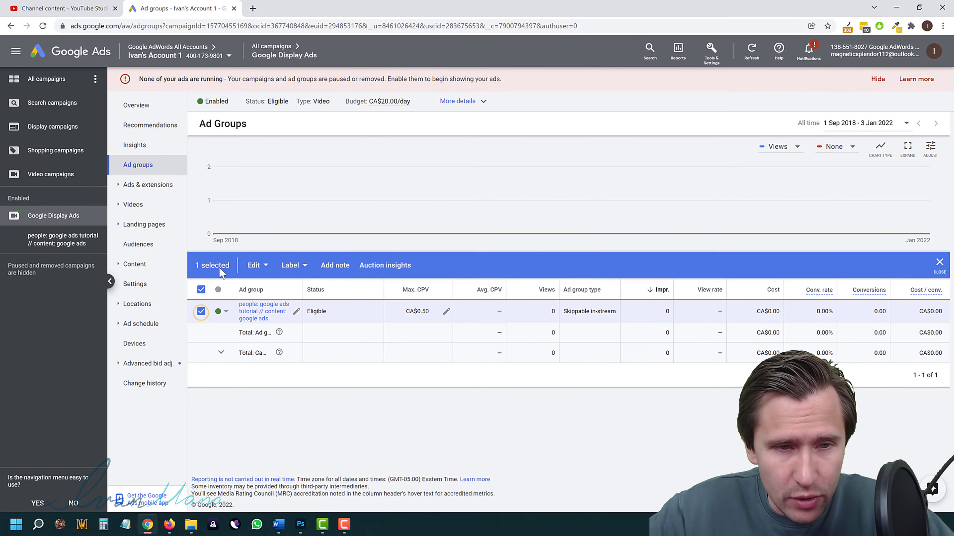
click(262, 268)
click(211, 286)
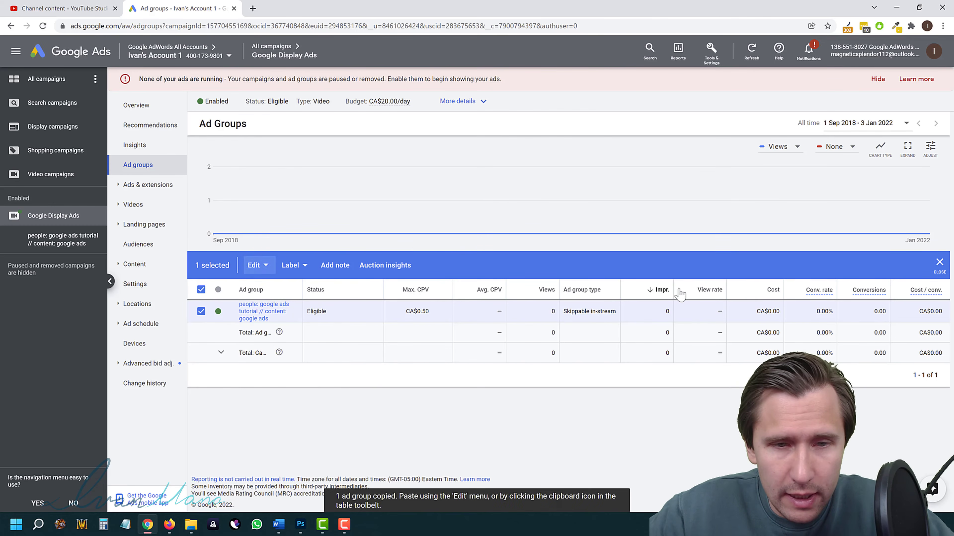
click(939, 263)
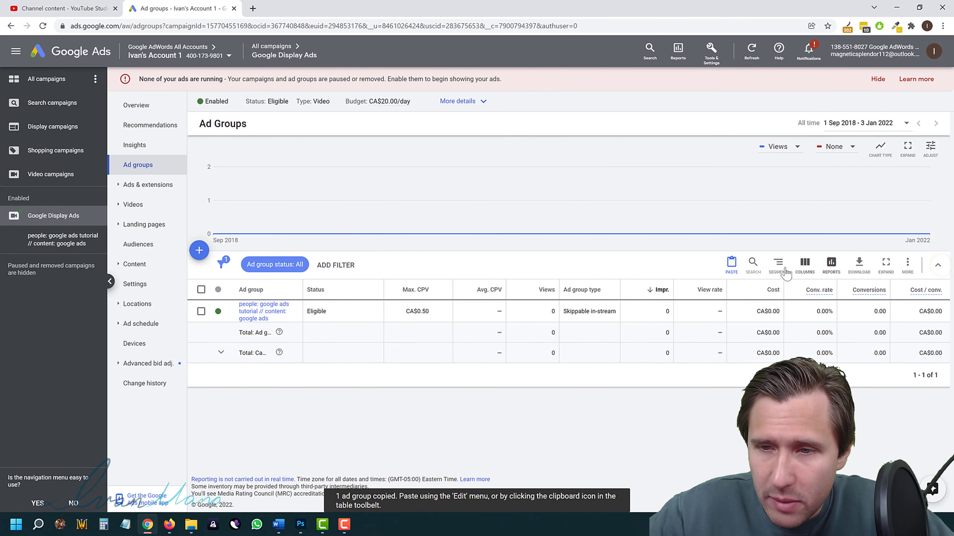
click(742, 267)
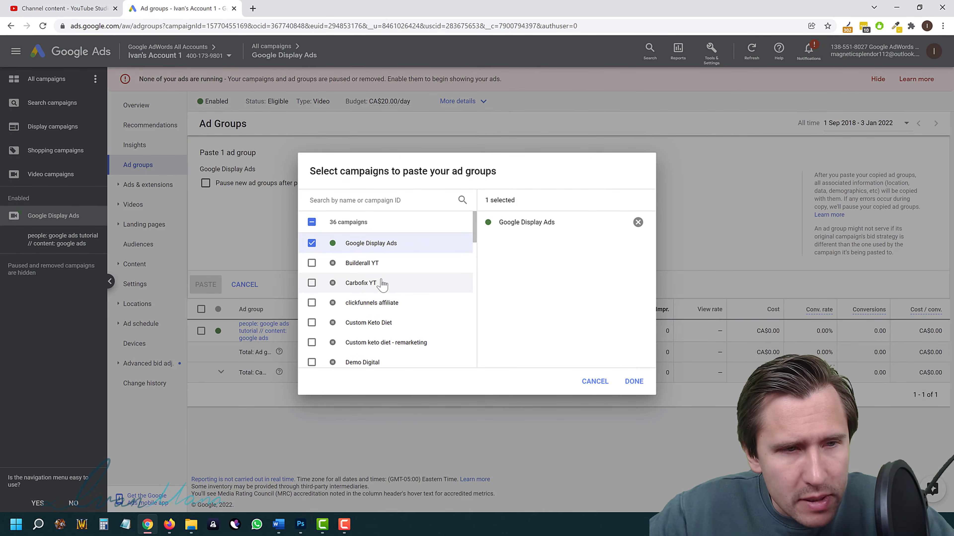
click(633, 382)
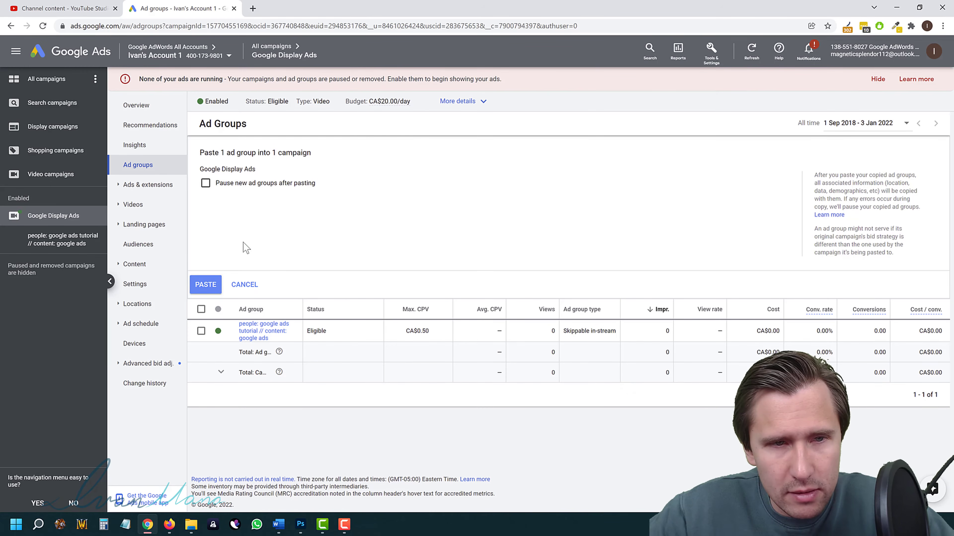
click(210, 284)
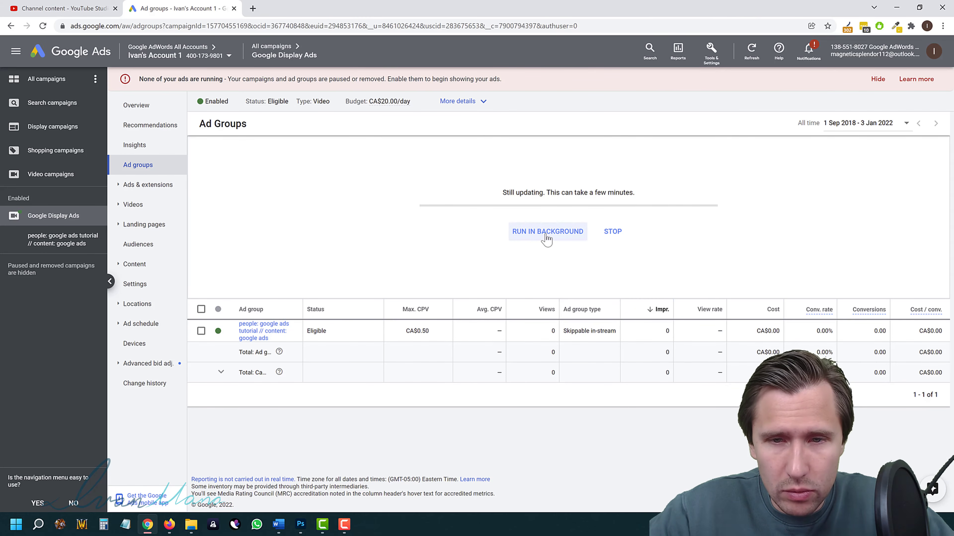
click(529, 230)
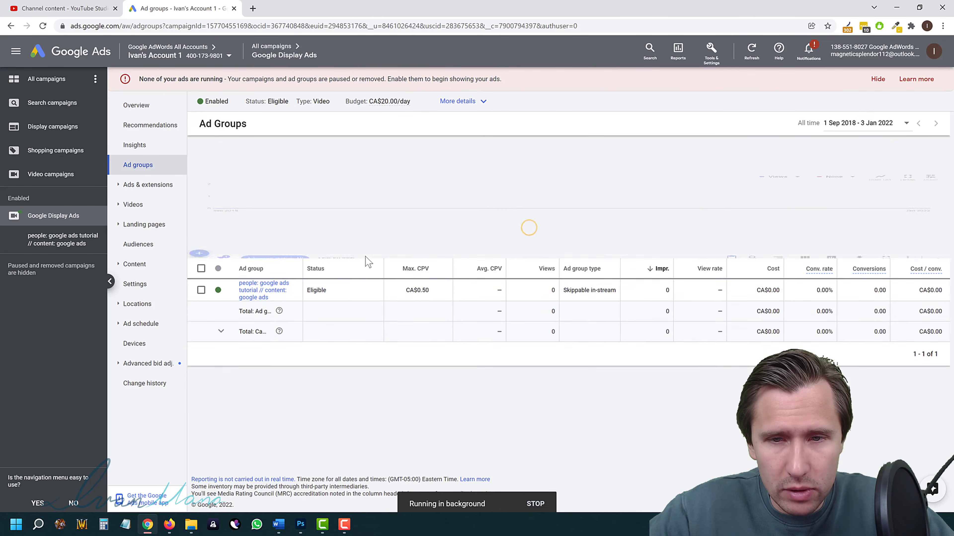
Step: Examine the campaign's ads and what editing the skippable in-stream ad involves, and cancel the edit
click(138, 185)
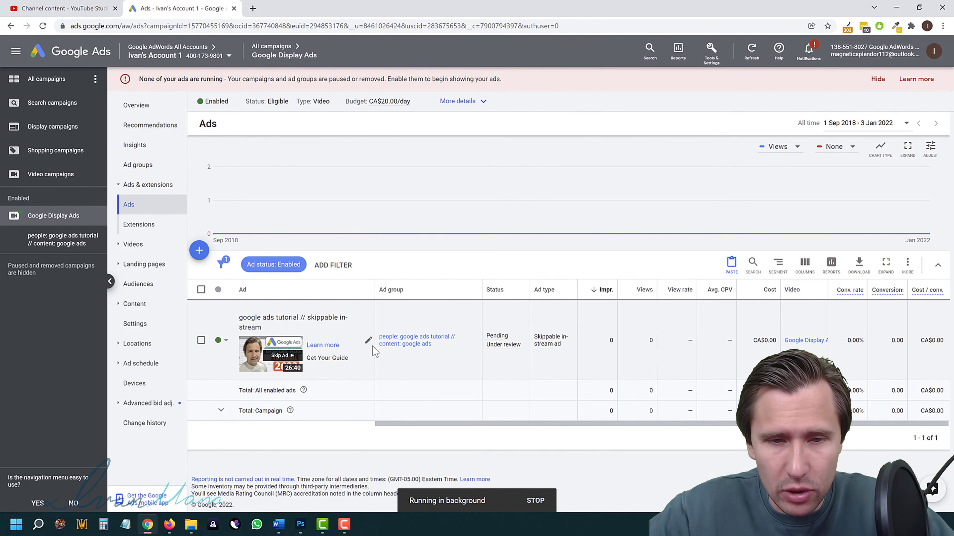
click(367, 343)
click(380, 344)
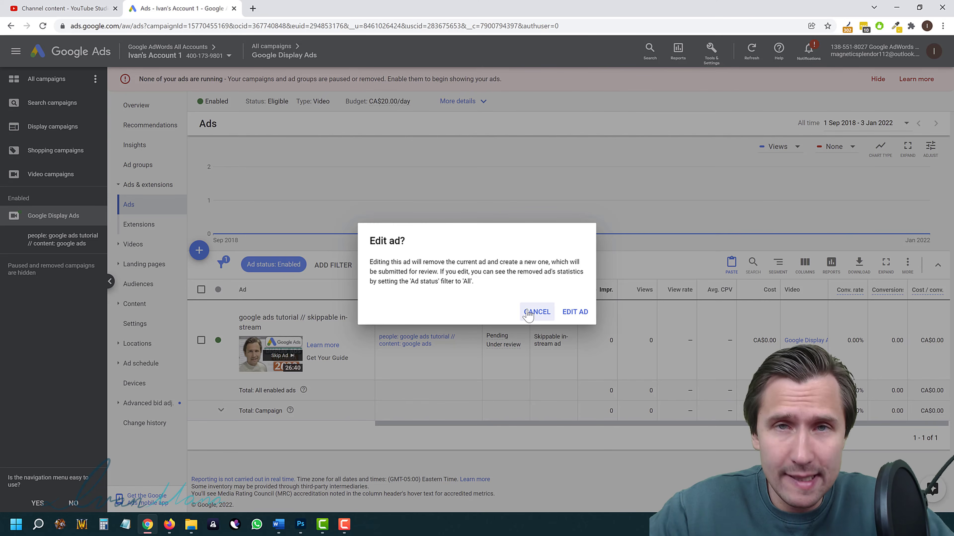
click(537, 312)
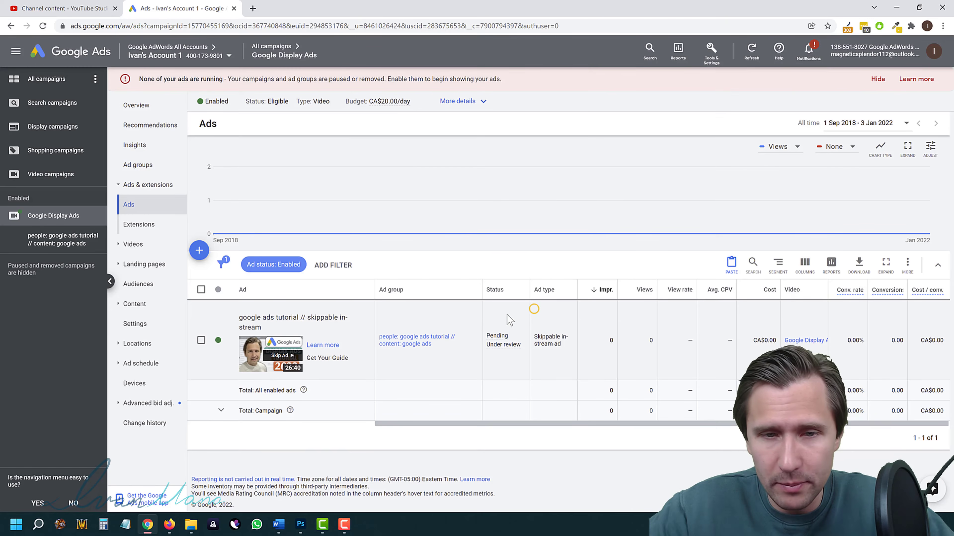
Step: View the ad analytics of the campaign's Google Display Ads Tutorial video
click(142, 248)
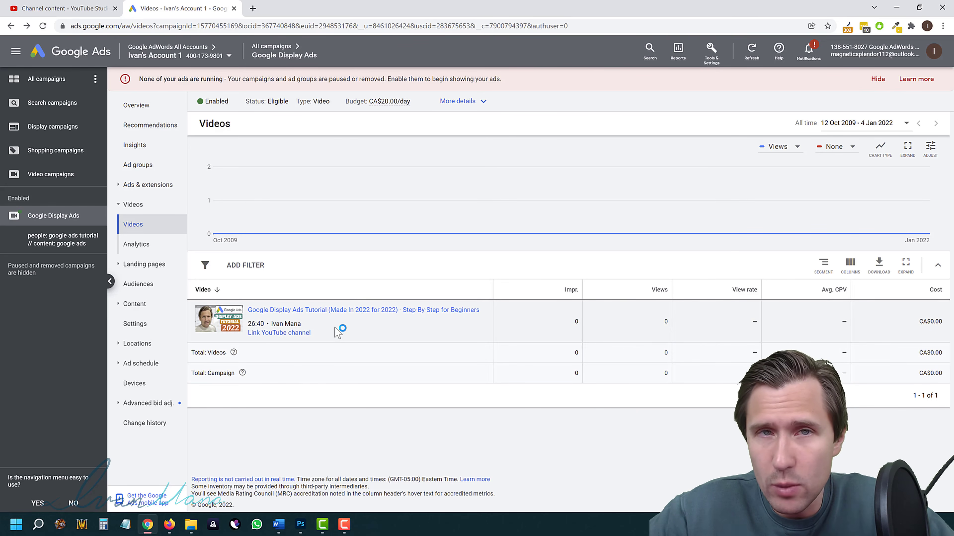
click(310, 310)
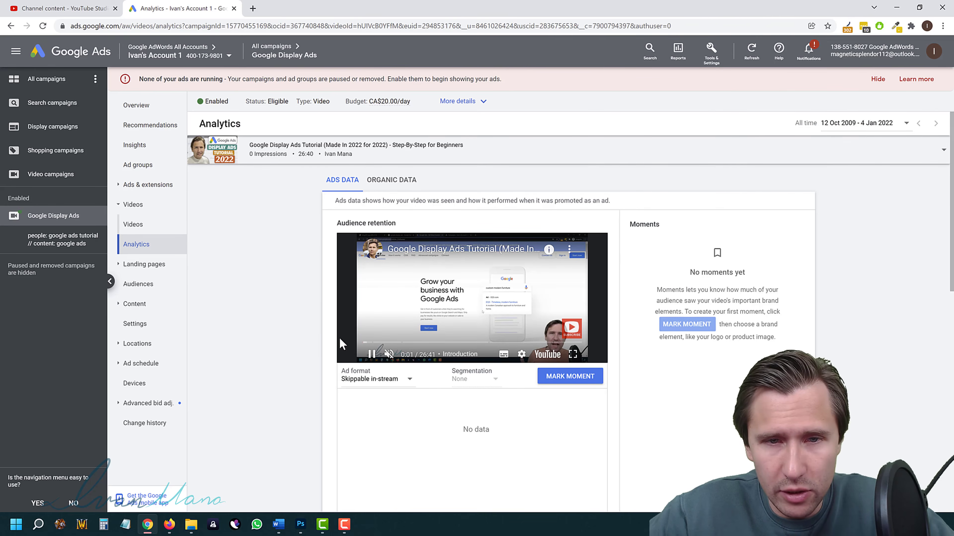
Step: Review the campaign's video analytics, audiences, content topics, display/video keywords and placements
scroll(339, 338, down, 5)
scroll(434, 347, up, 4)
scroll(279, 338, up, 3)
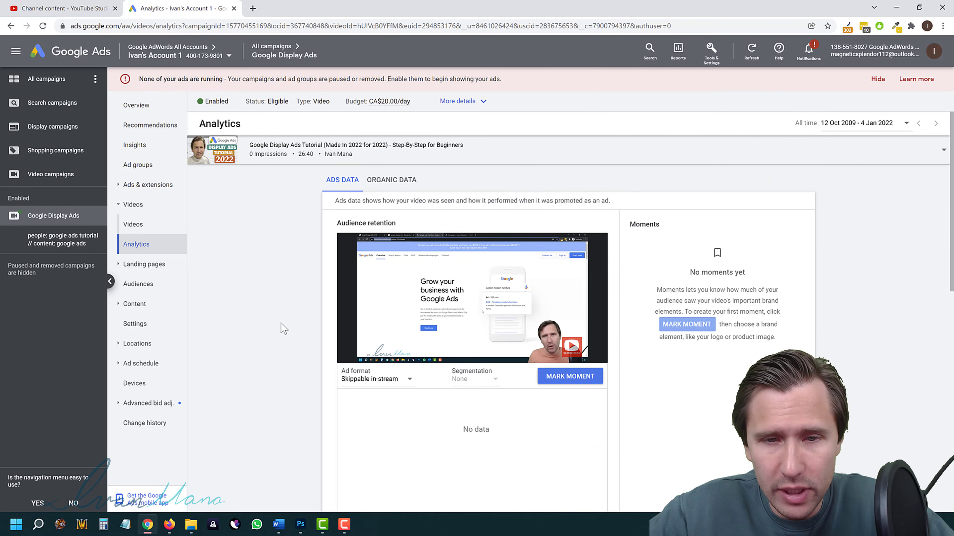
click(139, 285)
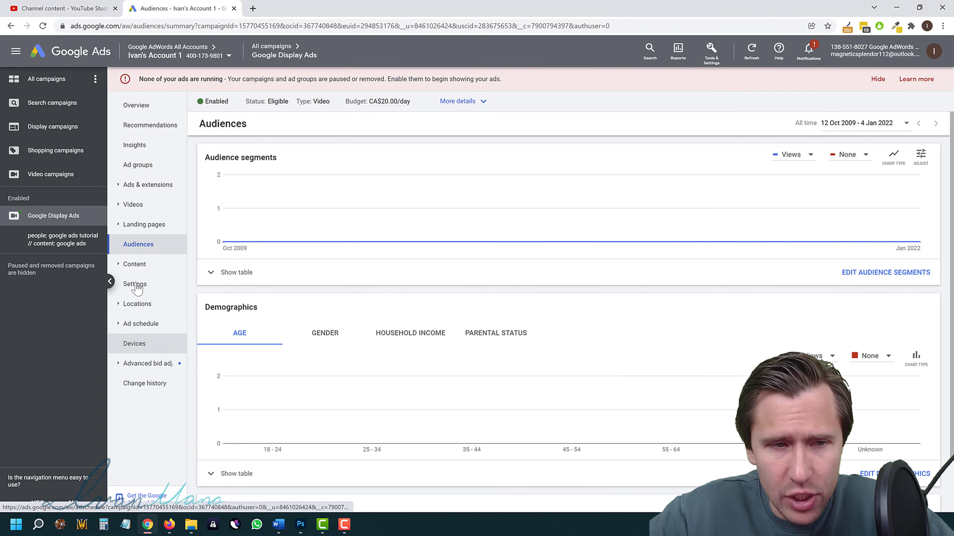
click(150, 266)
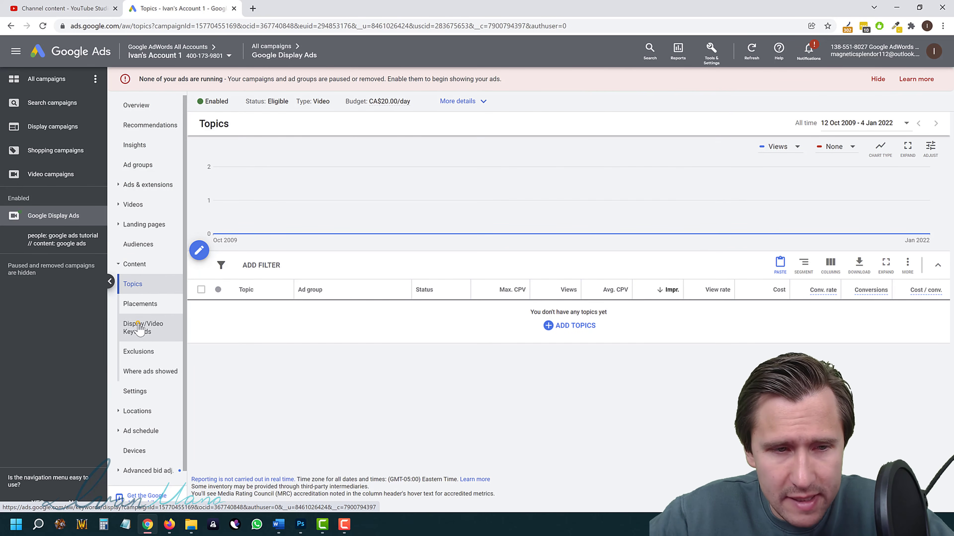
click(143, 336)
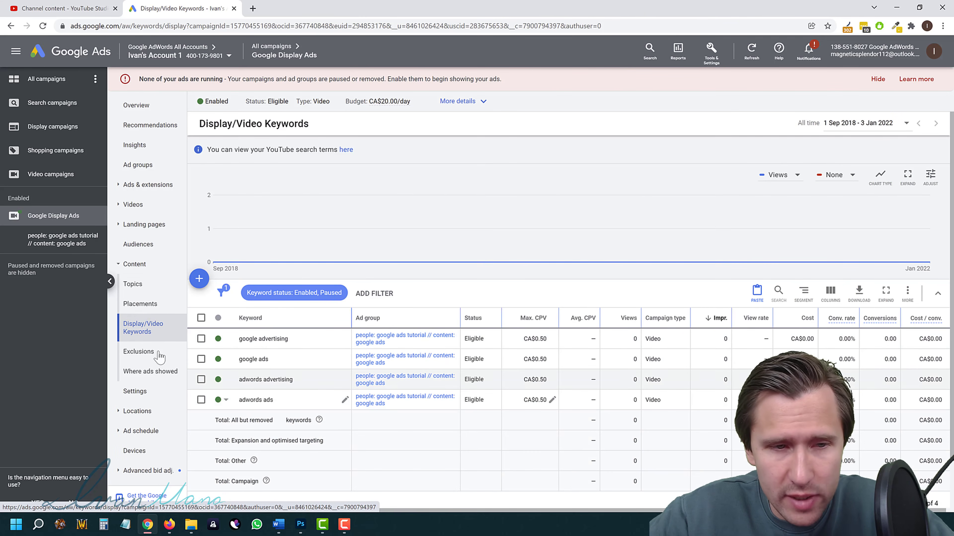
click(140, 305)
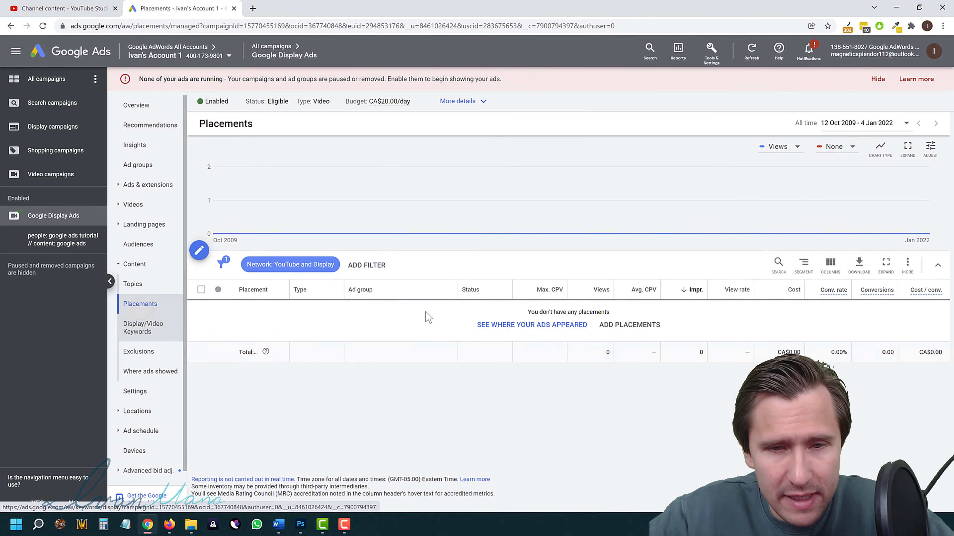
Step: Examine the placement options for the "people: google ads tutorial // content: google ads" ad group and cancel the edit
click(199, 250)
click(243, 108)
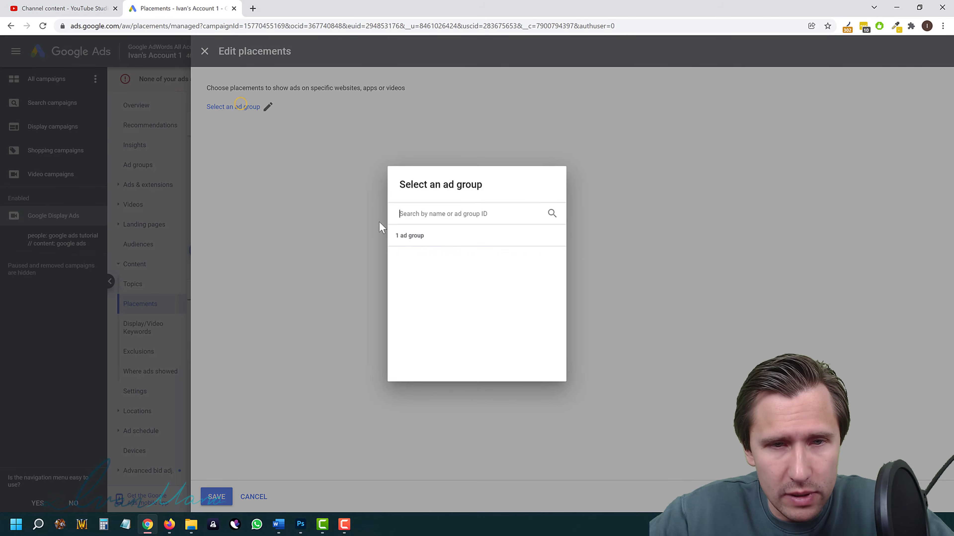
click(452, 257)
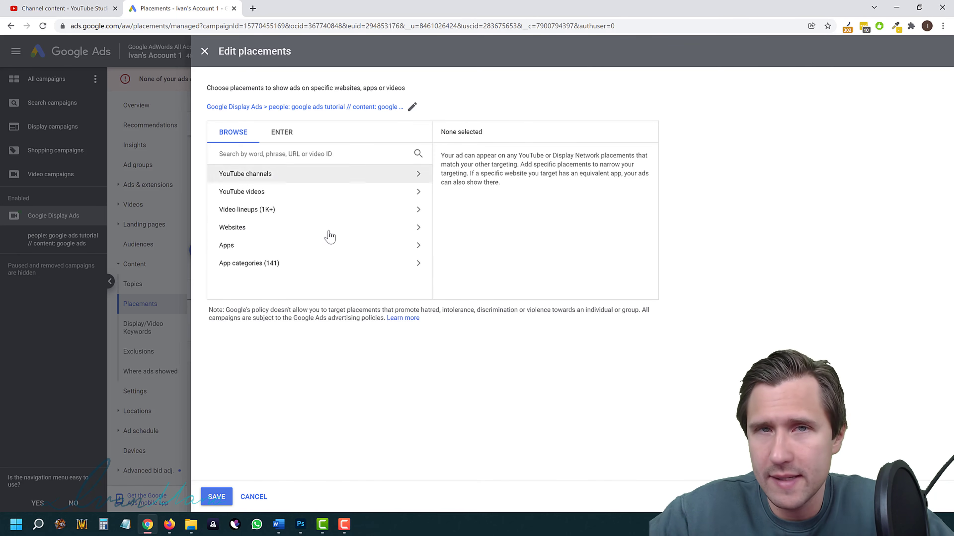
click(254, 497)
Step: Refresh the campaign's ad groups, then copy the "people: google ads tutorial // content: google ads" ad group and paste it into the same campaign
click(139, 166)
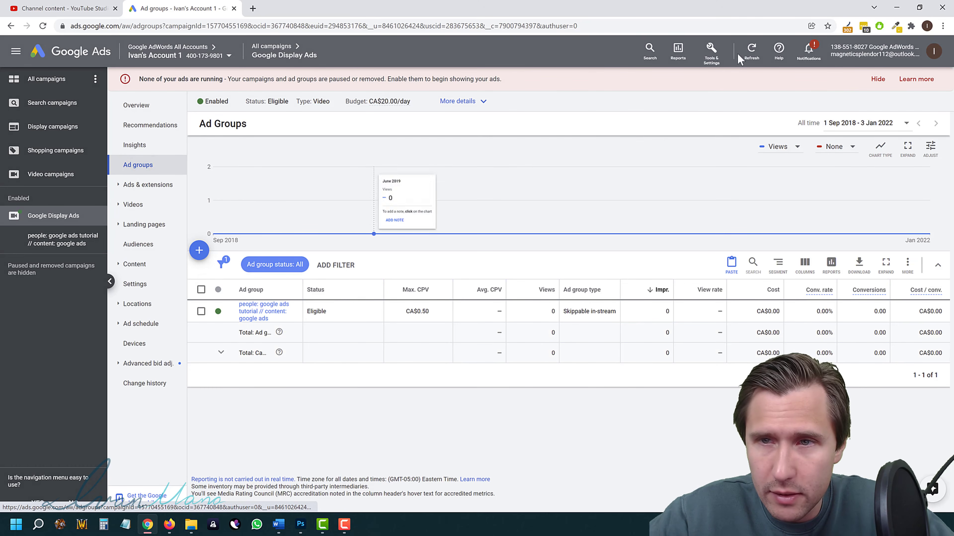
click(751, 50)
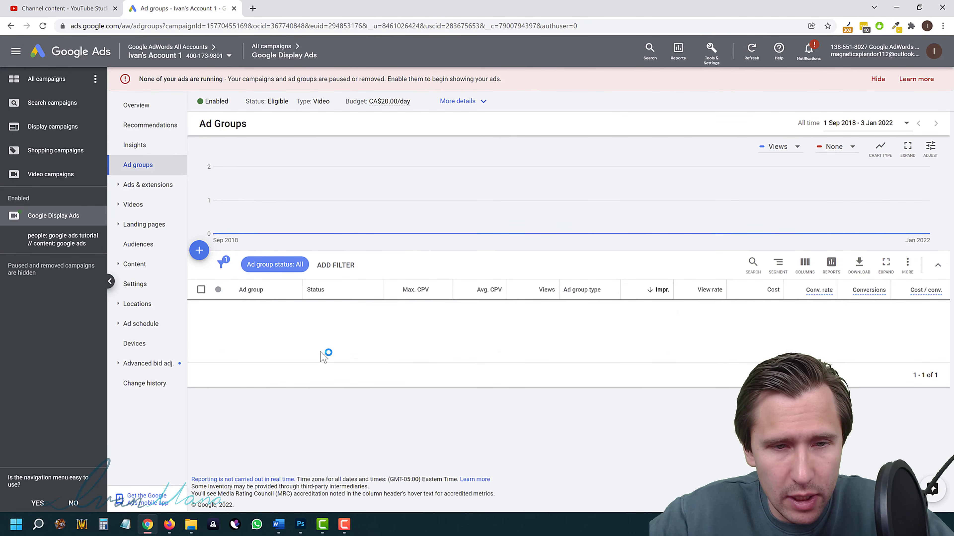
click(201, 311)
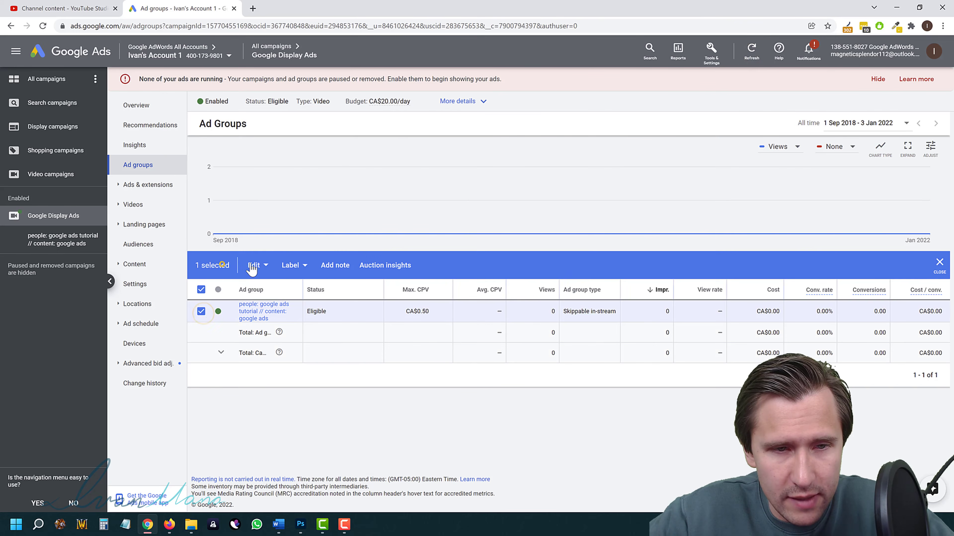
click(254, 265)
click(208, 284)
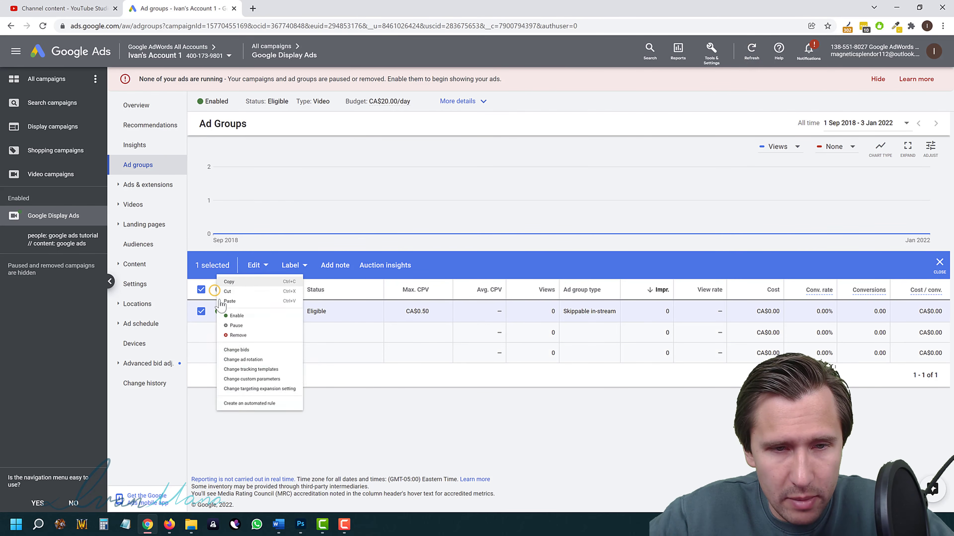
click(201, 289)
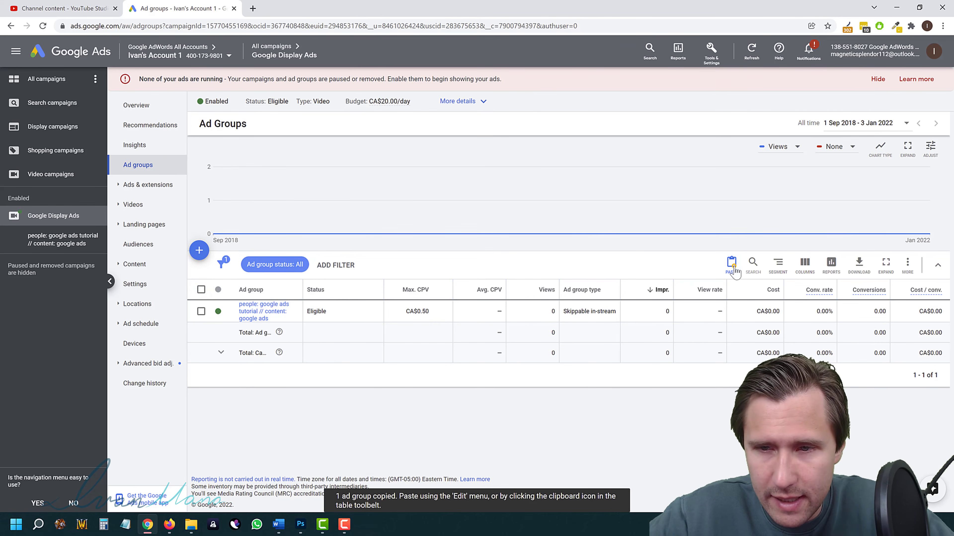
click(732, 265)
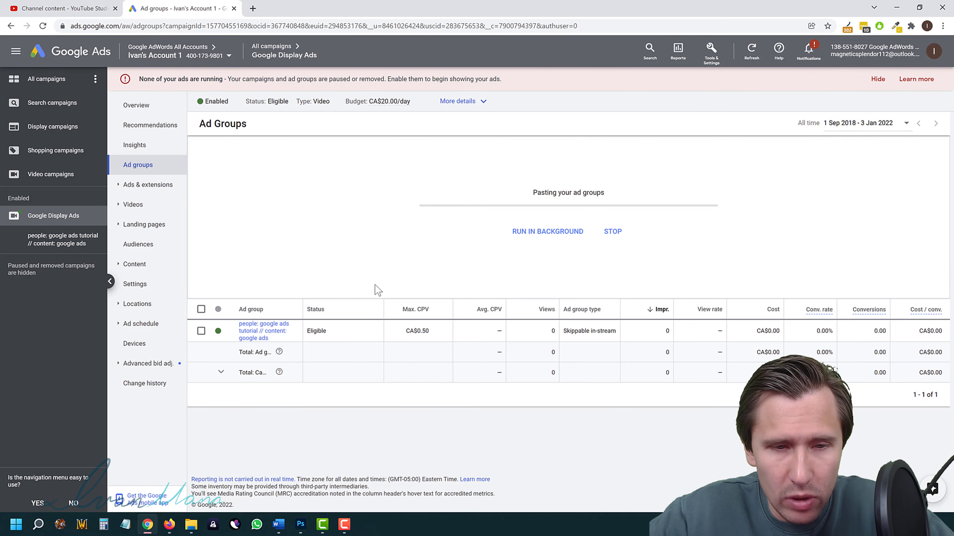
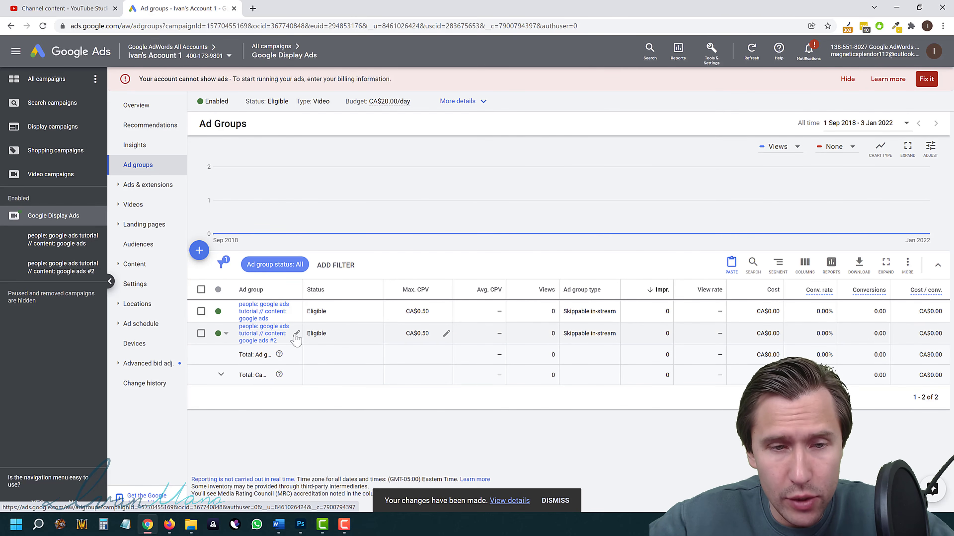
Step: Edit the audience segments of the duplicated #2 ad group and remove the "google ads tutorial" custom segment
click(265, 335)
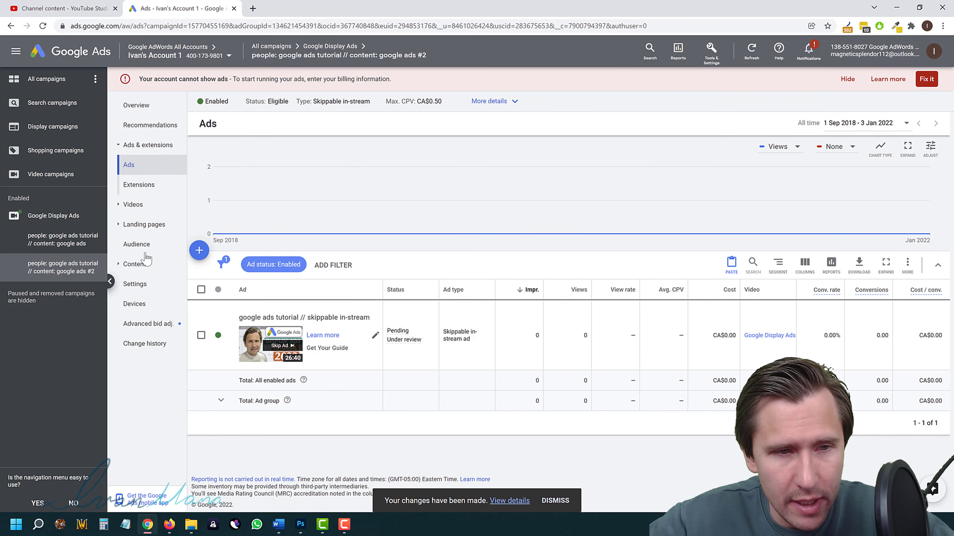
click(139, 245)
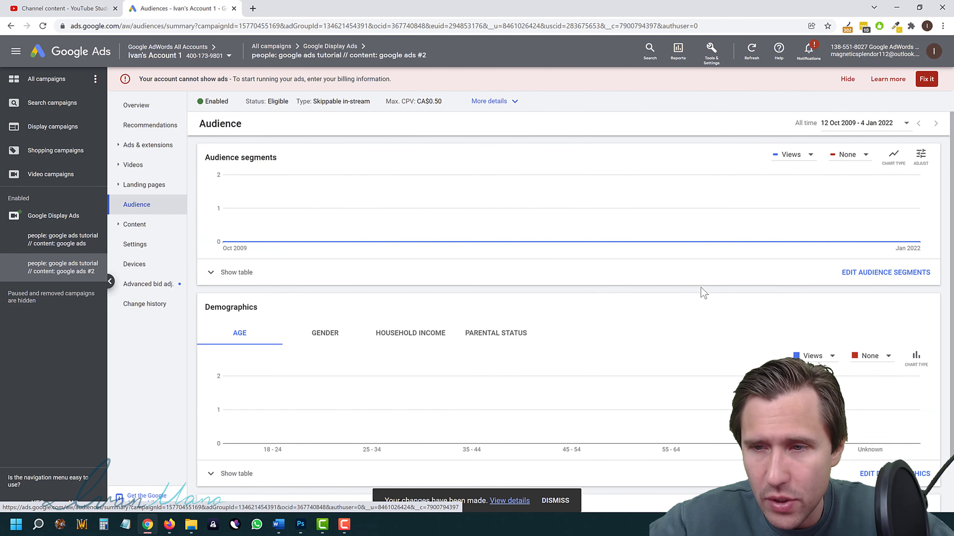
scroll(702, 293, down, 2)
scroll(704, 299, up, 2)
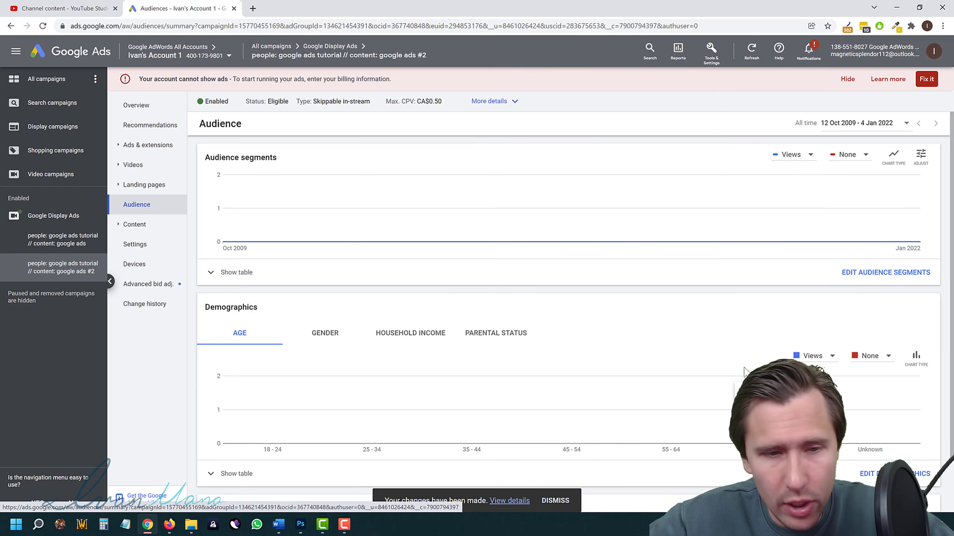
click(878, 273)
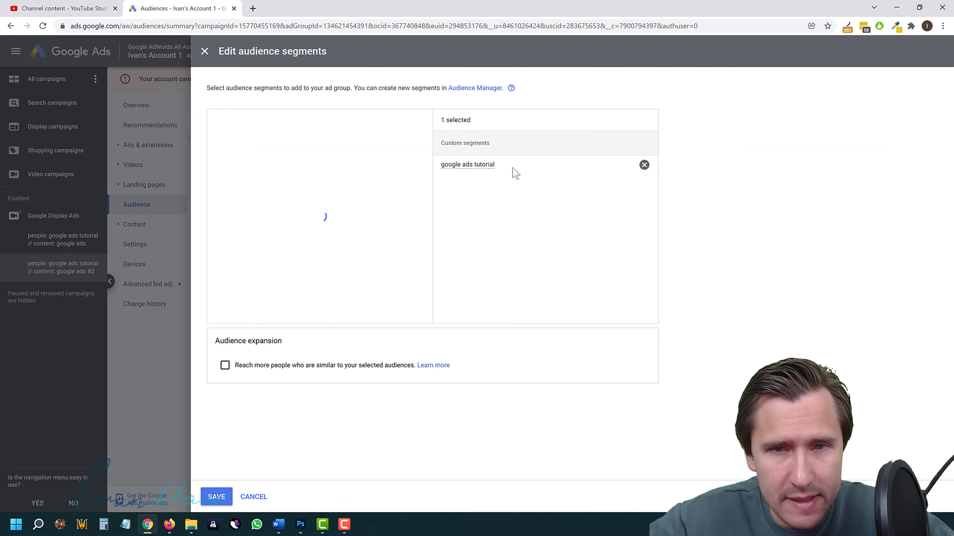
click(644, 165)
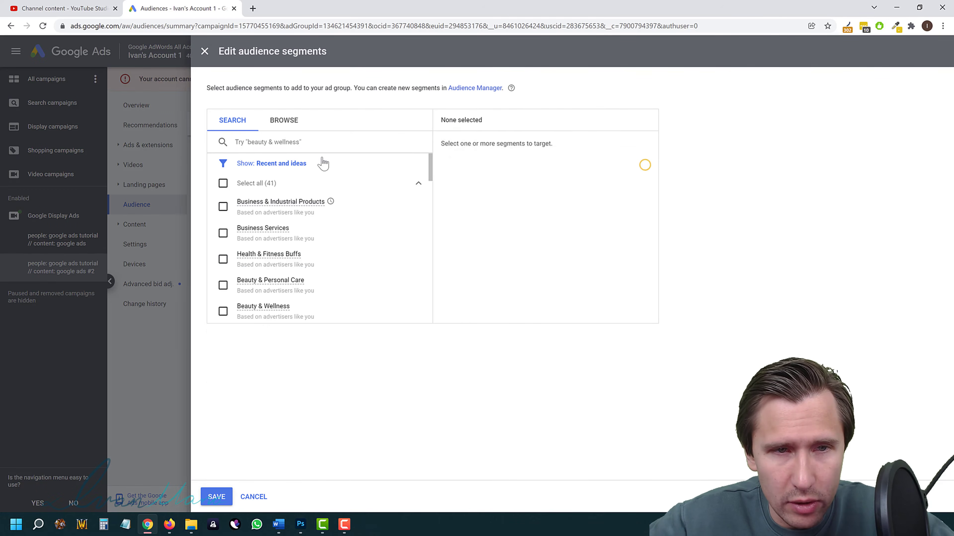
Step: Browse the affinity segments, search for "google ads", add the in-market Google Advertising segment and save the audience
click(284, 121)
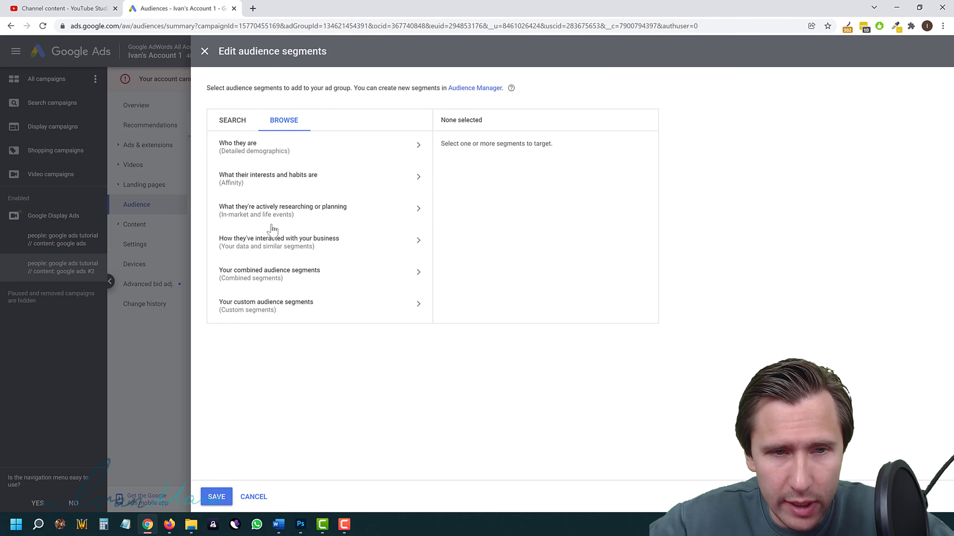
click(261, 183)
scroll(330, 211, down, 2)
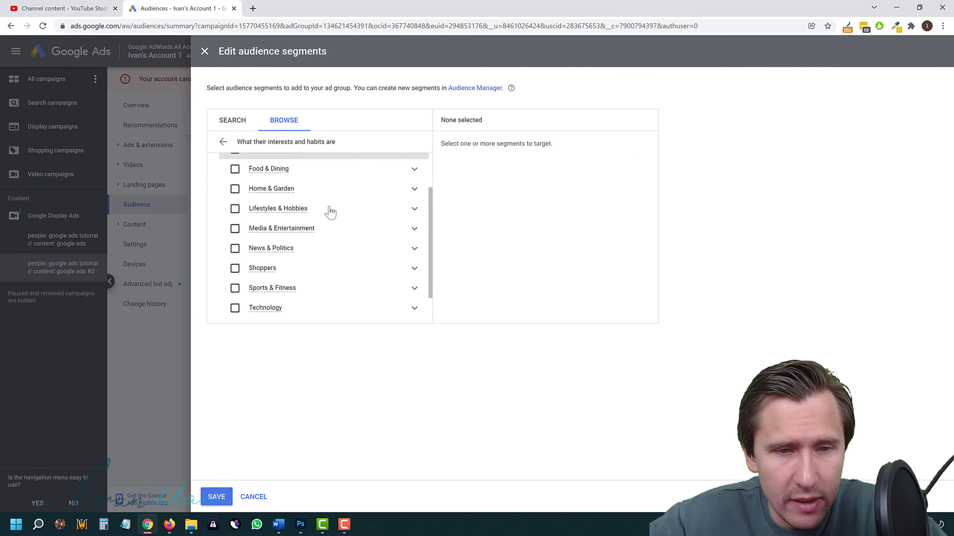
scroll(293, 156, up, 2)
click(234, 121)
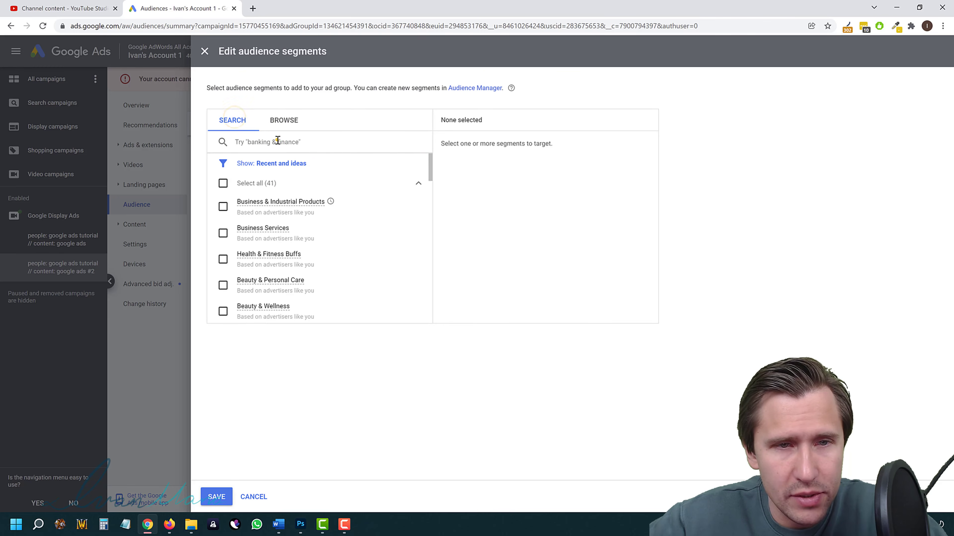
text(google)
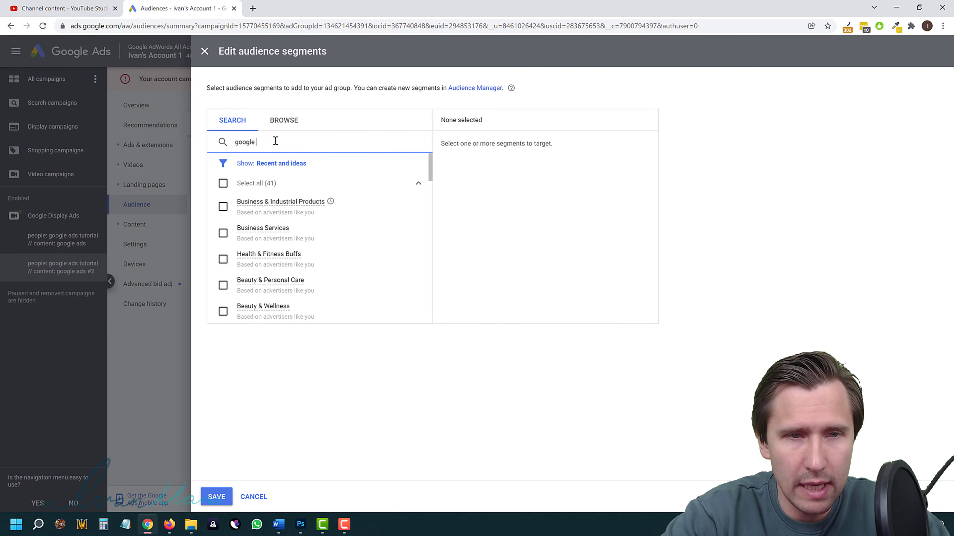
text( ads)
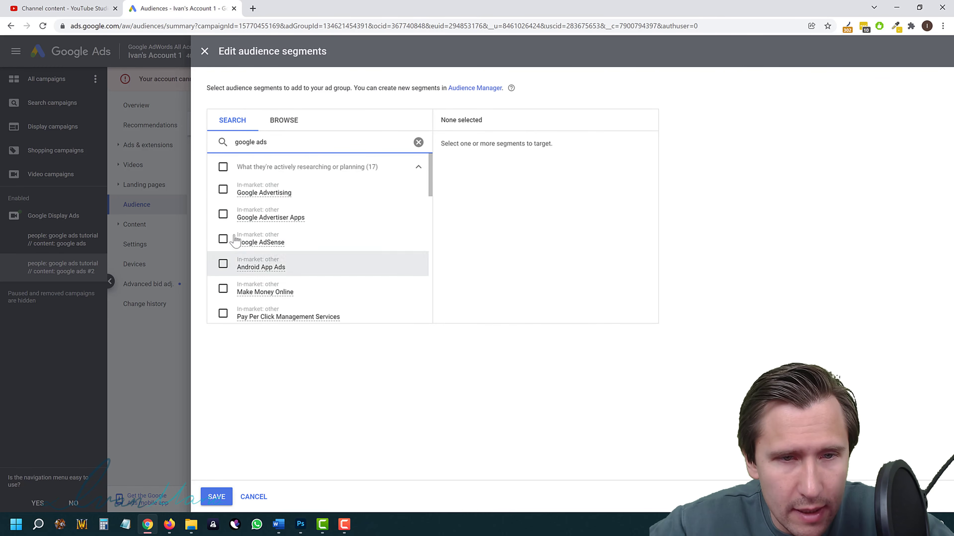
click(227, 191)
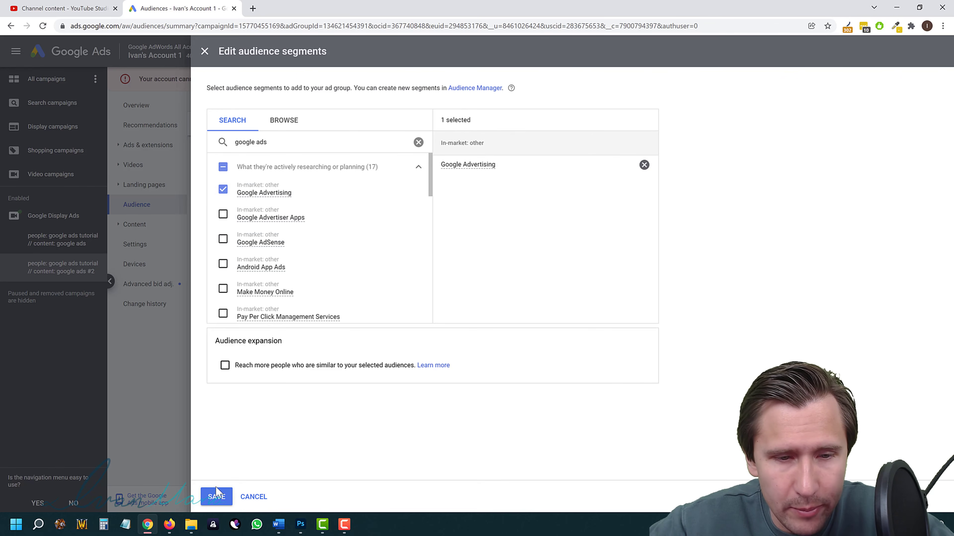
click(222, 493)
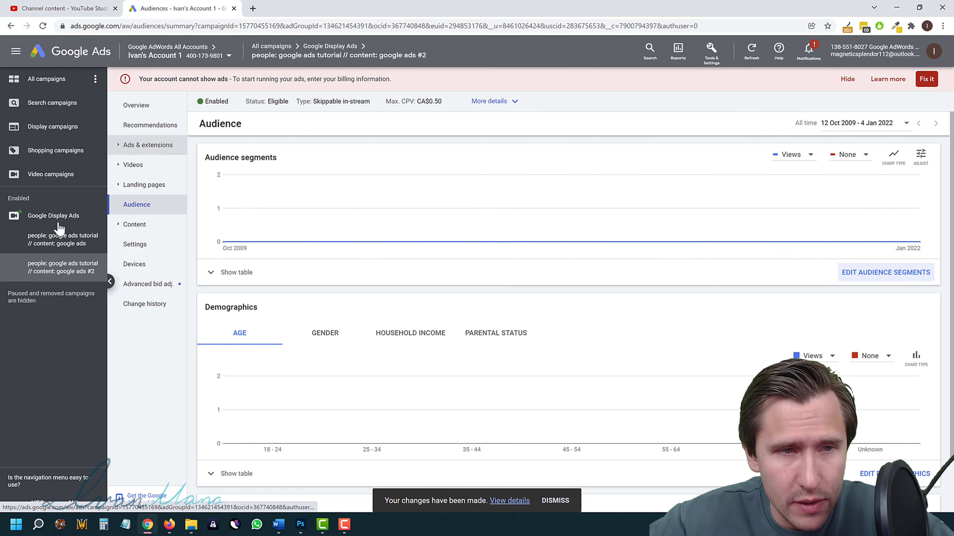
Step: Remove all four display/video keywords from the duplicated #2 ad group
click(143, 226)
click(144, 231)
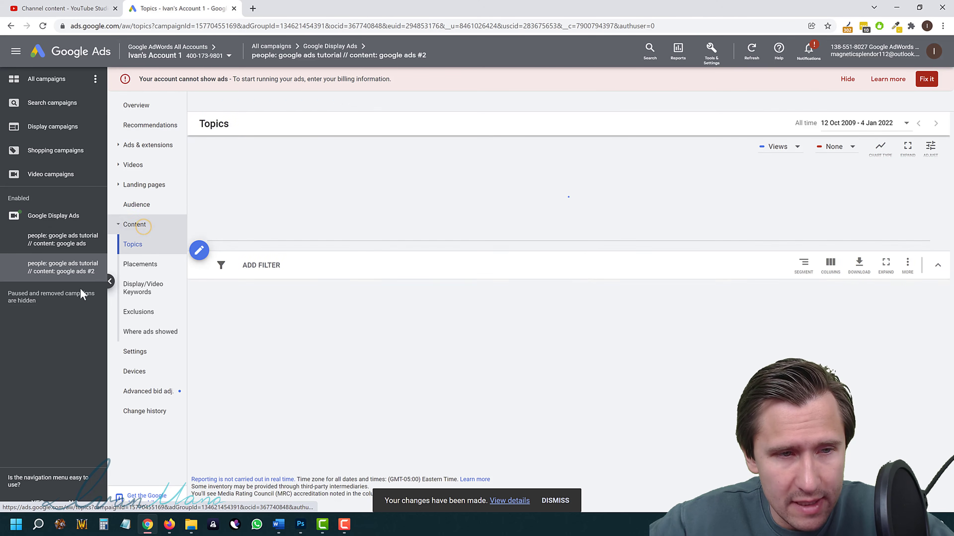
click(143, 287)
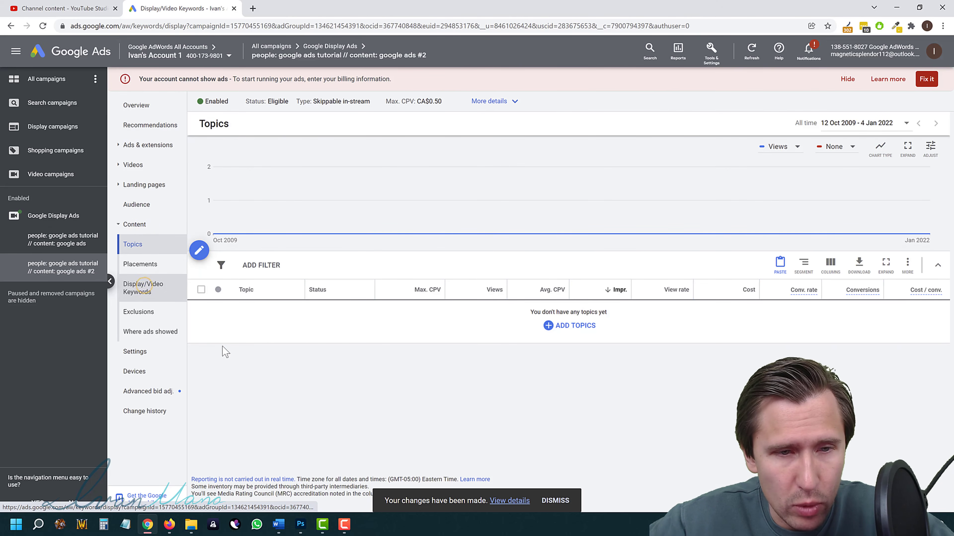
click(201, 339)
click(201, 318)
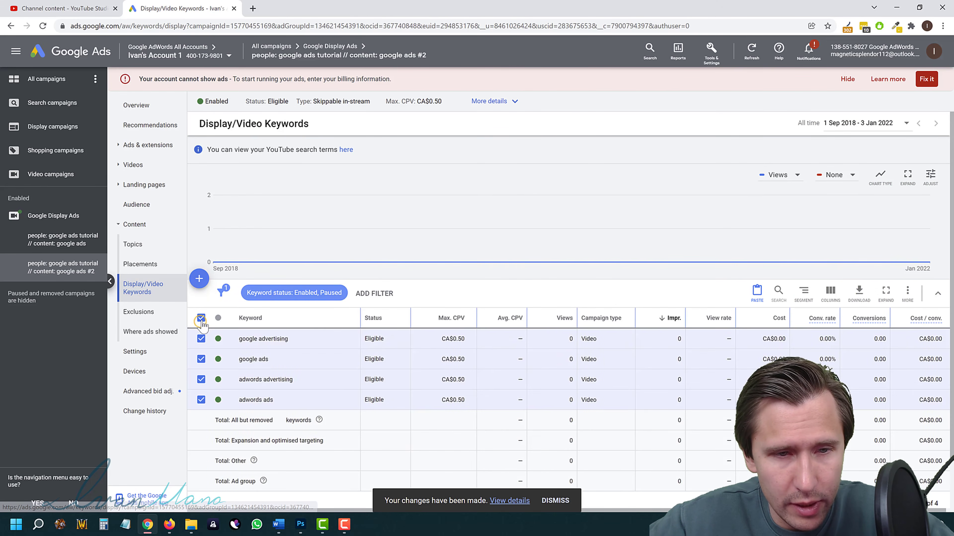
click(283, 292)
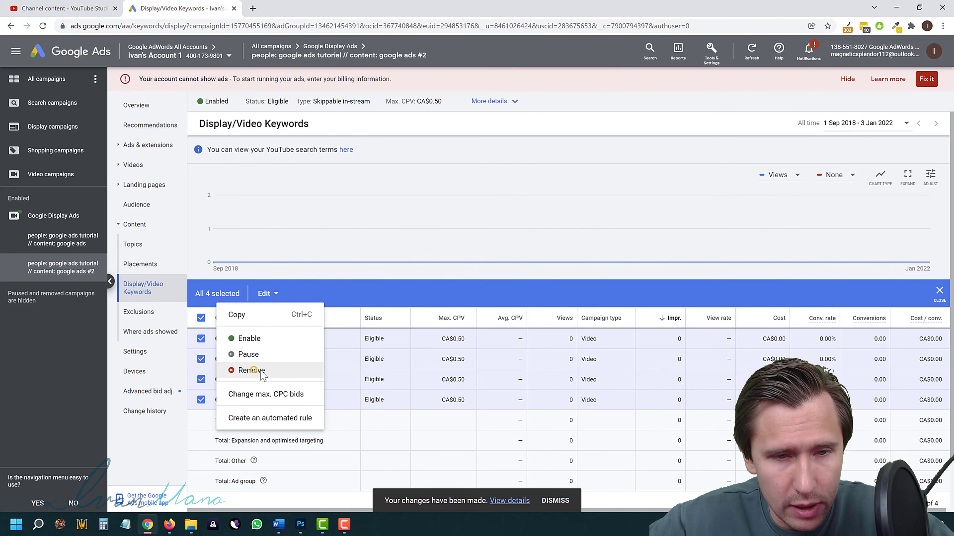
click(253, 367)
click(560, 305)
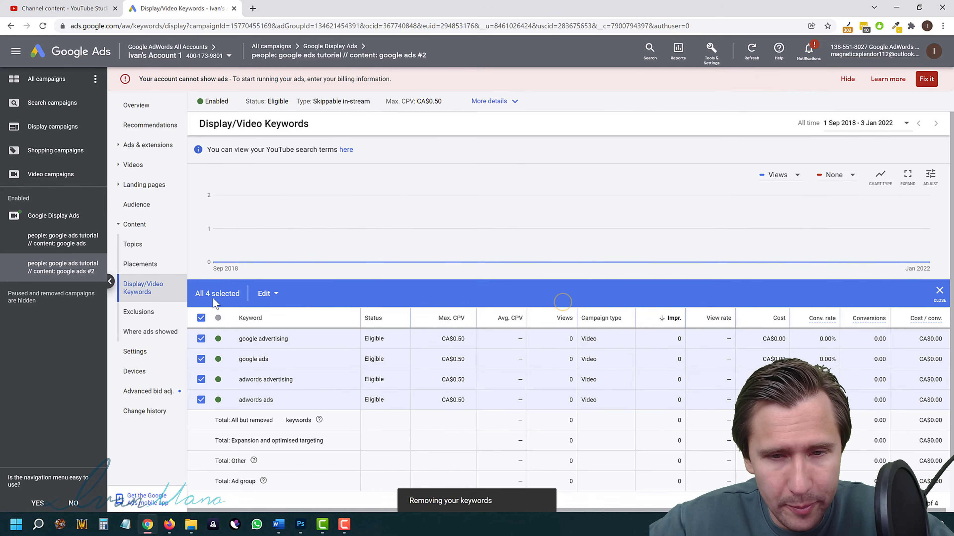
Step: Rename the campaign's duplicated #2 ad group as "people: google ads", and revise the name to "people: affinity - google ads"
click(58, 222)
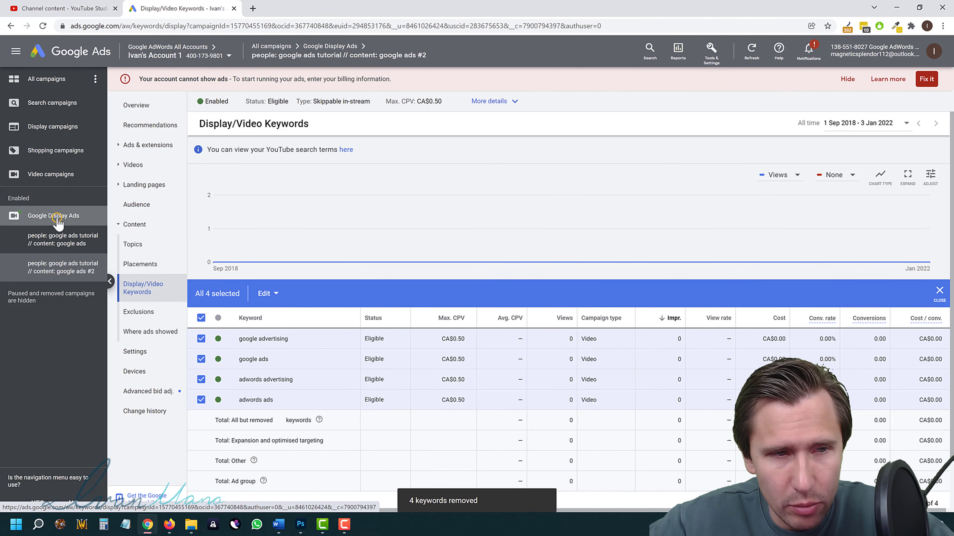
click(139, 165)
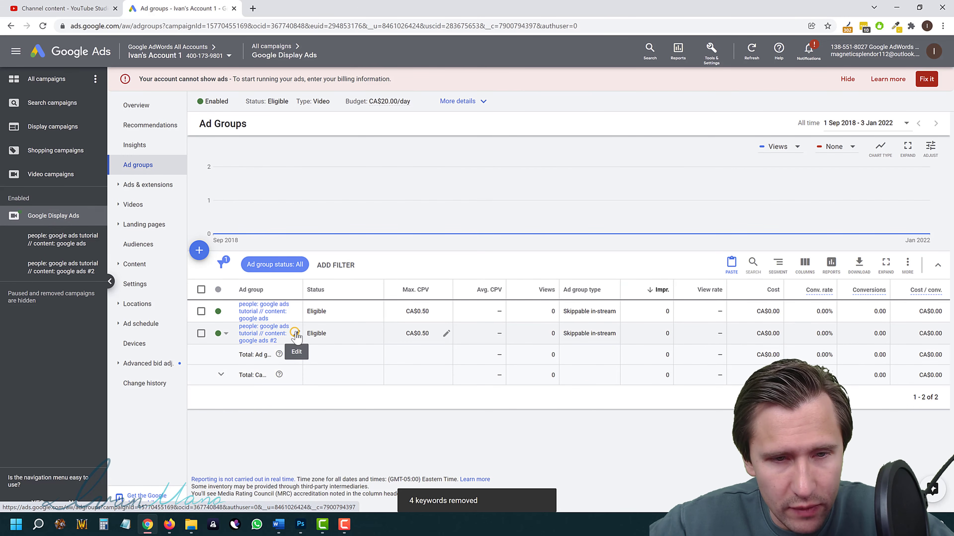
click(295, 333)
click(259, 346)
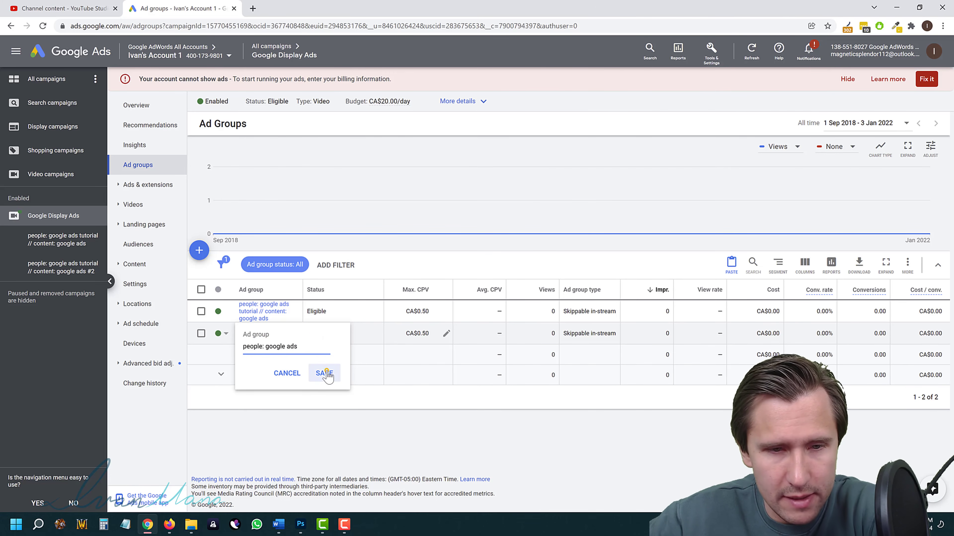
click(297, 336)
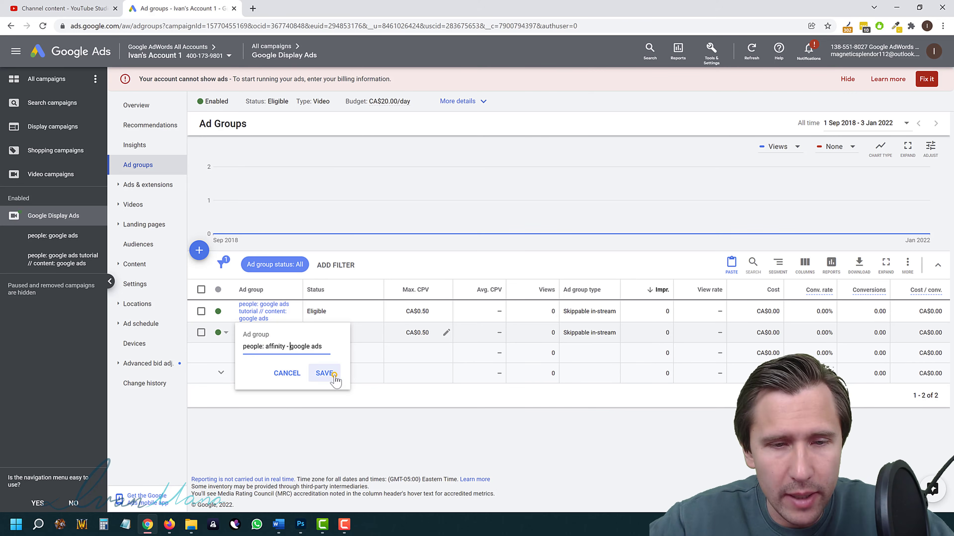
Step: Save the duplicated ad group's new name, "people: affinity - google ads"
click(325, 374)
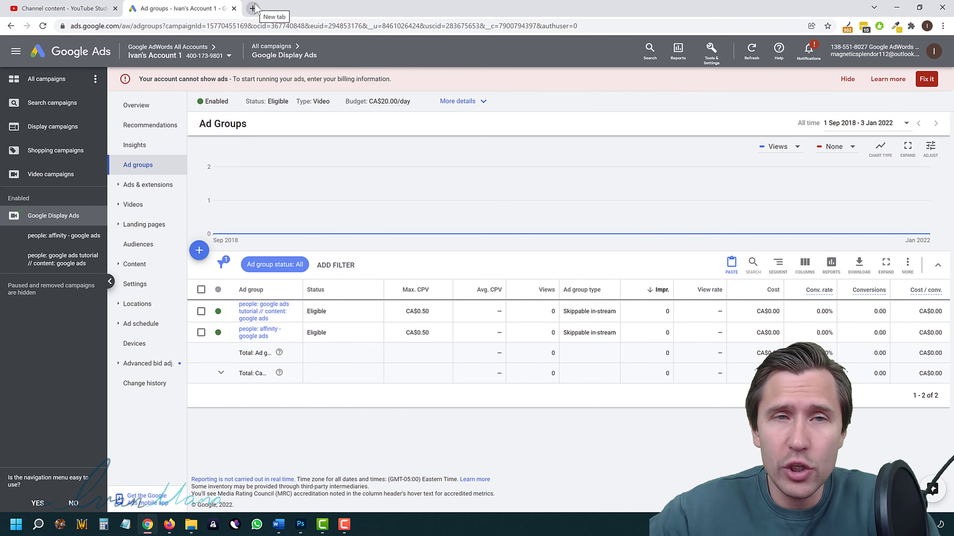
Step: Open the account owner's YouTube channel in a new browser tab and look through its uploaded videos
text(youtube.com/)
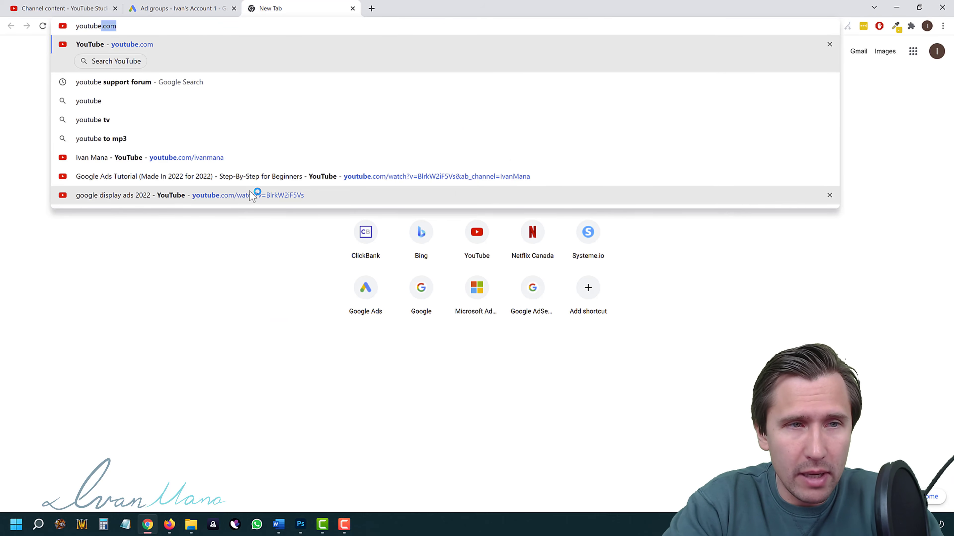
text(ivanmana)
key(Return)
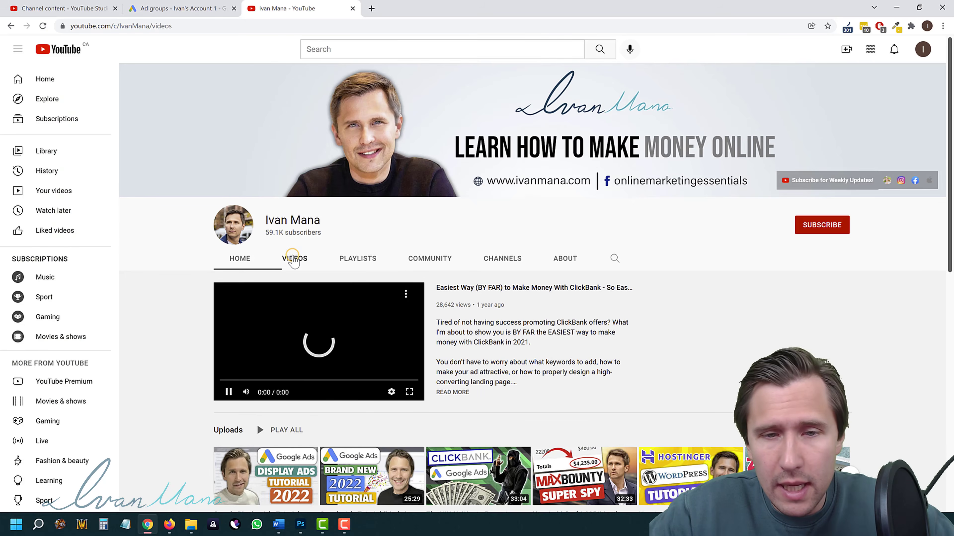
click(294, 259)
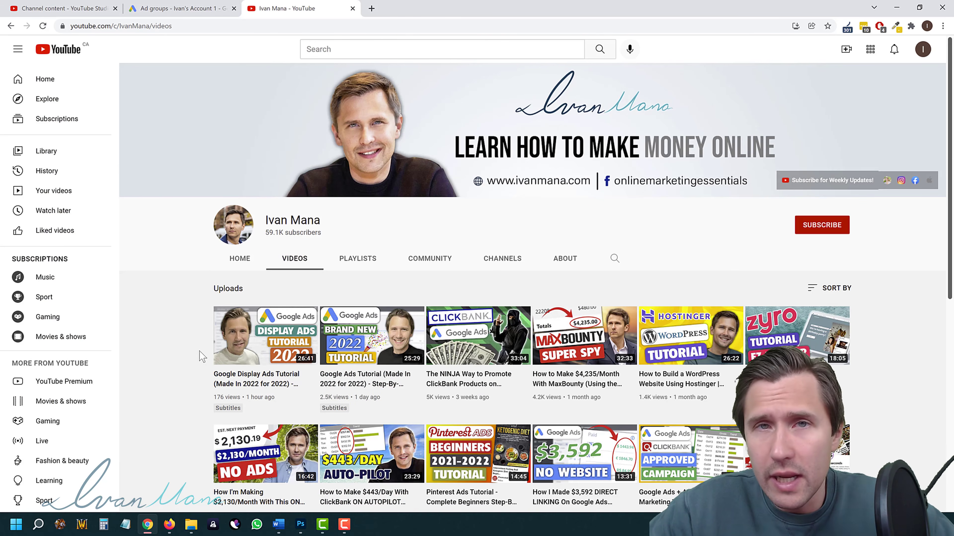
scroll(202, 356, down, 2)
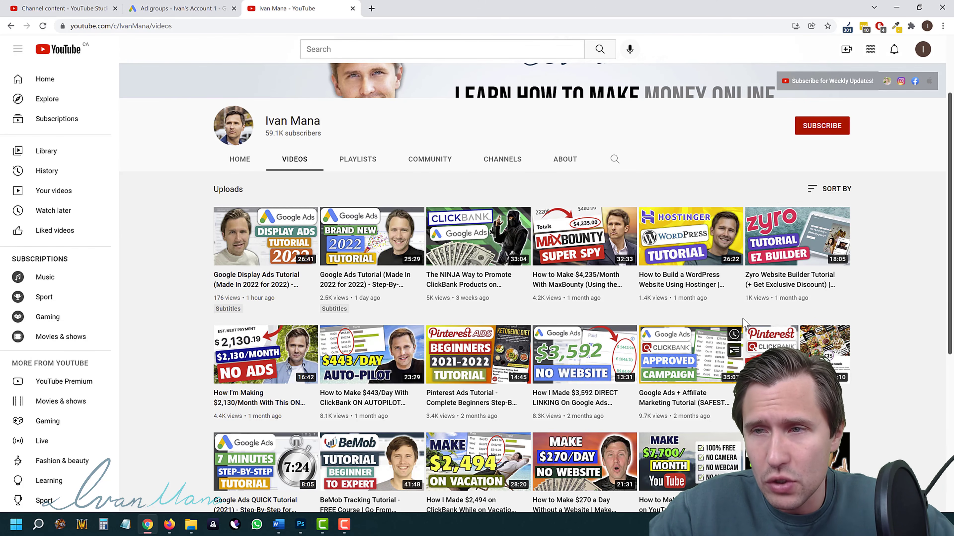
scroll(871, 367, down, 3)
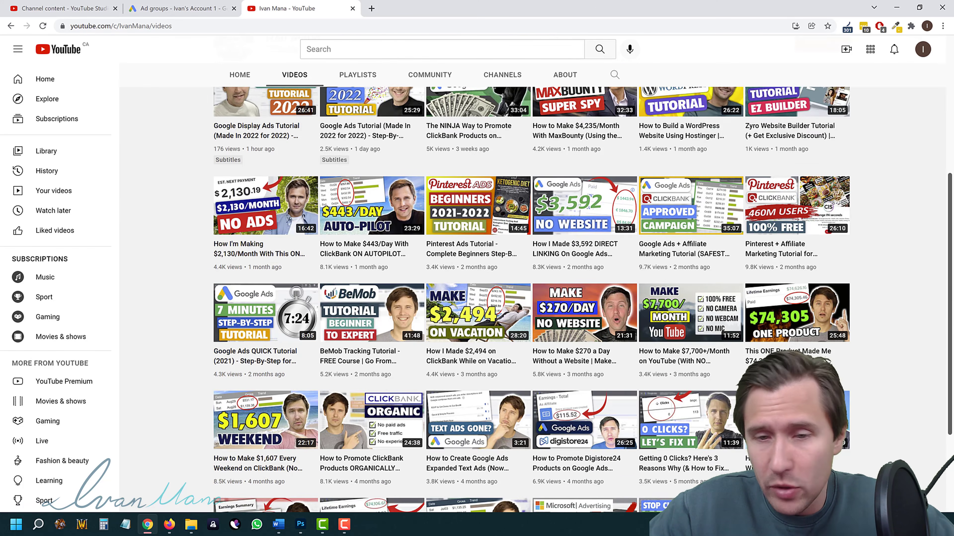
scroll(846, 363, up, 3)
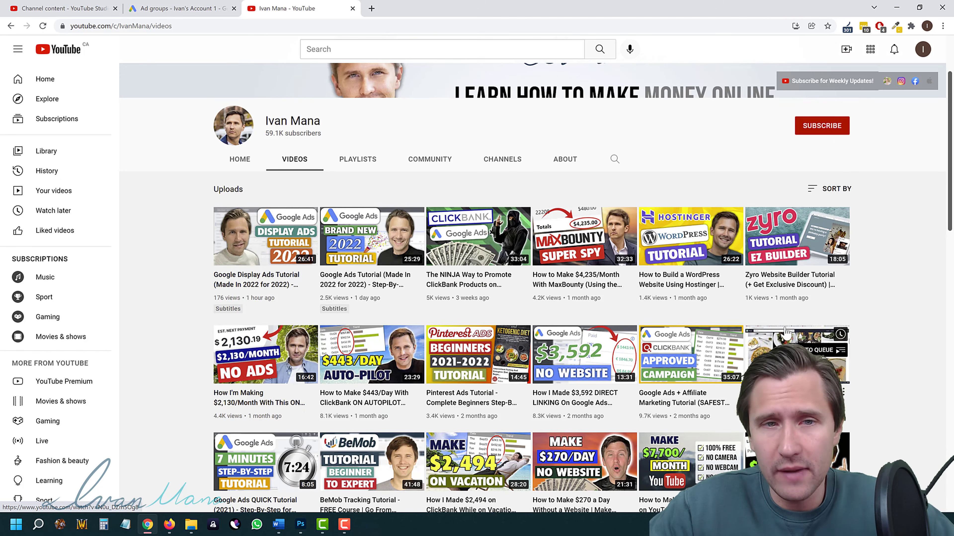